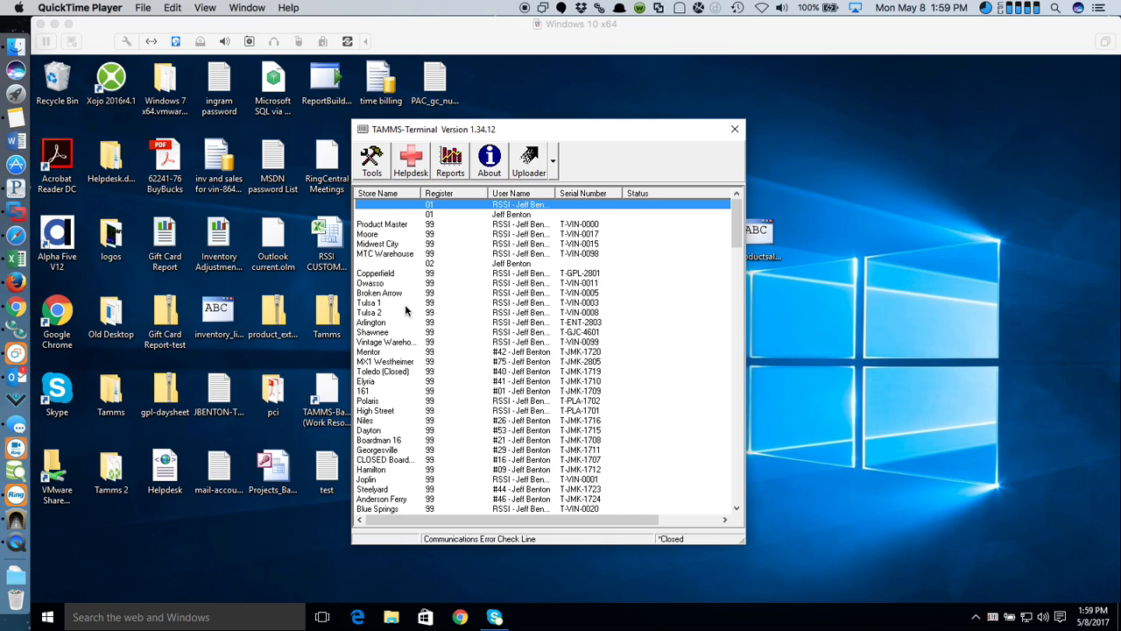
- Resize the TAMMS-Terminal window and sort its store list by the Serial Number column
left_click_drag(591, 136, 584, 134)
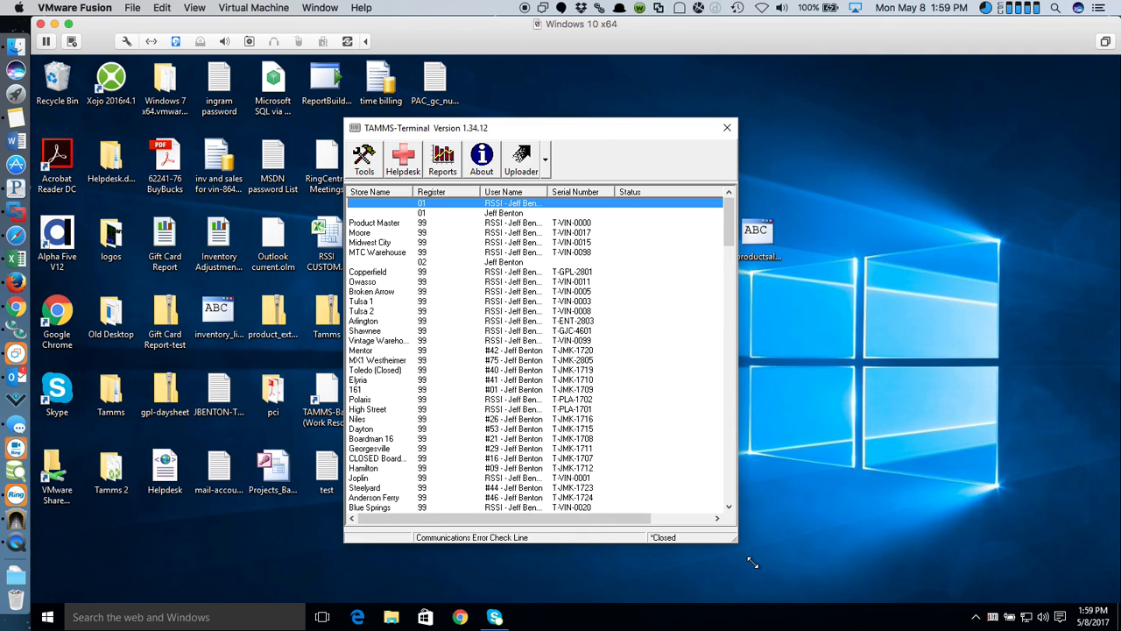
left_click_drag(738, 532, 556, 178)
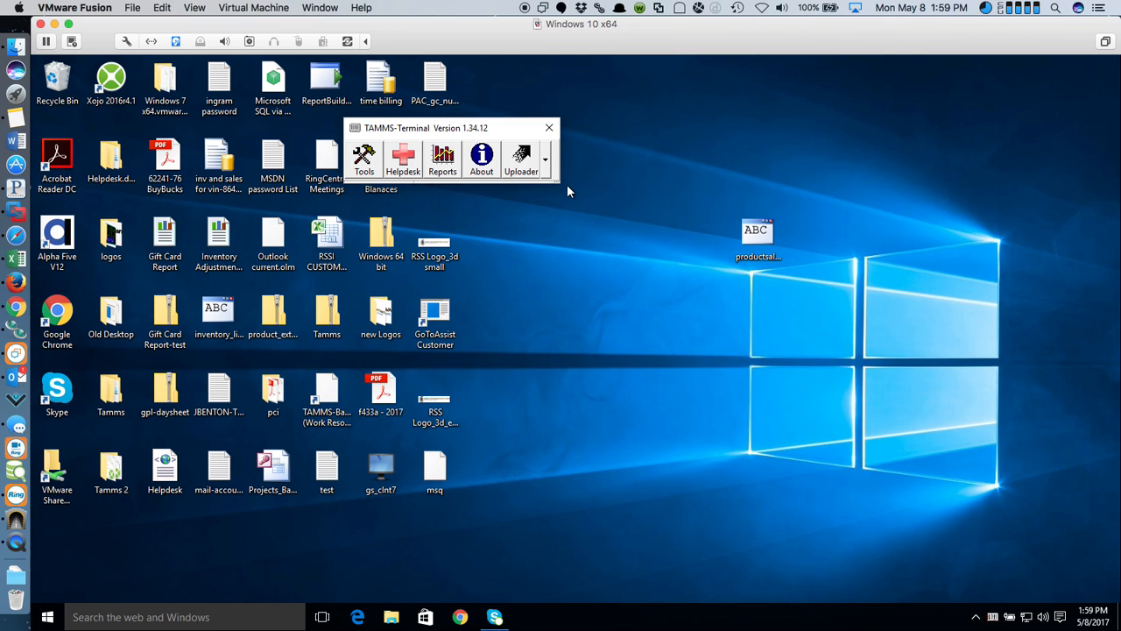
left_click_drag(562, 185, 747, 540)
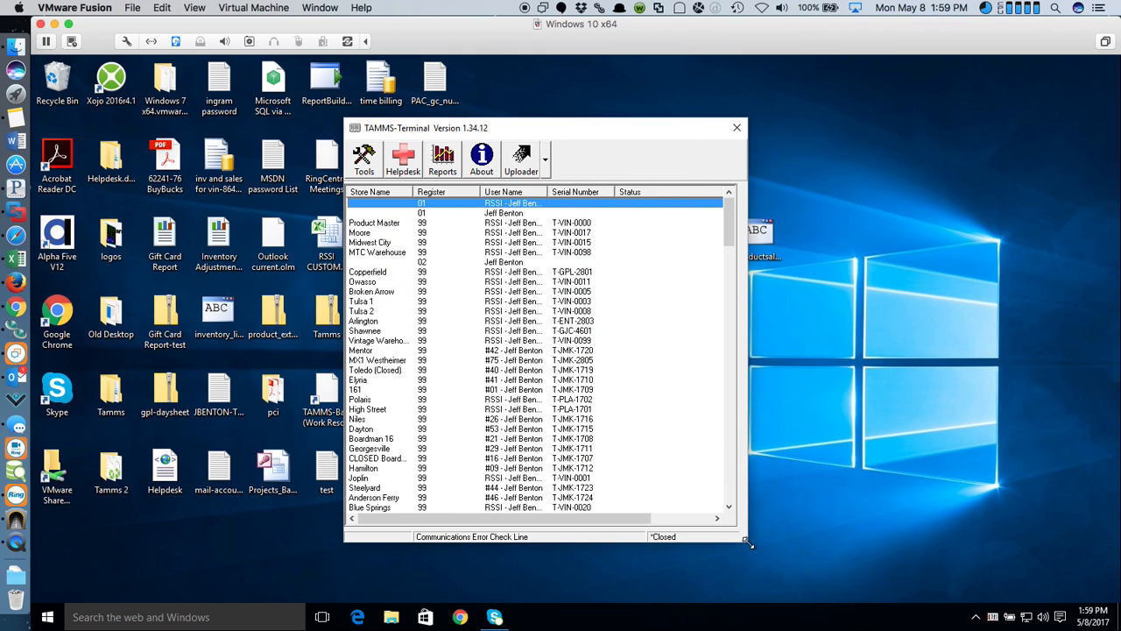
left_click_drag(727, 226, 727, 177)
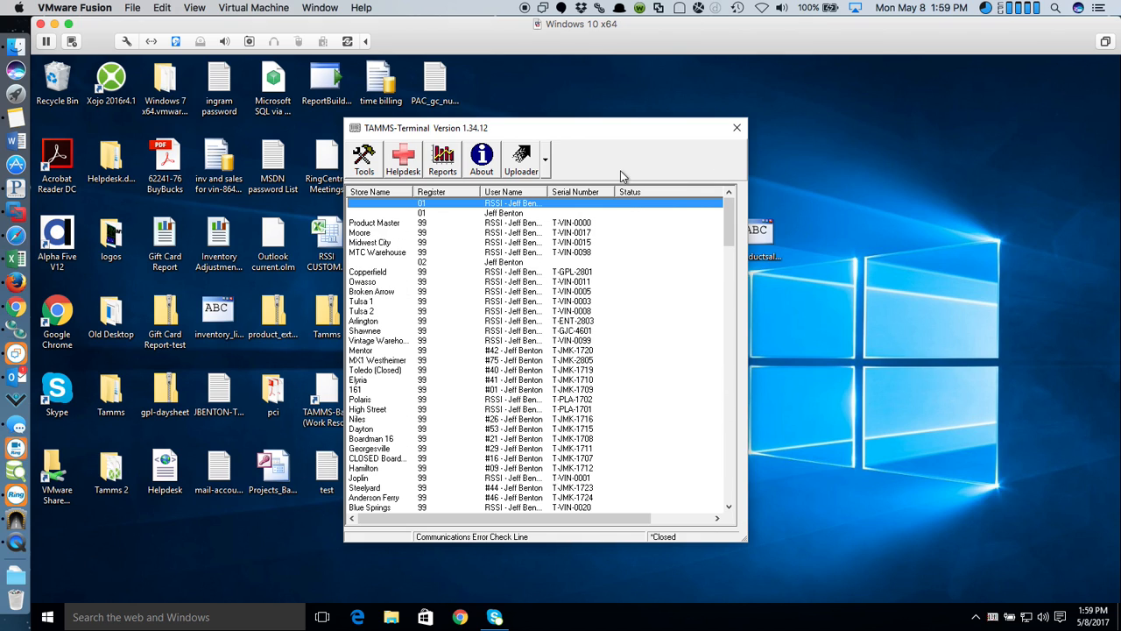
left_click(579, 193)
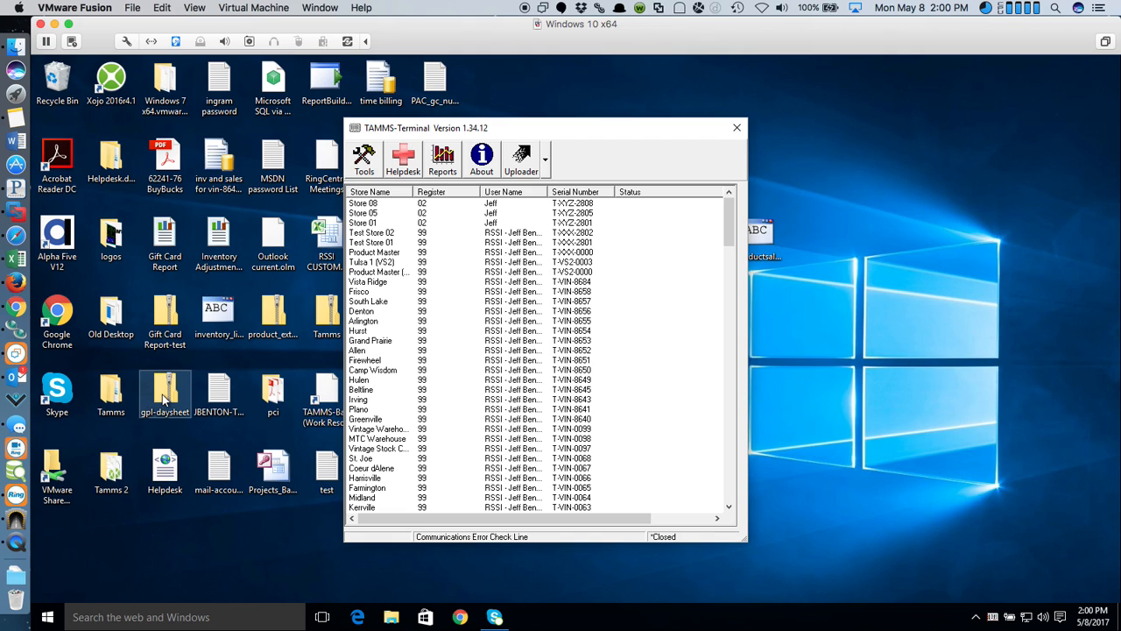
- Open a telnet session to the Frisco store at lb.tammsonline.com and move its window up-left
left_click(367, 292)
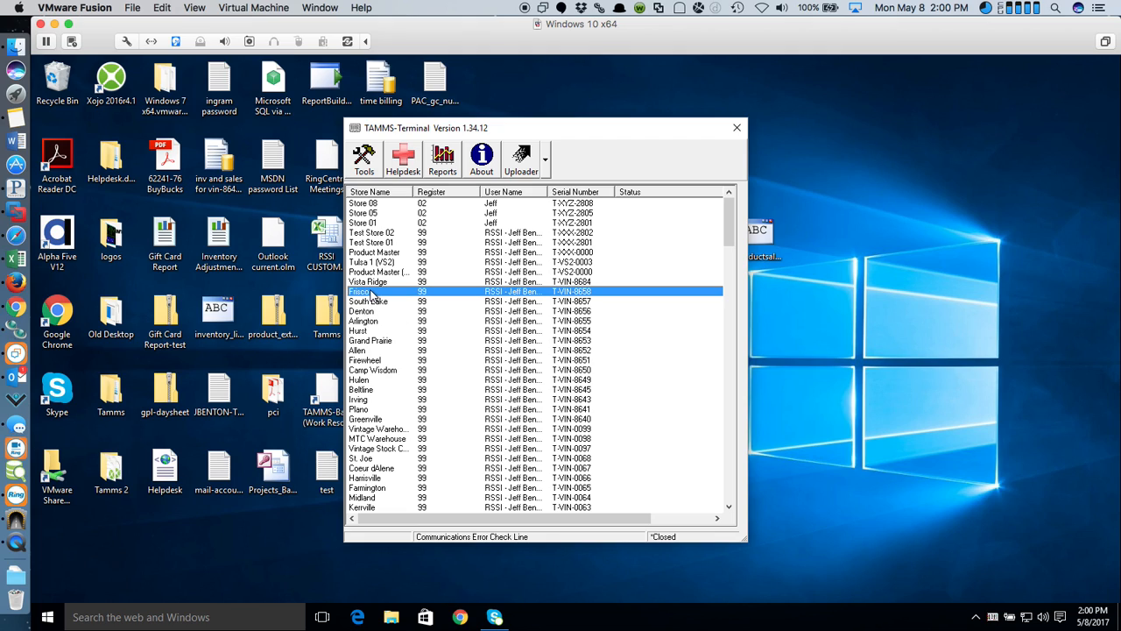
double_click(371, 294)
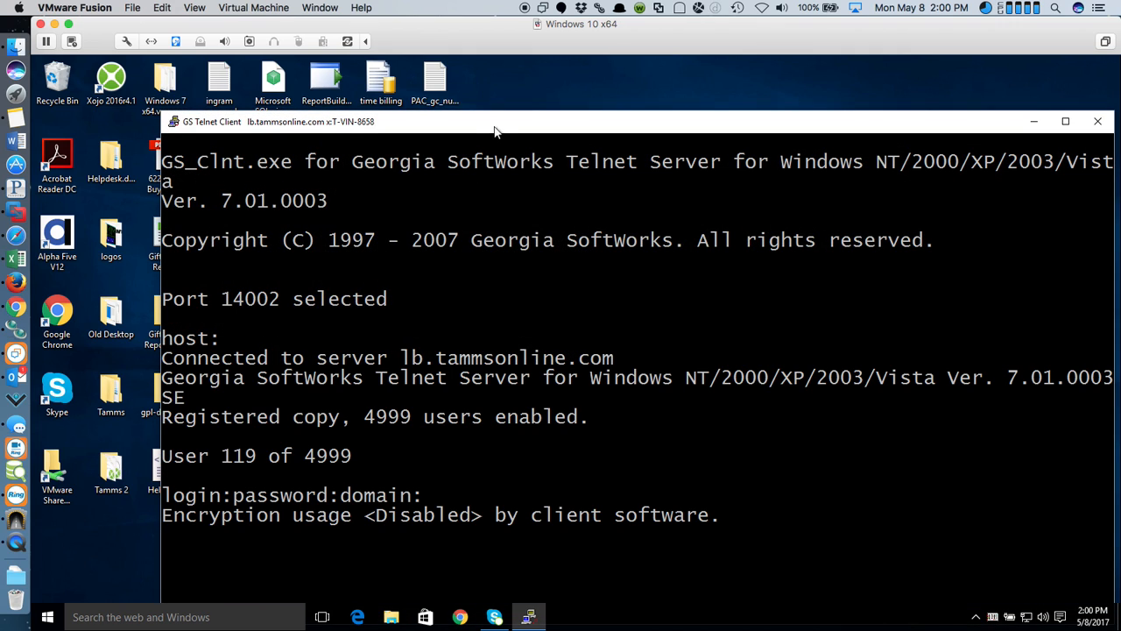
left_click_drag(494, 131, 409, 79)
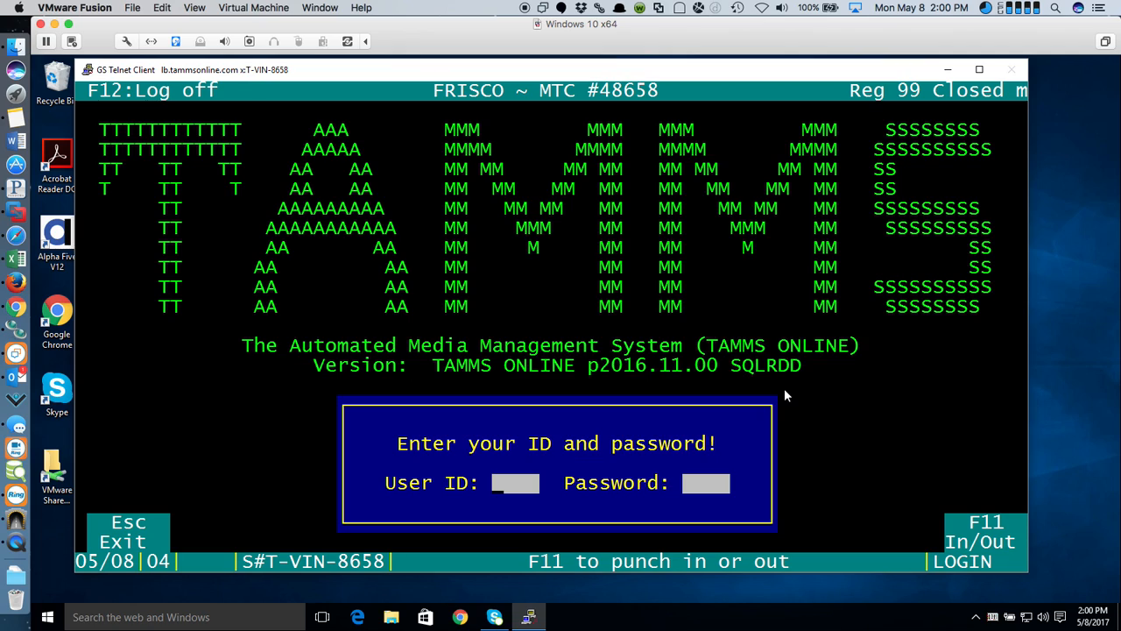
- Enter the user ID and password and submit the TAMMS Online login
type("****")
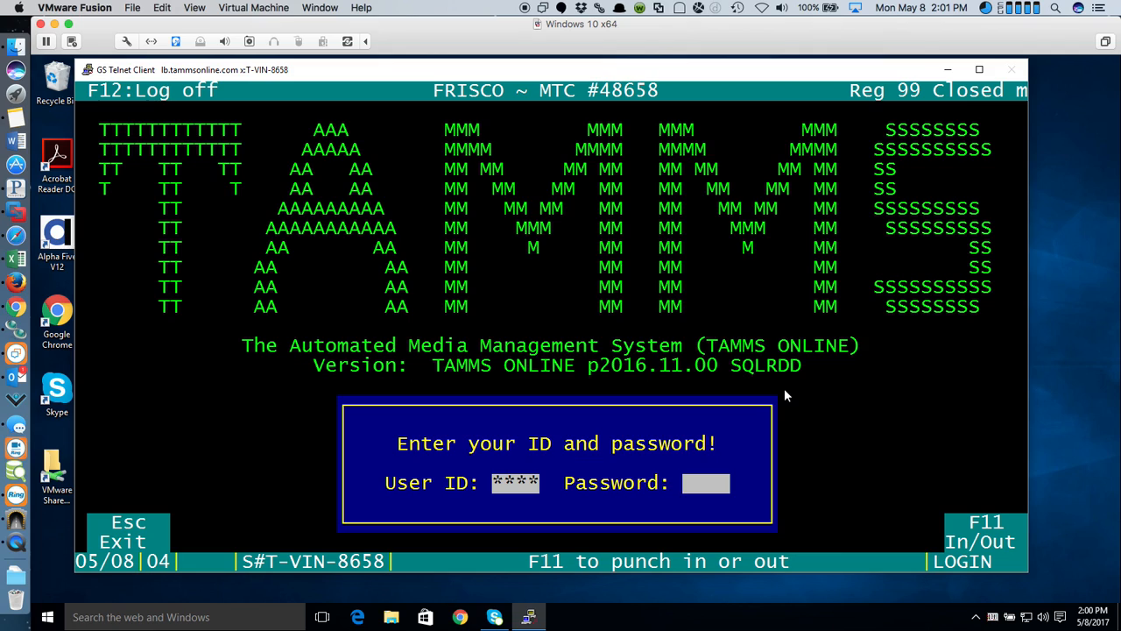
type("****")
key("Return")
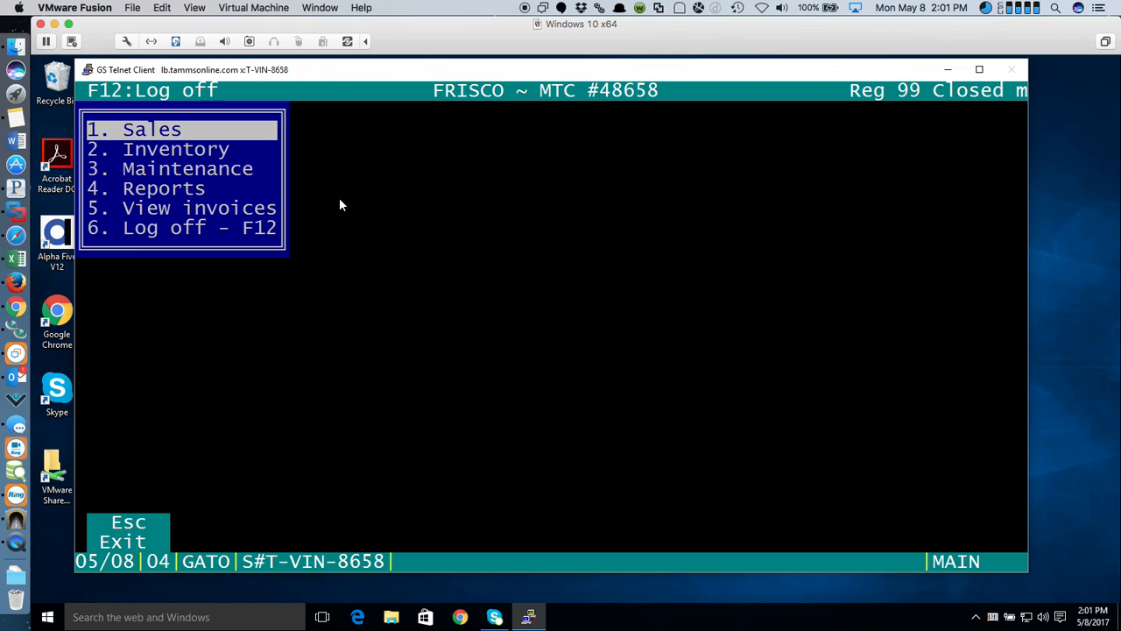
- Switch the Frisco session to register 01 through Sales > Register Setup, confirming Yes
left_click(165, 173)
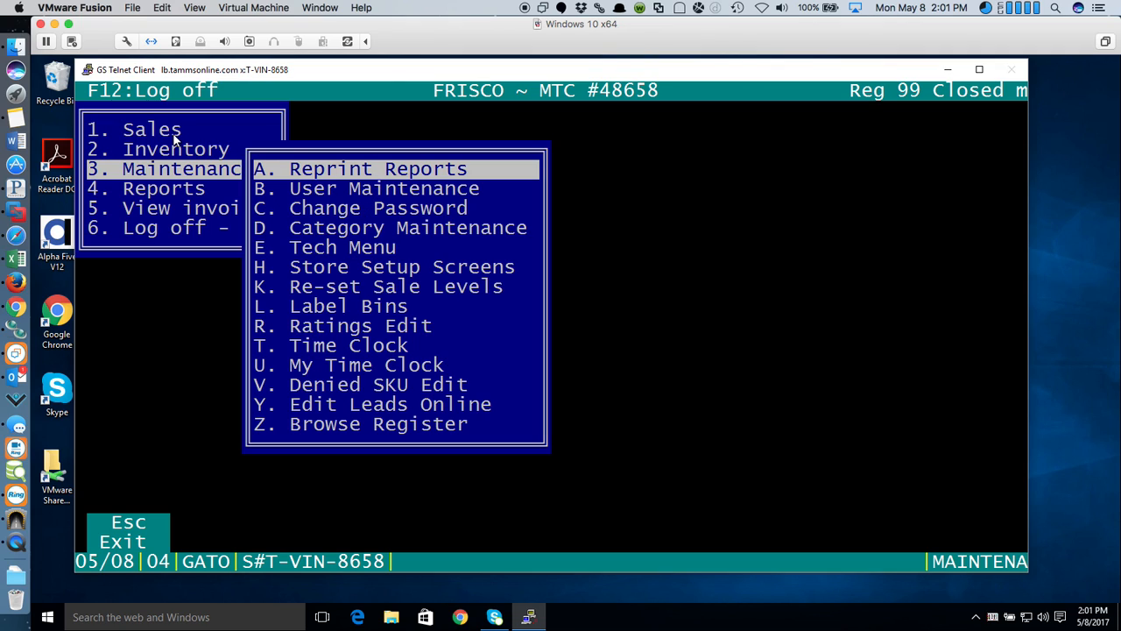
key("Escape")
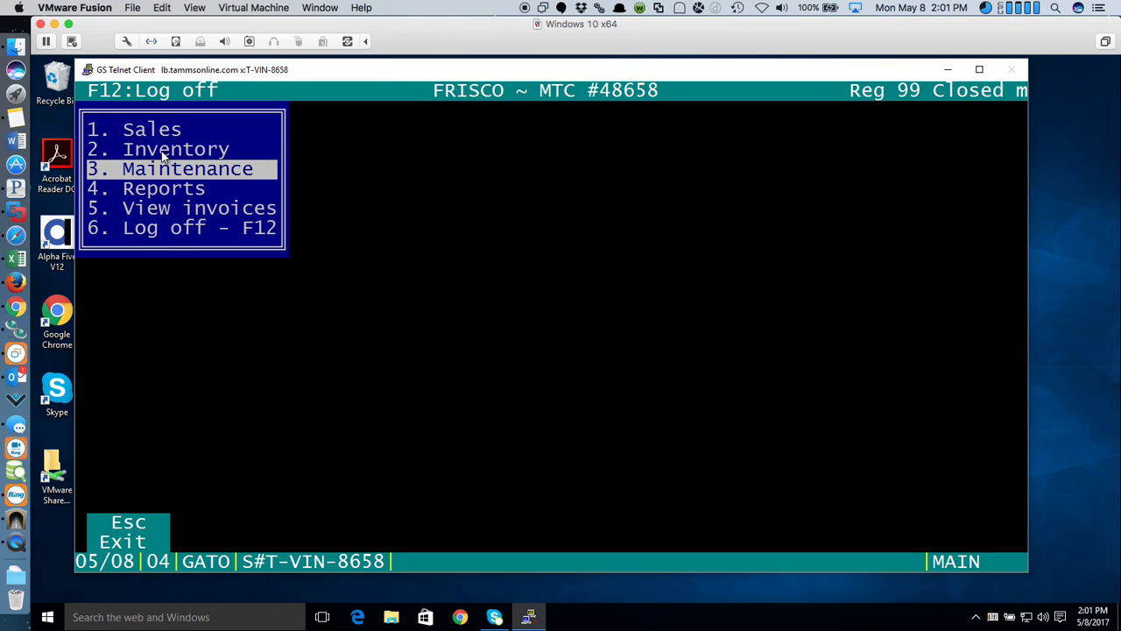
left_click(155, 127)
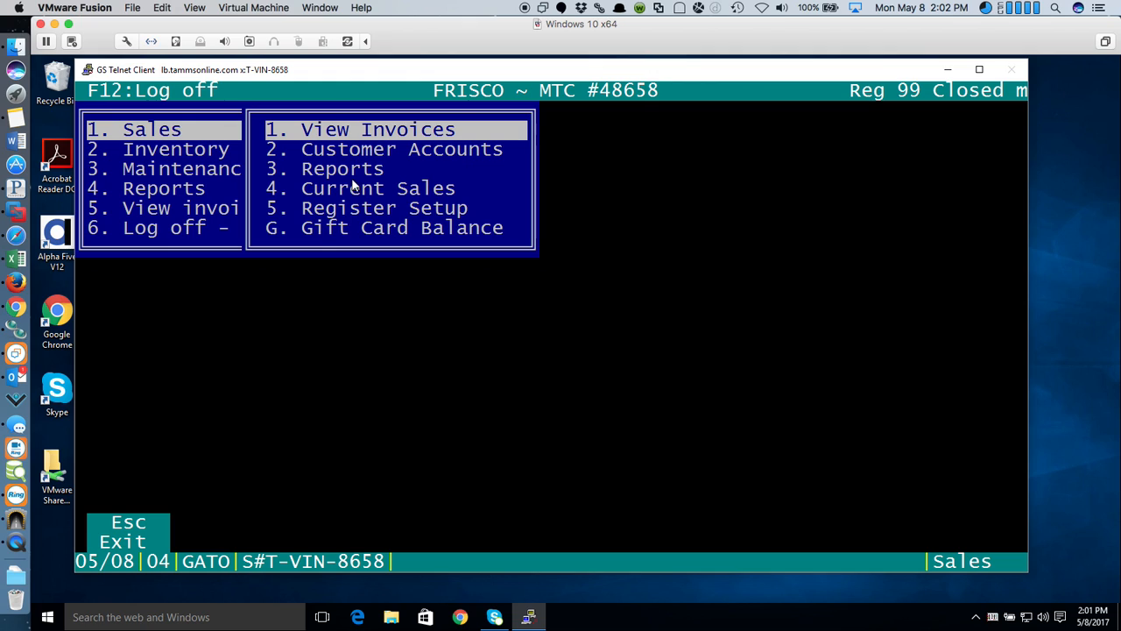
left_click(373, 210)
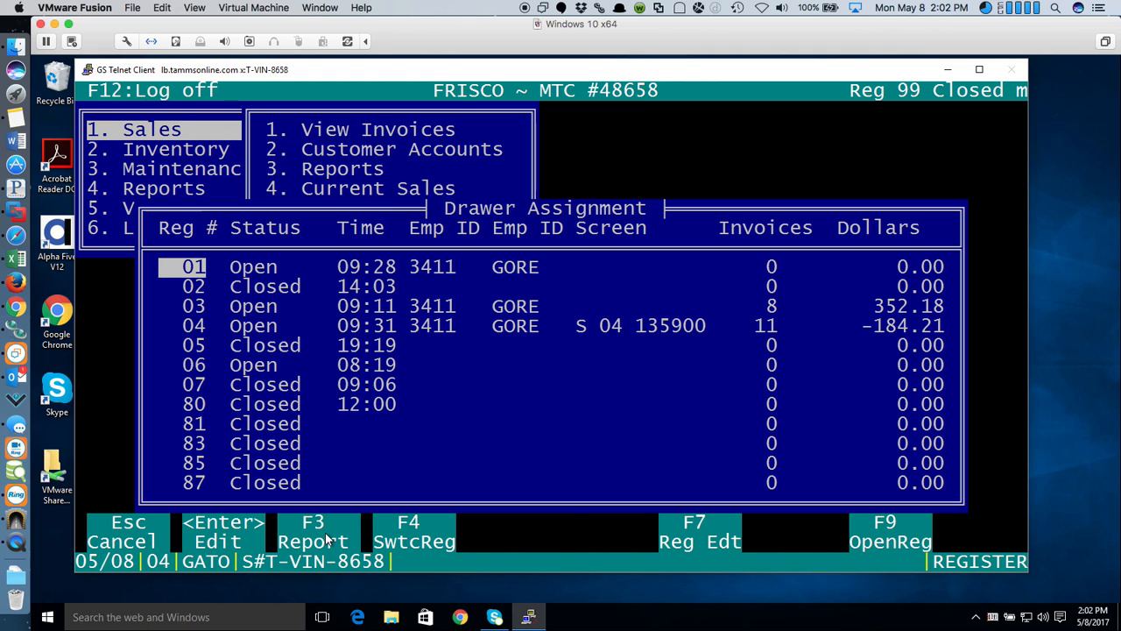
left_click(402, 543)
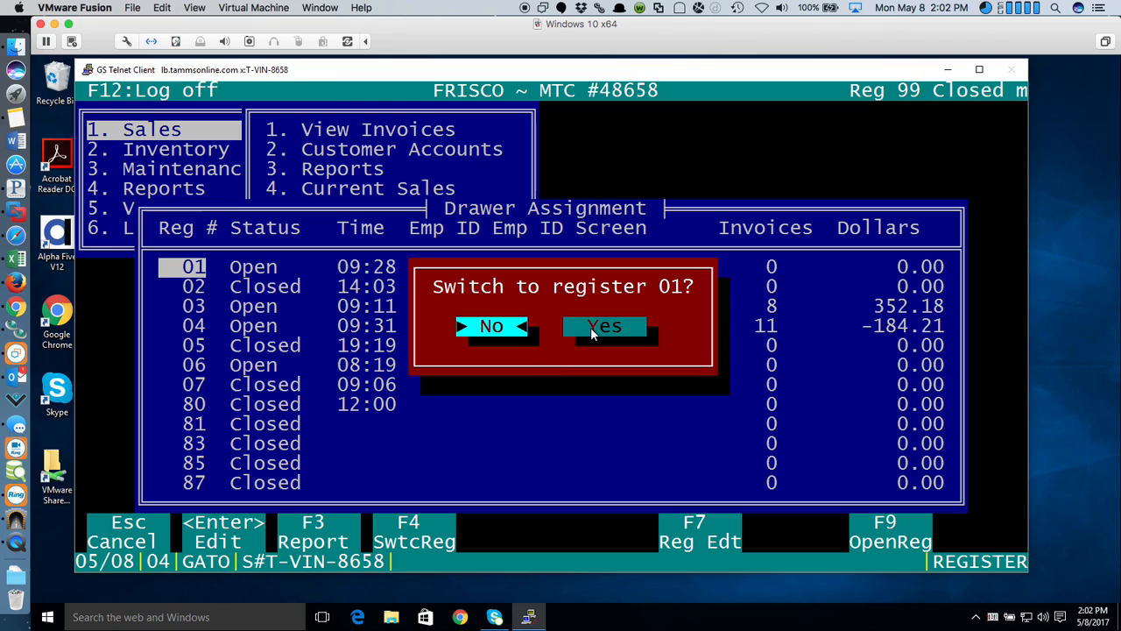
left_click(593, 329)
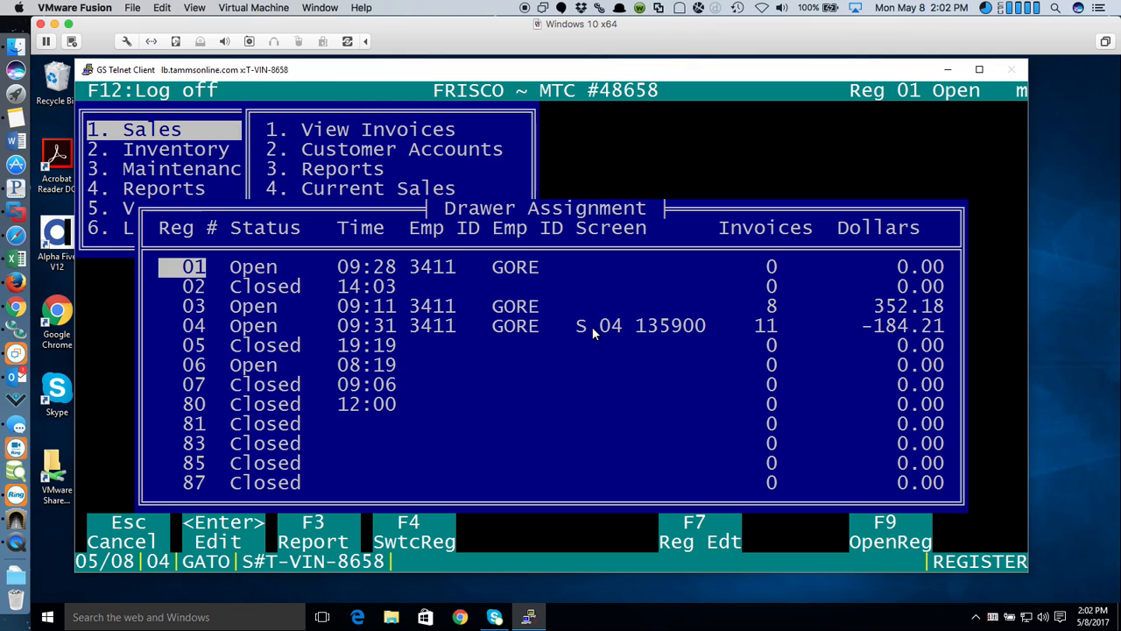
key("Escape")
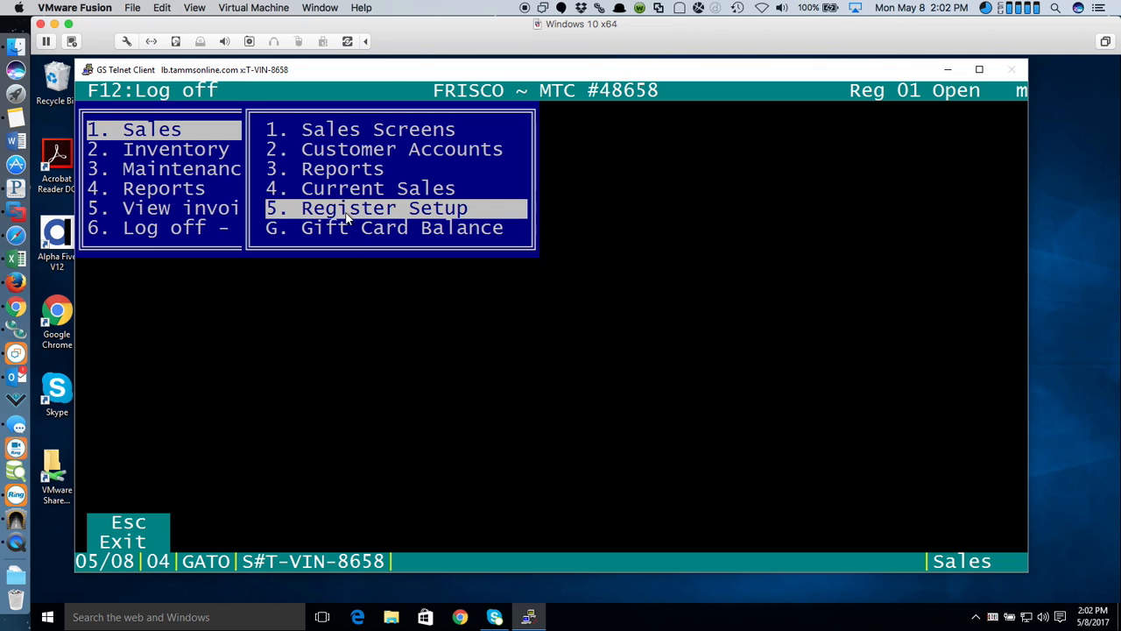
- Run an Inventory product search for Artist XXX in Category DVD, leaving Title and Label blank
left_click(142, 537)
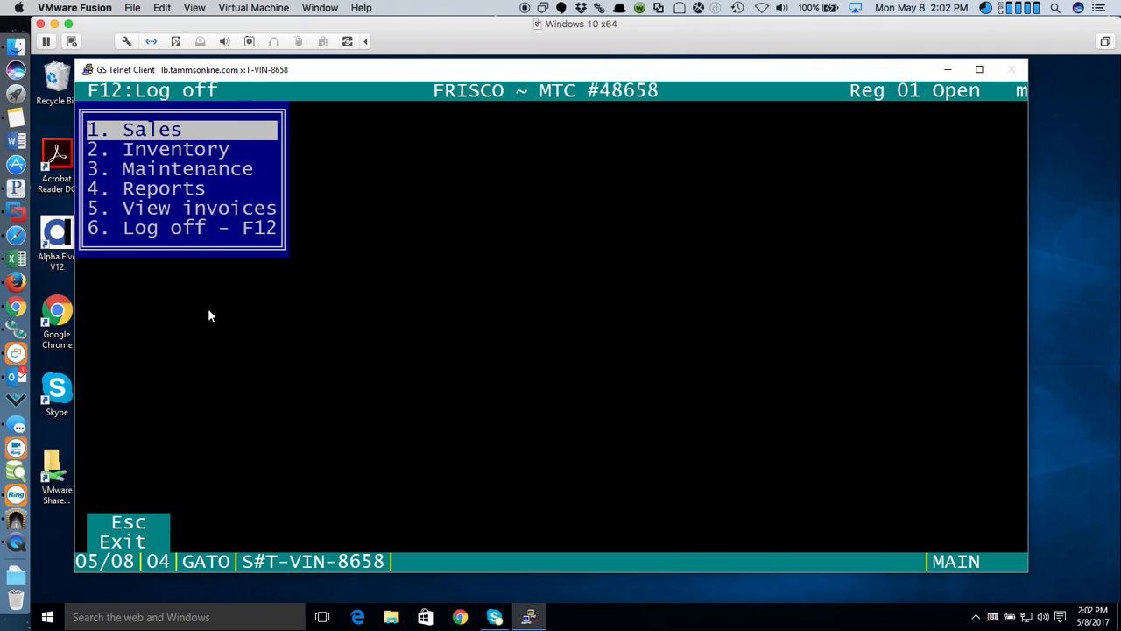
left_click(164, 151)
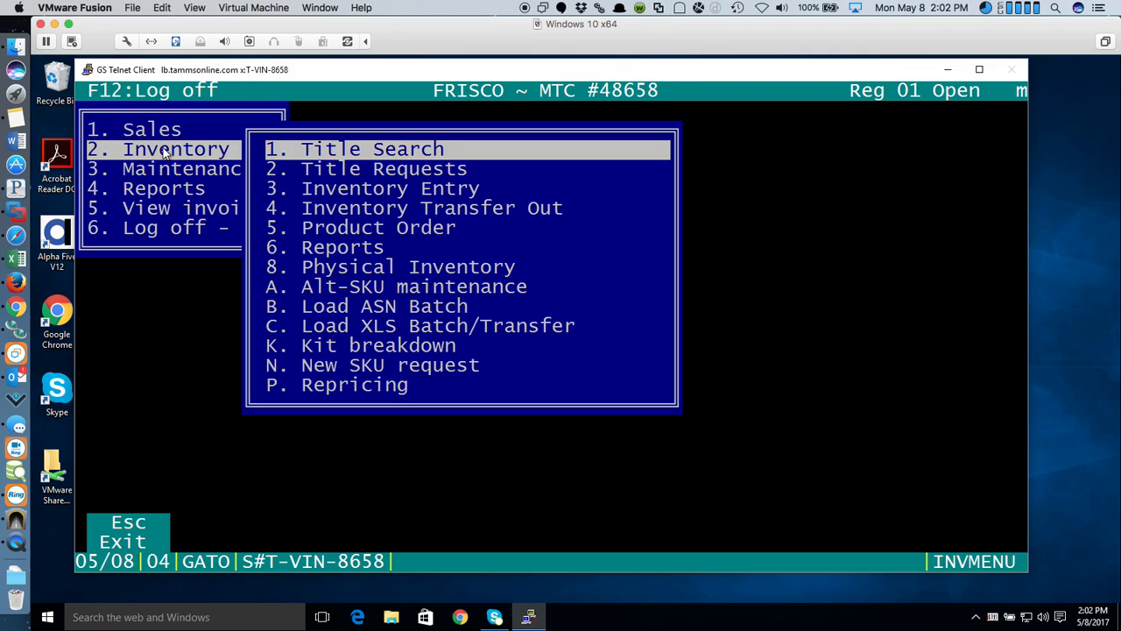
left_click(428, 145)
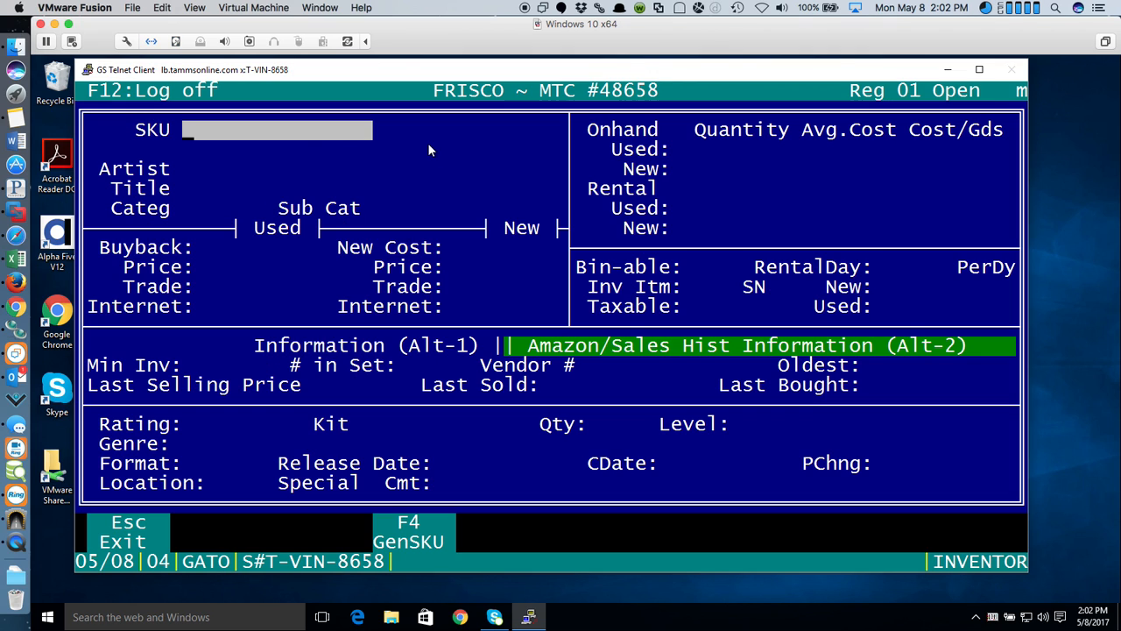
key("Return")
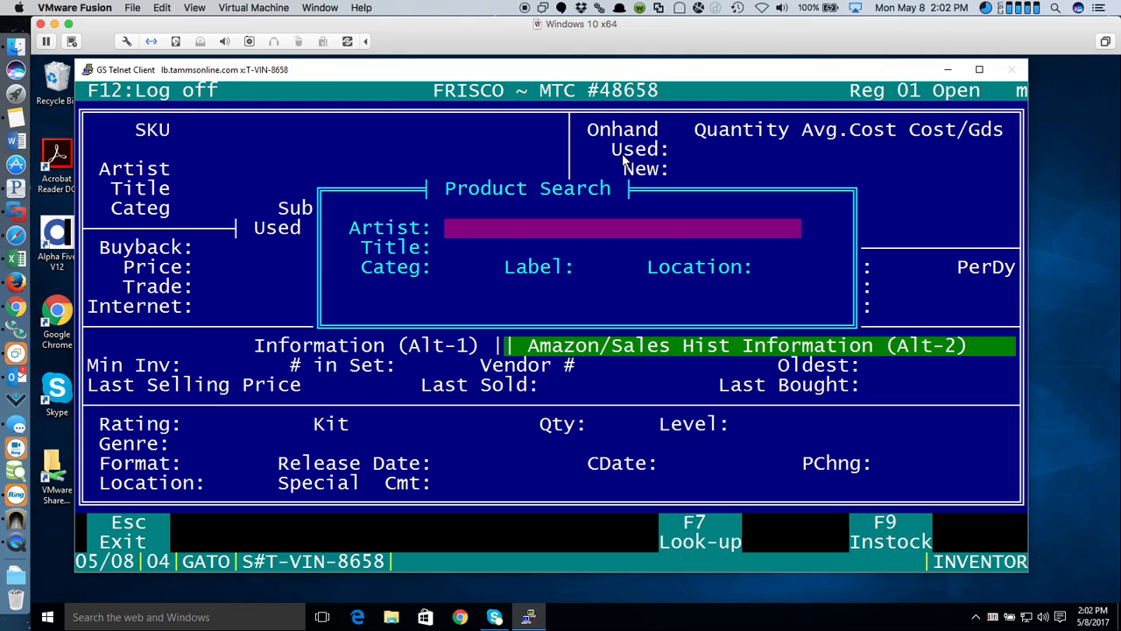
type("XXX")
key("Return")
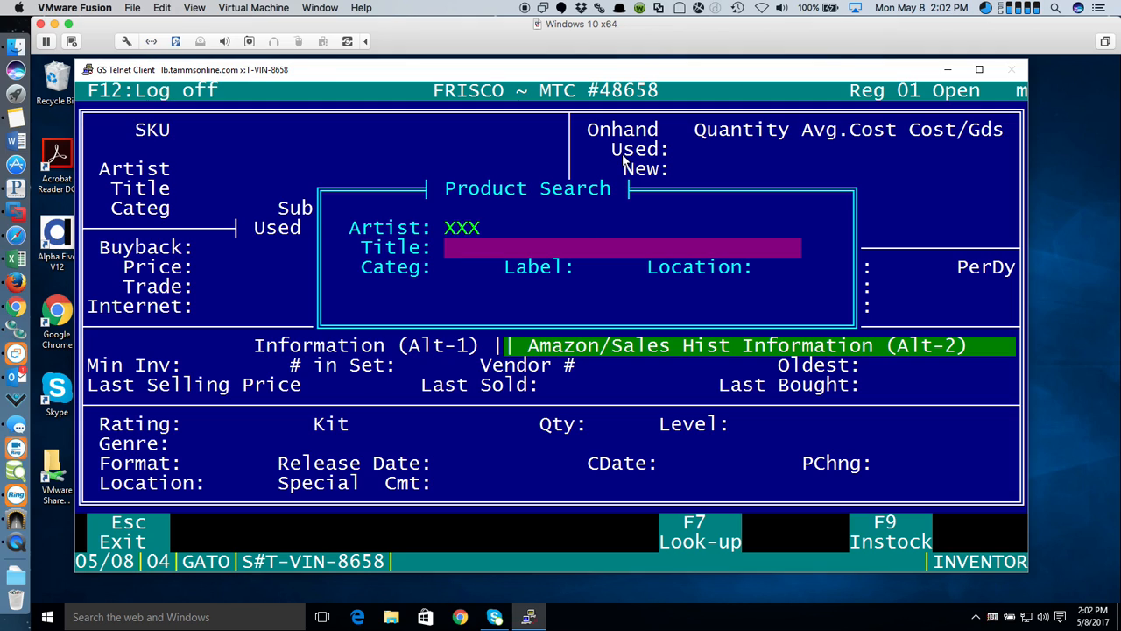
key("Return")
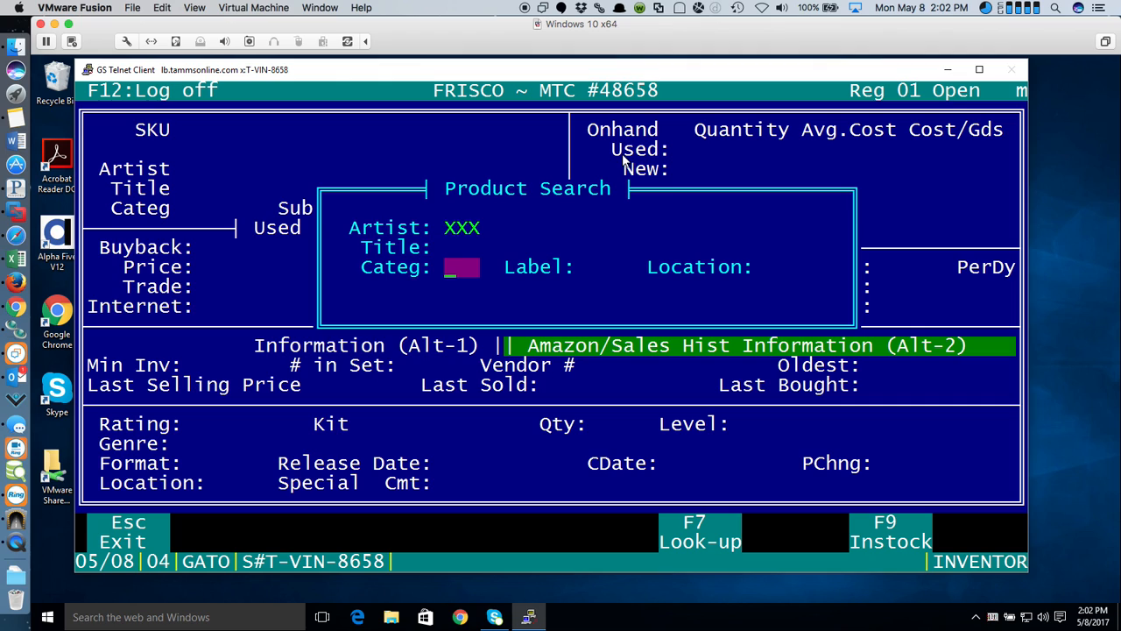
type("DVD")
key("Return")
key("Return")
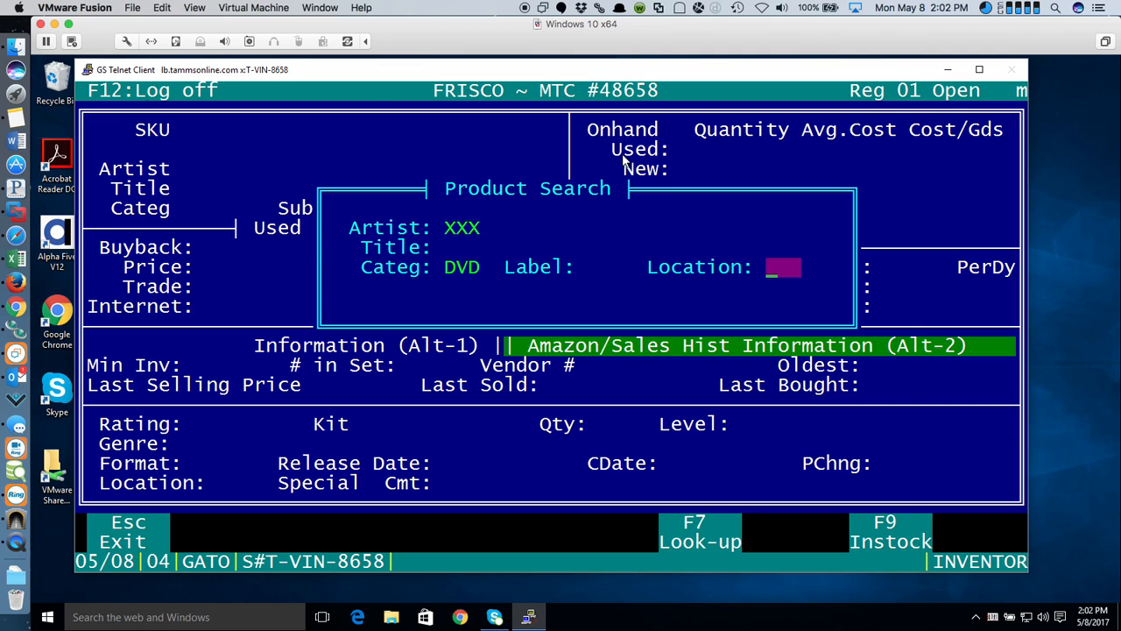
key("Return")
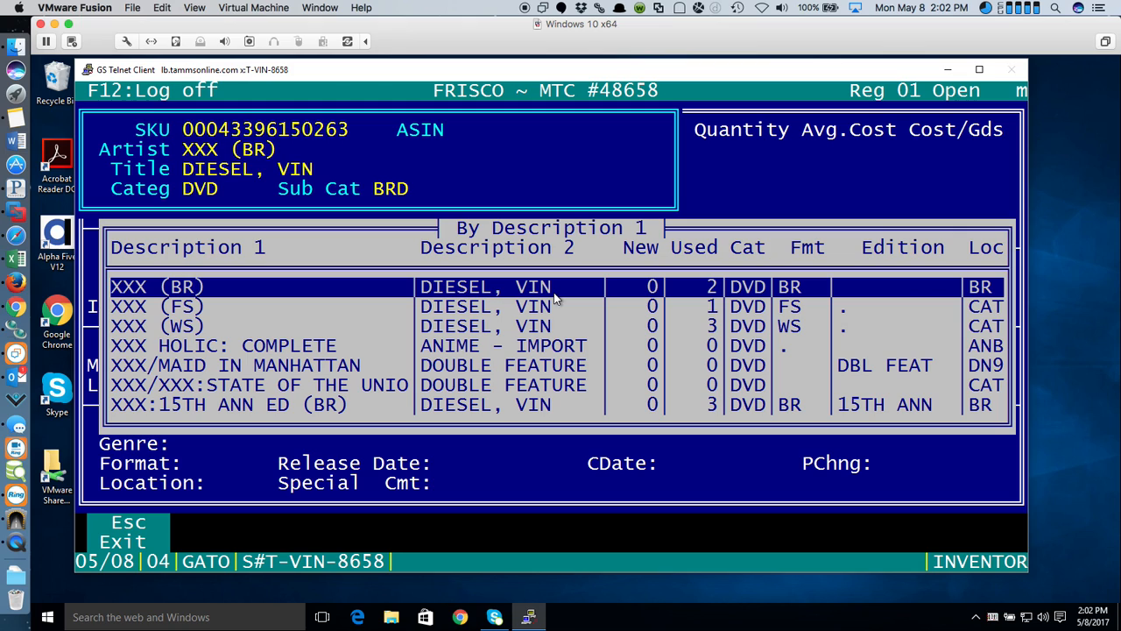
- Open the inventory record for XXX (WS) Diesel, Vin, showing 3 used copies at 3.99
key("Down")
key("Down")
key("Down")
key("Down")
key("Down")
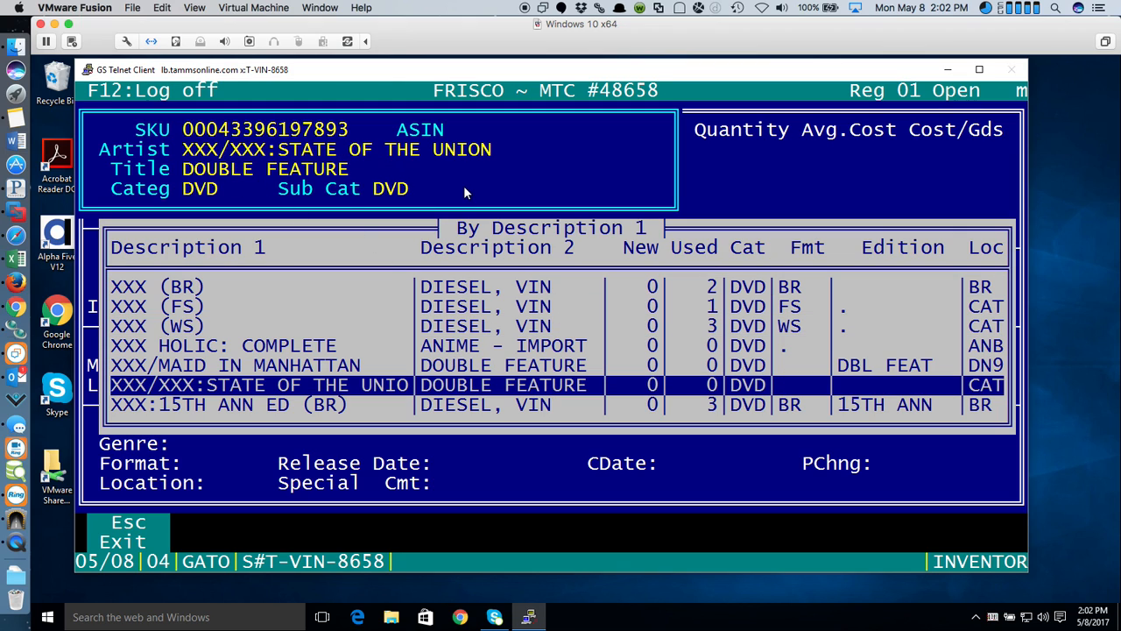
key("Down")
key("Down")
key("Down")
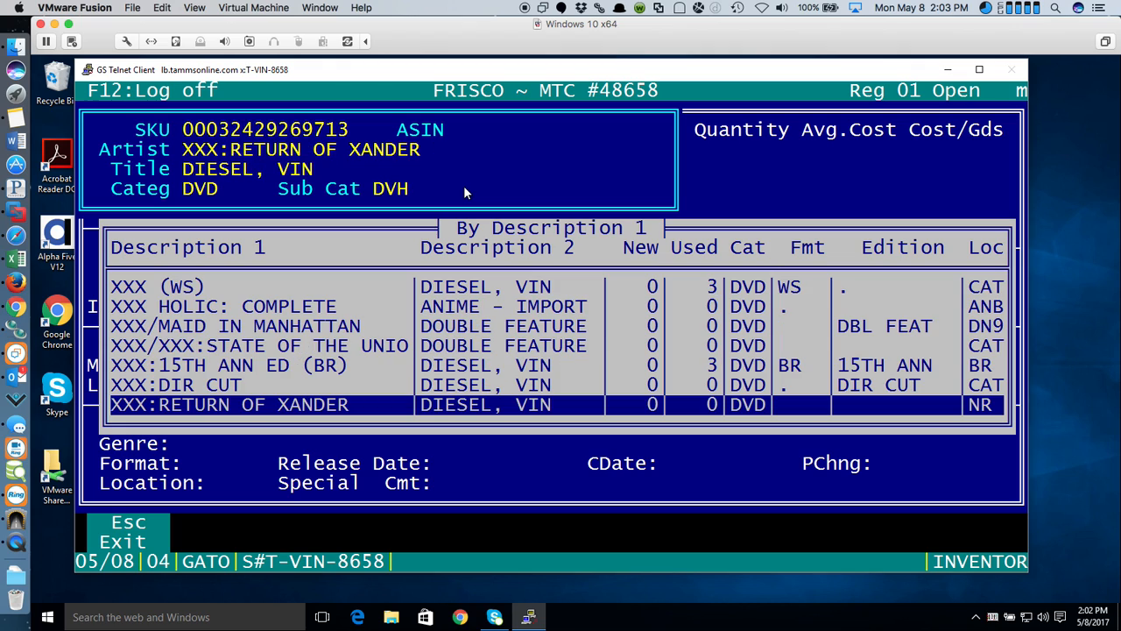
key("Up")
key("Up")
key("Up")
key("Up")
key("Up")
key("Up")
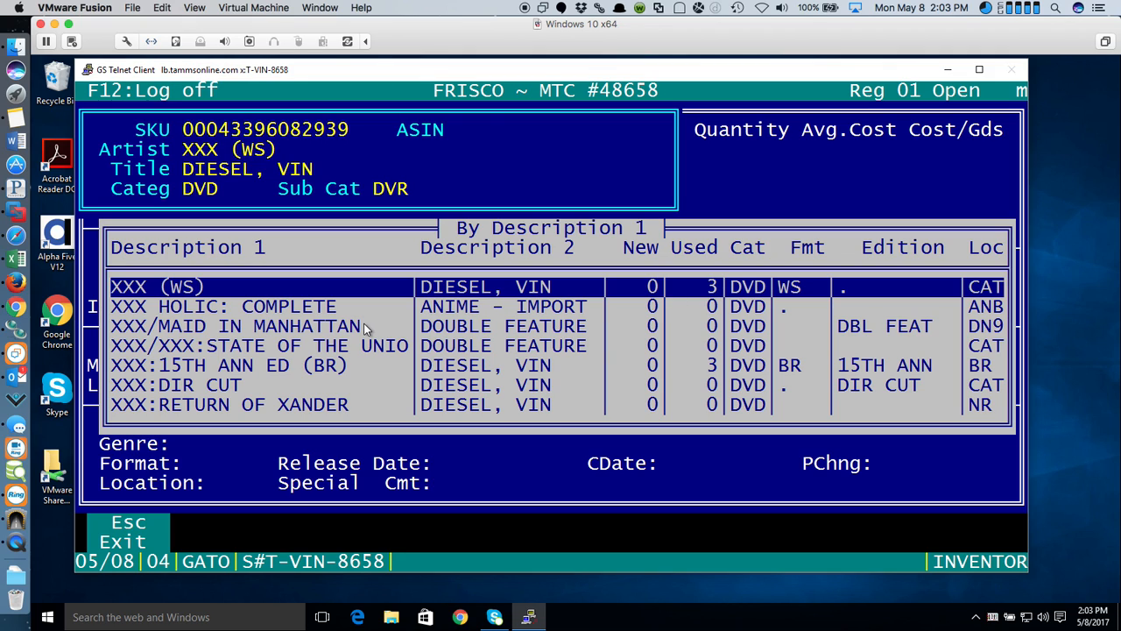
key("Return")
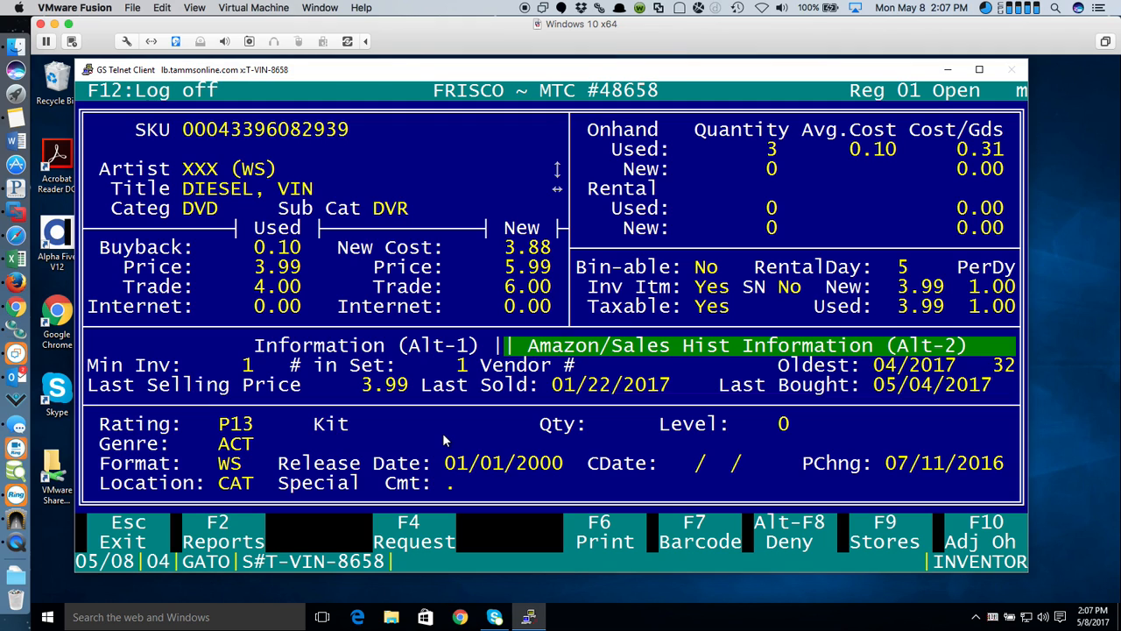
- Log off the register with F12, returning to the login prompt
key("F12")
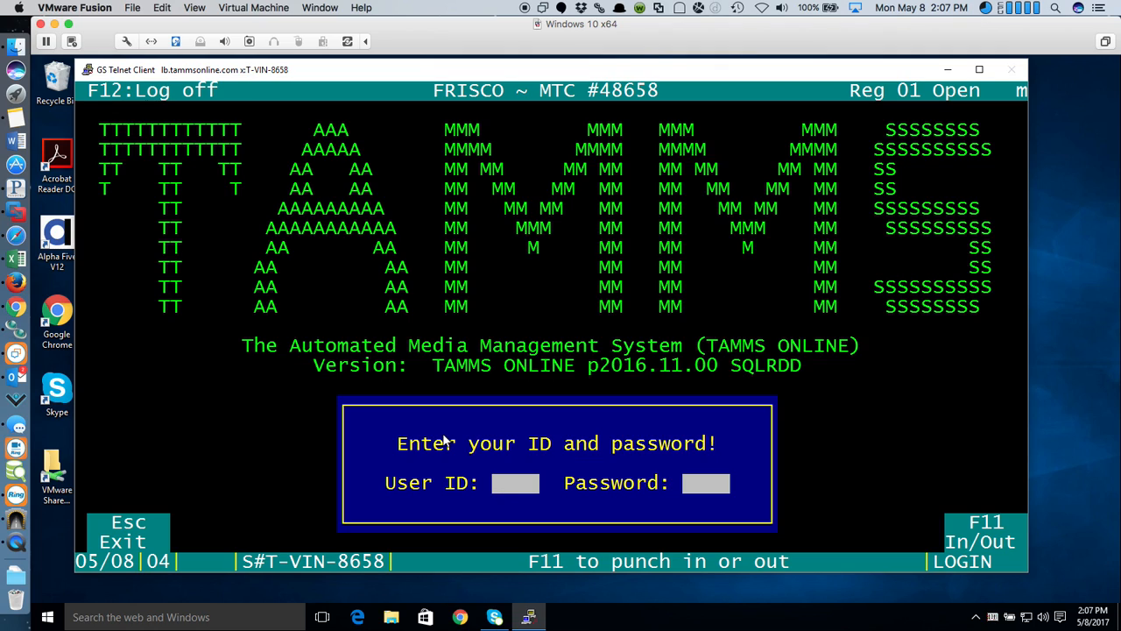
- Log back in and search Inventory for artist XXX with category DVD
type("********")
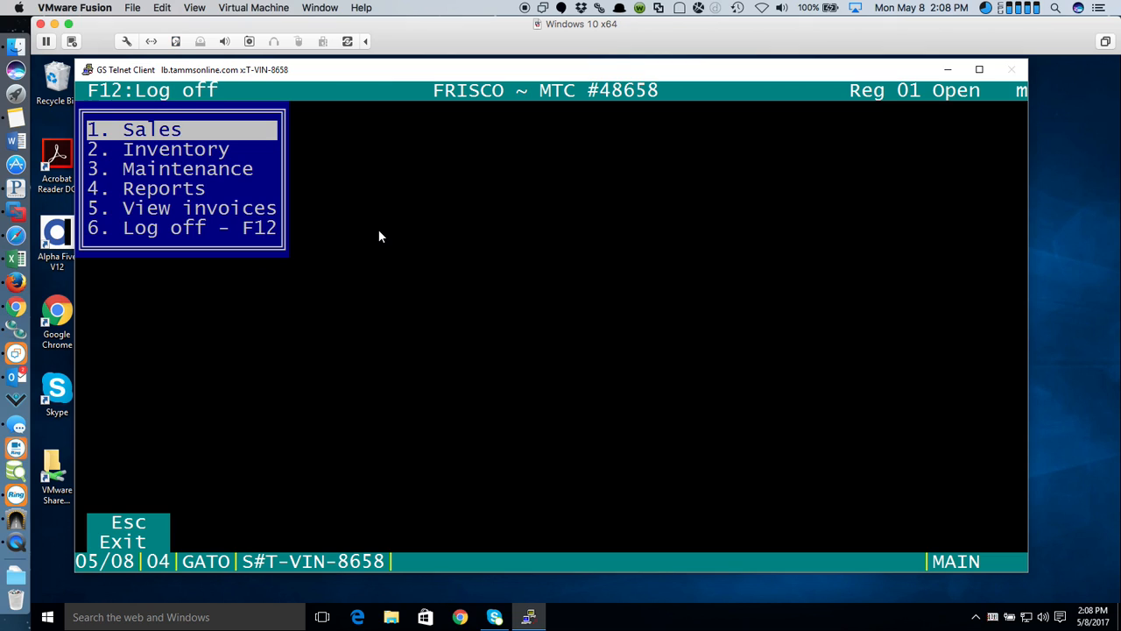
key("Down")
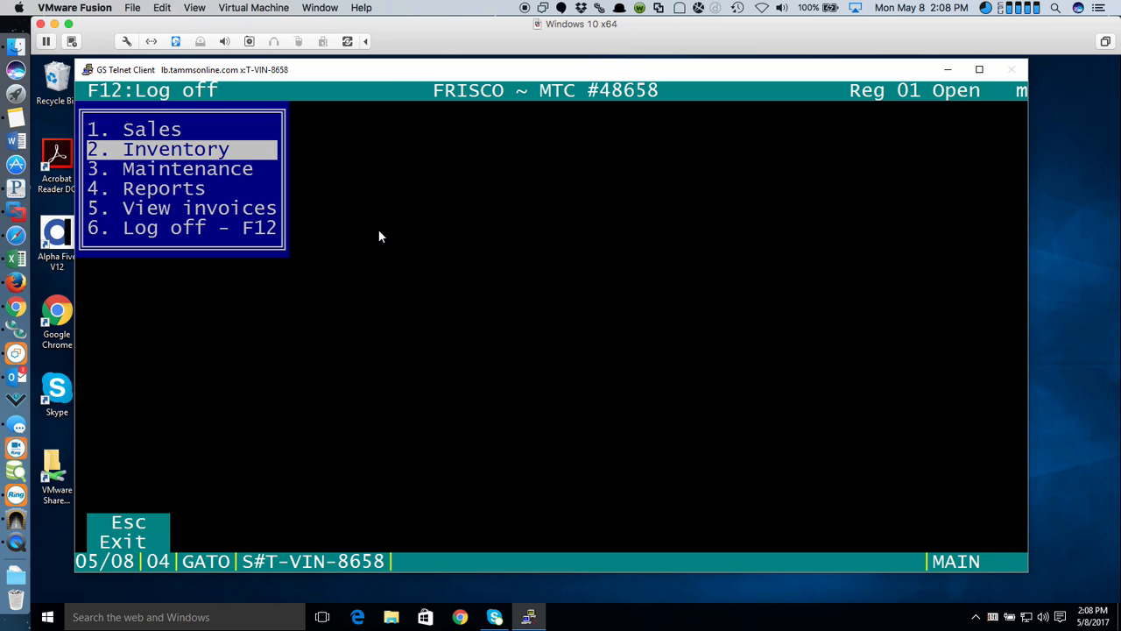
key("Return")
key("Return")
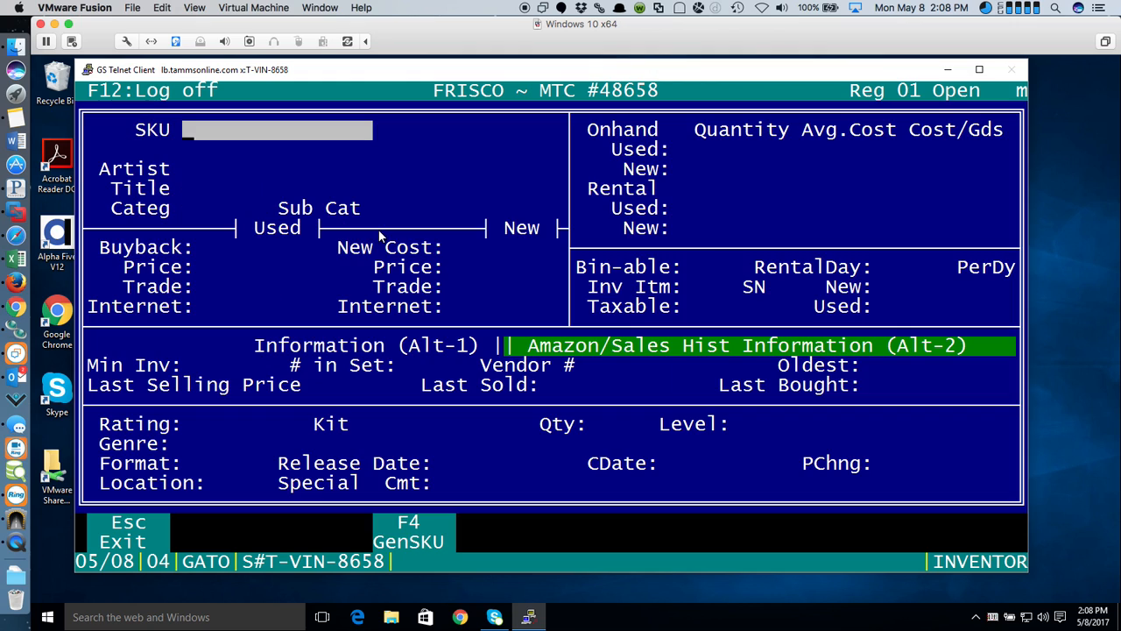
type("XXX")
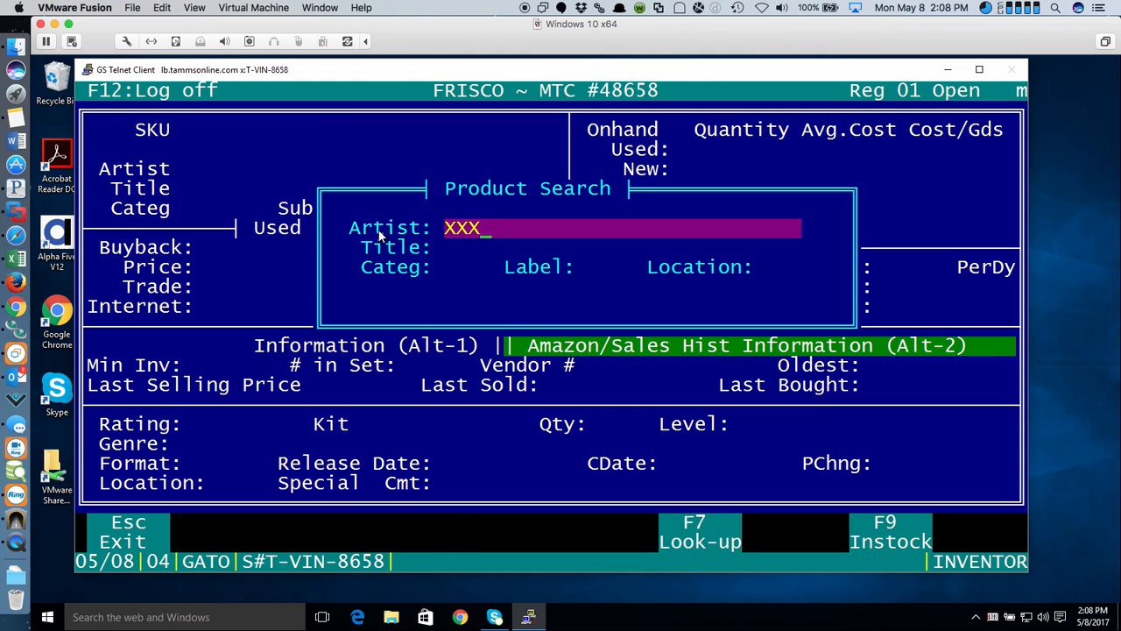
key("Return")
key("Return")
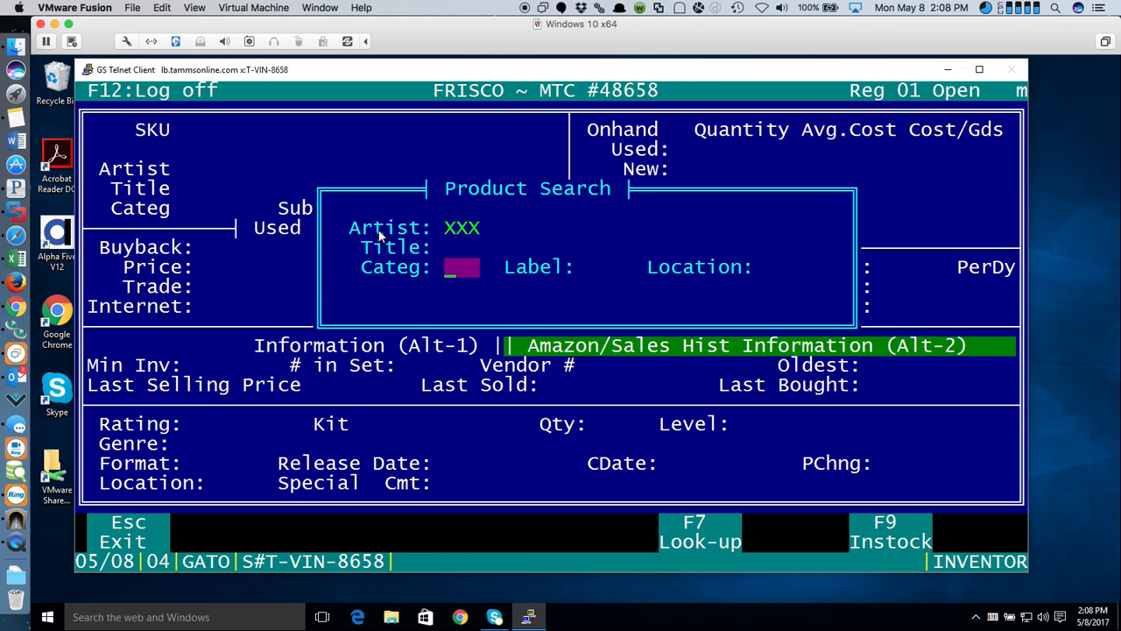
type("DVD")
key("Return")
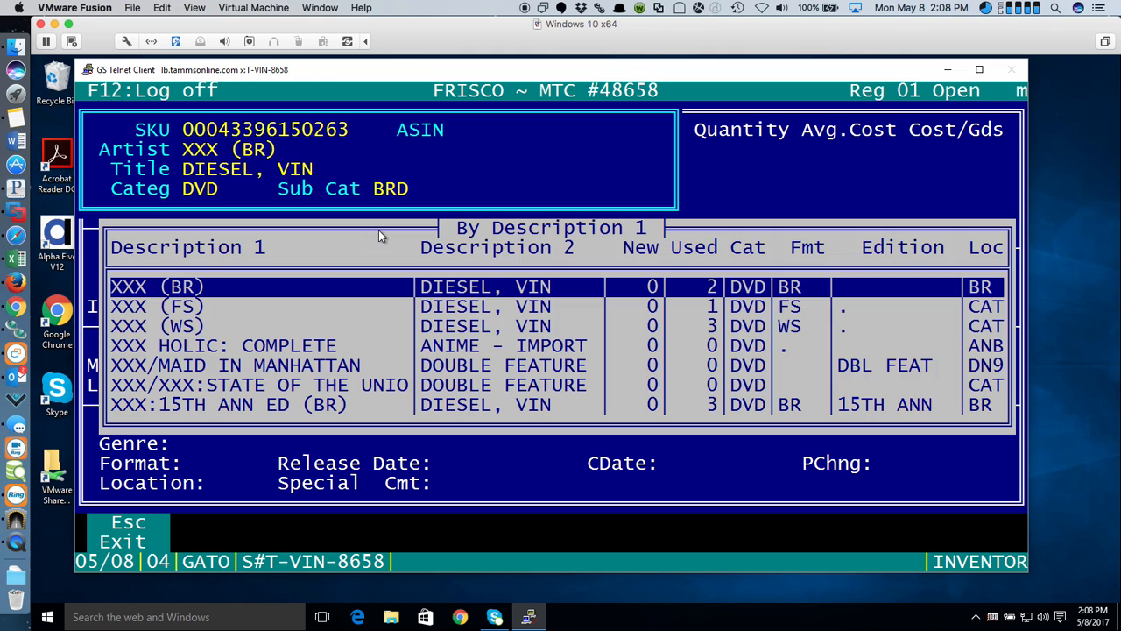
key("Return")
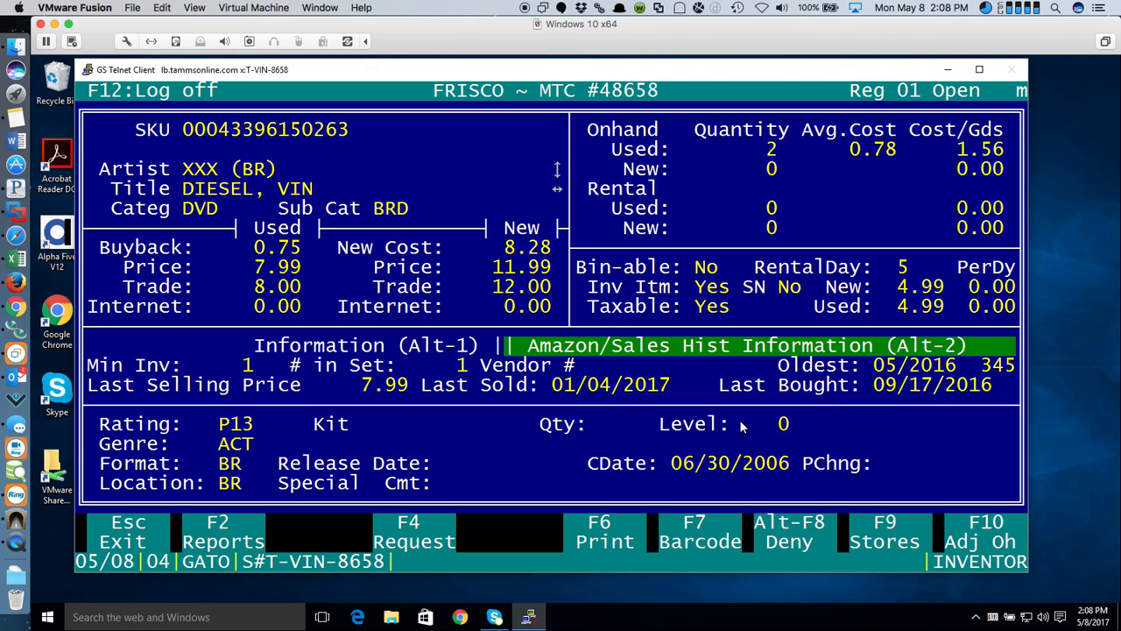
- Move to the XXX (FS) record and check its stock at other stores, viewing TOPEKA's details
key("Down")
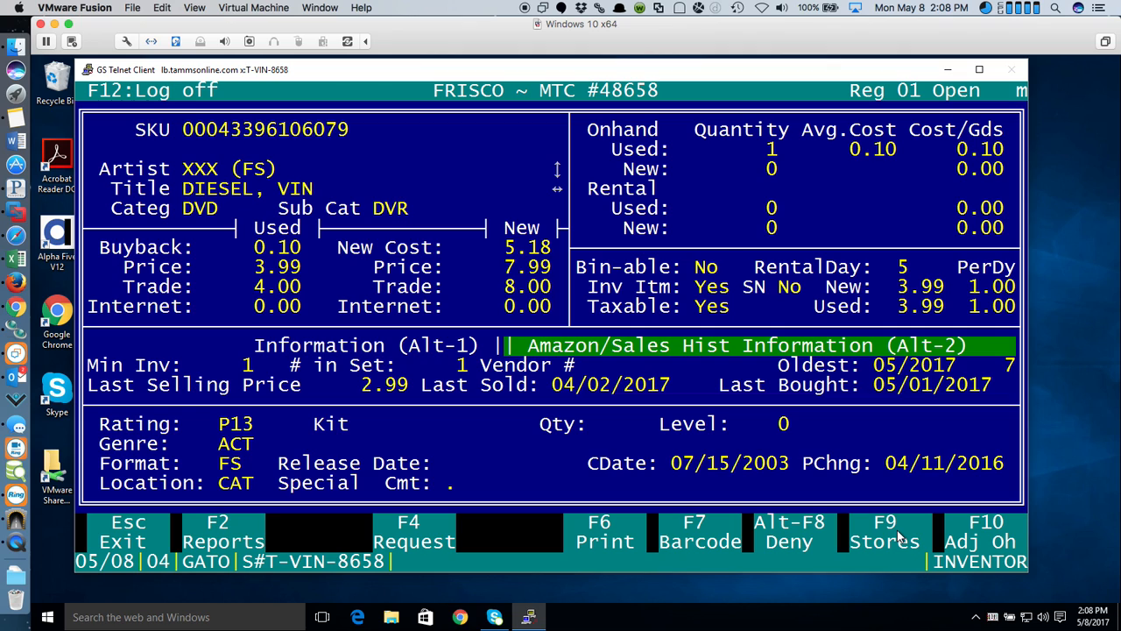
left_click(897, 534)
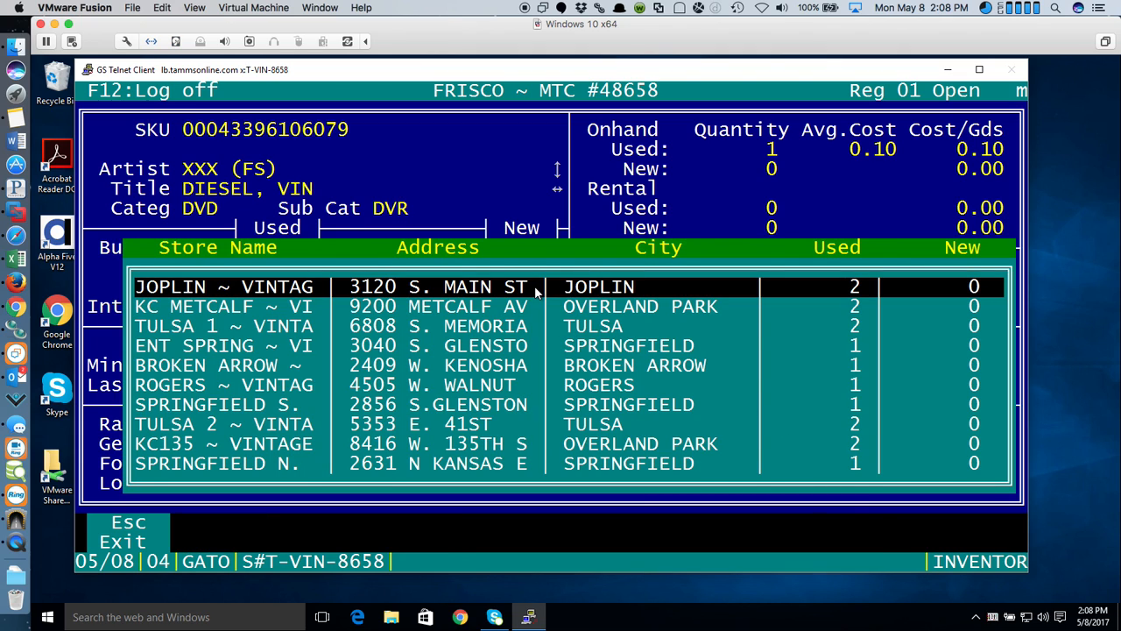
key("Down")
key("Down")
key("Down")
key("Down")
key("Down")
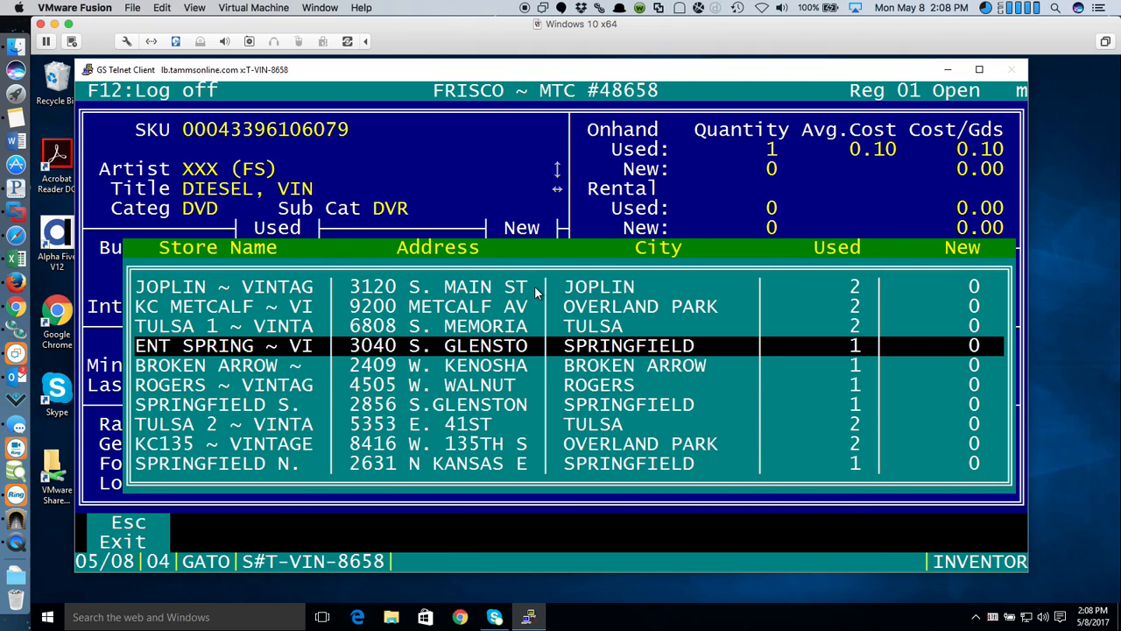
key("Down")
key("Down")
key("Down")
key("Down")
key("Down")
key("Down")
key("Down")
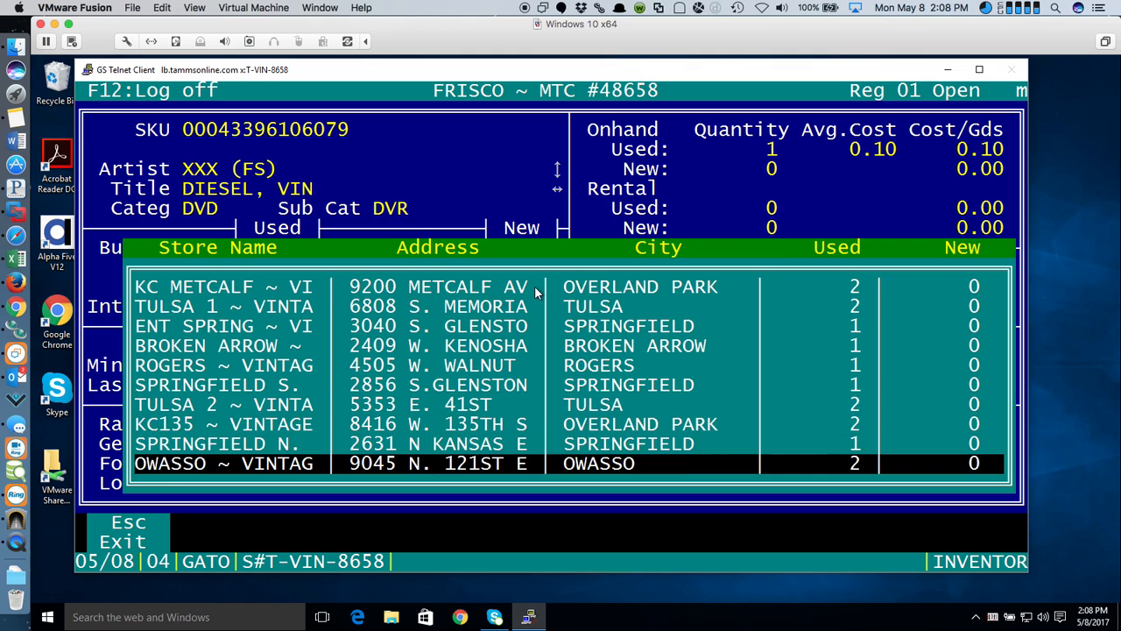
key("Down")
key("Down")
key("Down")
key("Down")
key("Down")
key("Down")
key("Down")
key("Down")
key("Down")
key("Down")
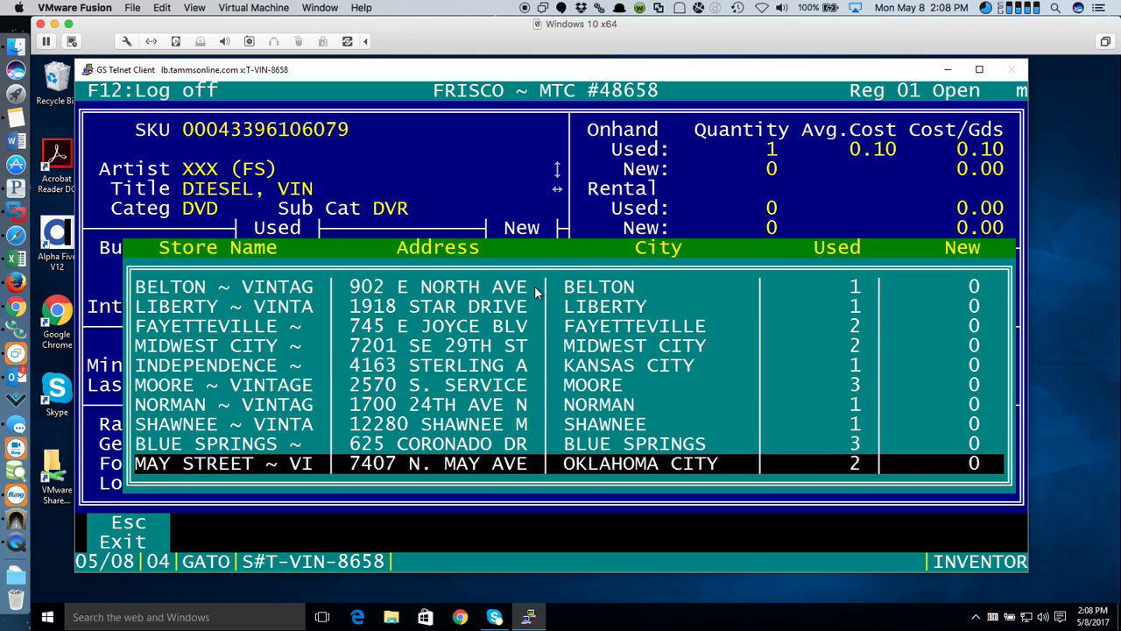
key("Down")
key("Down")
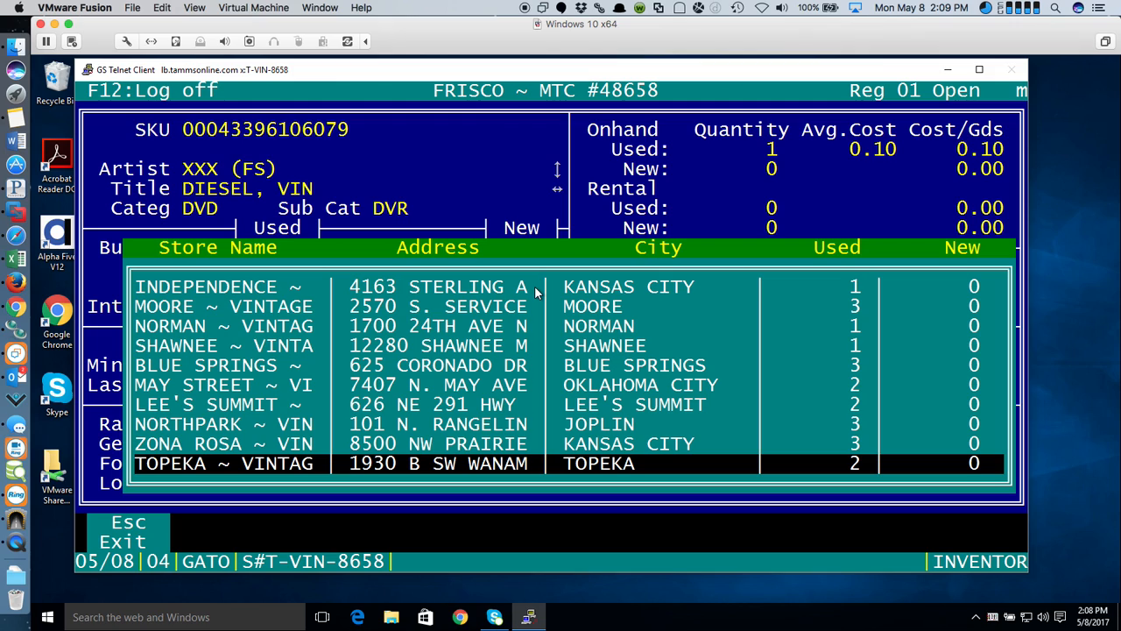
key("Return")
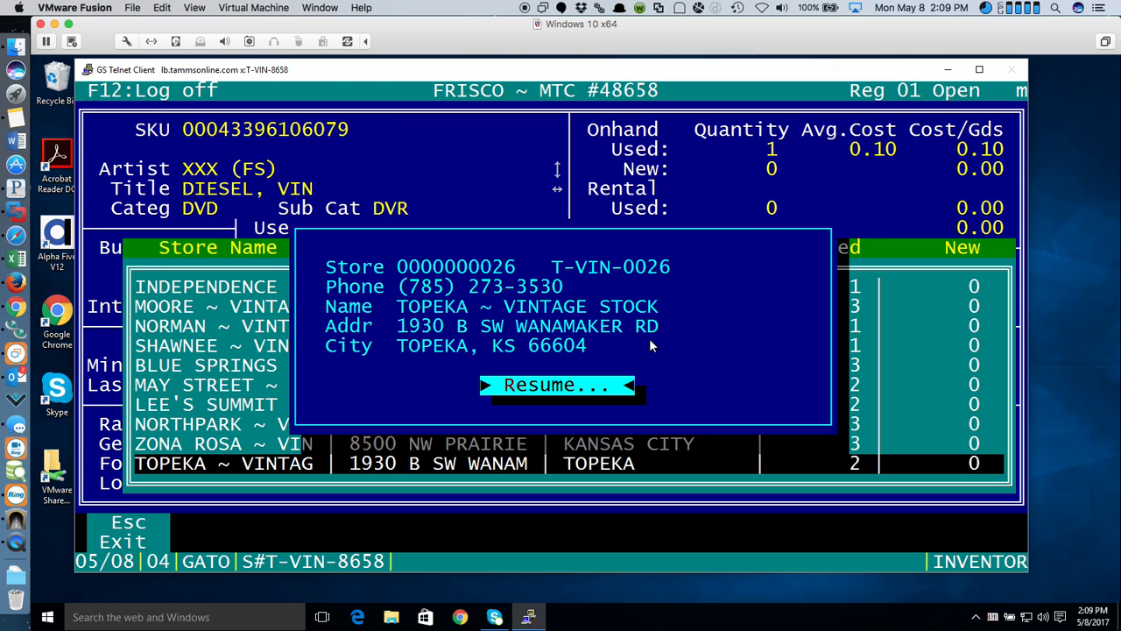
key("Return")
key("Escape")
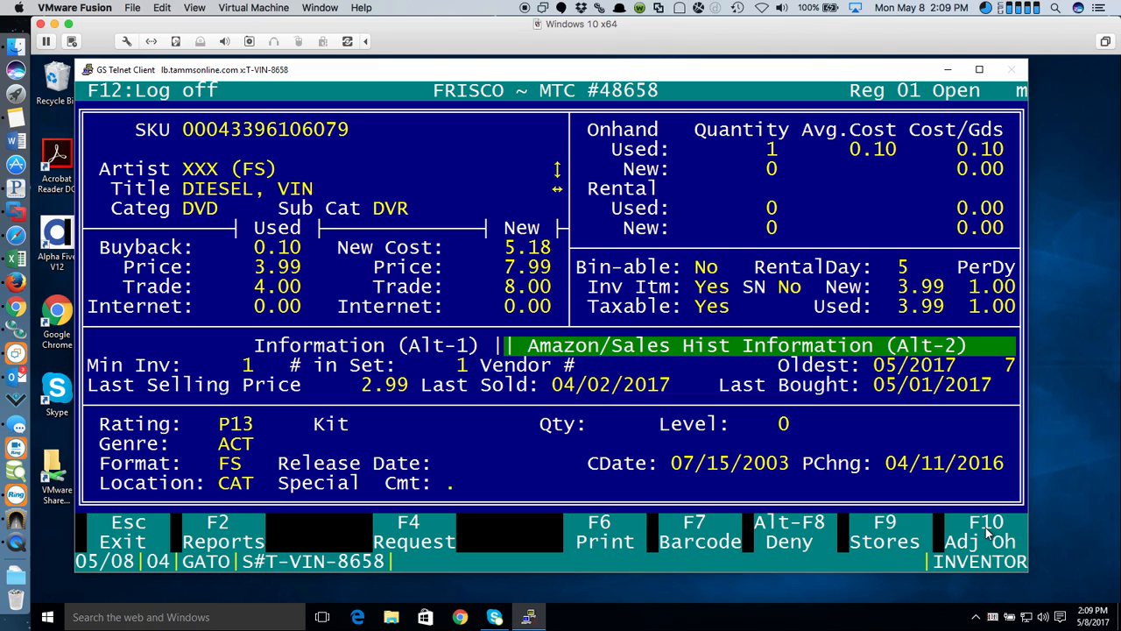
- Review the item's two alternate SKUs, then start a barcode label with condition U and 1 copy
left_click(711, 531)
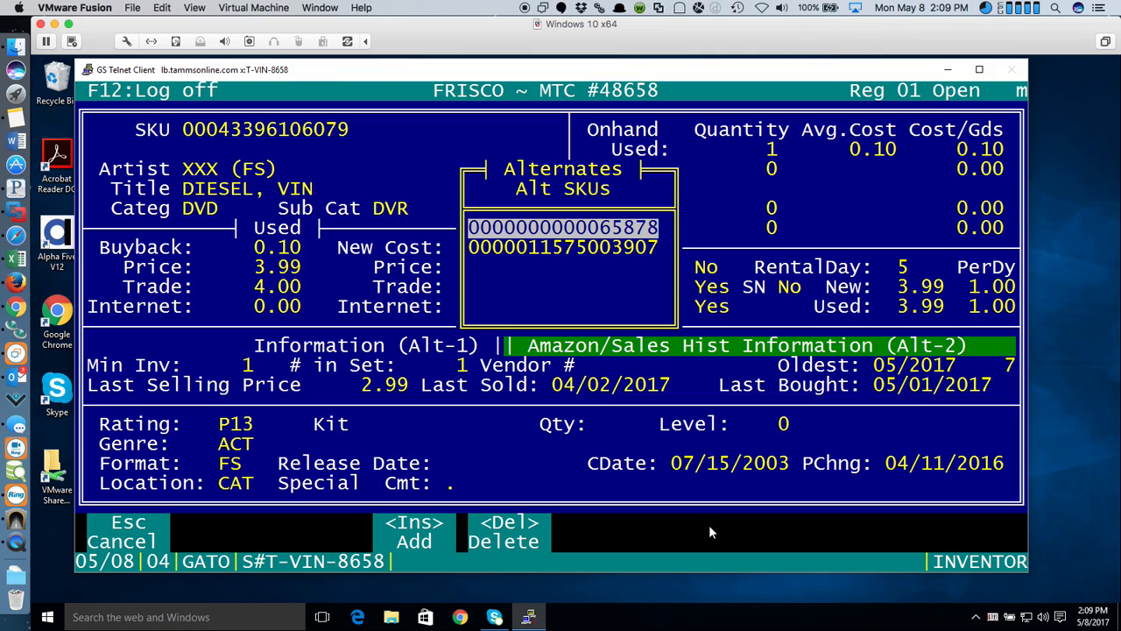
key("Escape")
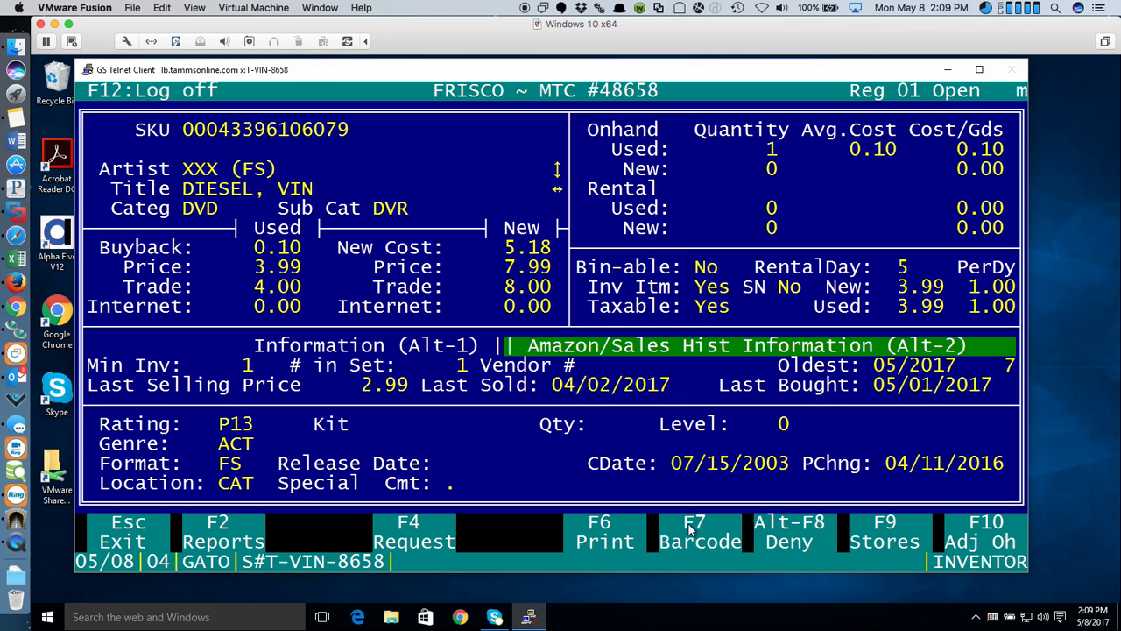
left_click(694, 529)
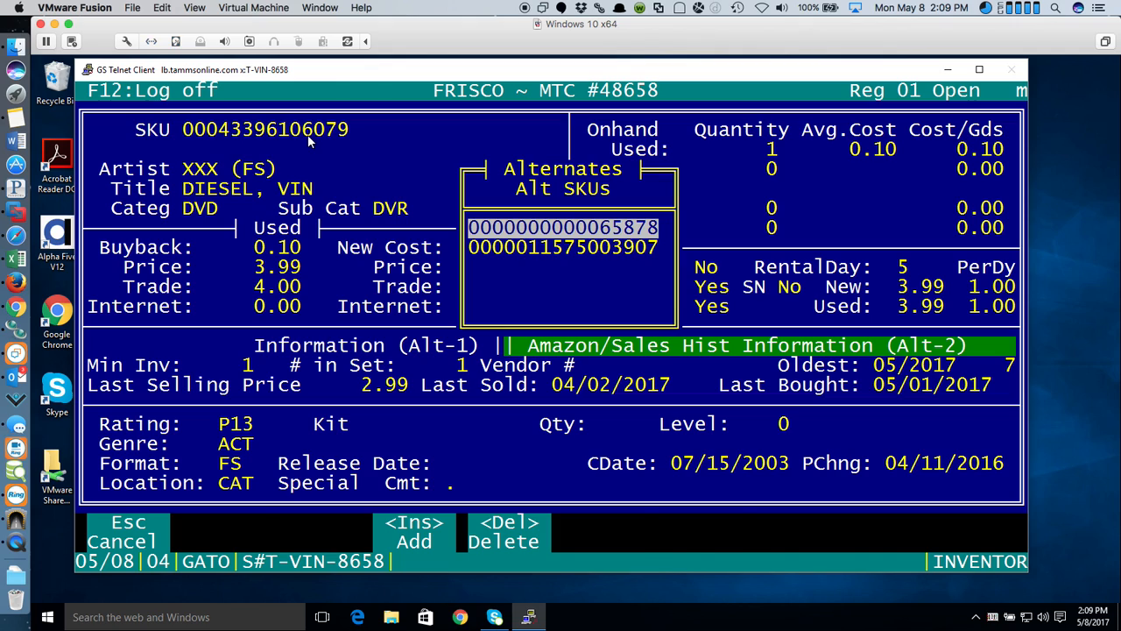
key("Escape")
left_click(603, 542)
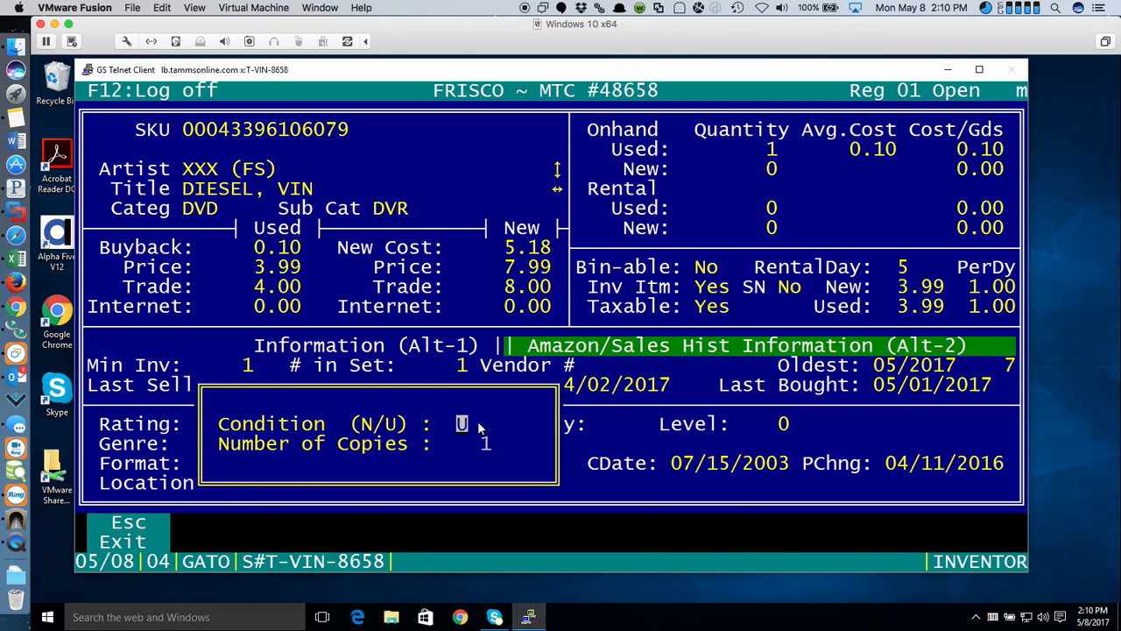
- Skip barcode printing, try and cancel a customer request, then open Inventory Tracking parameters for 05/08/2017
key("Return")
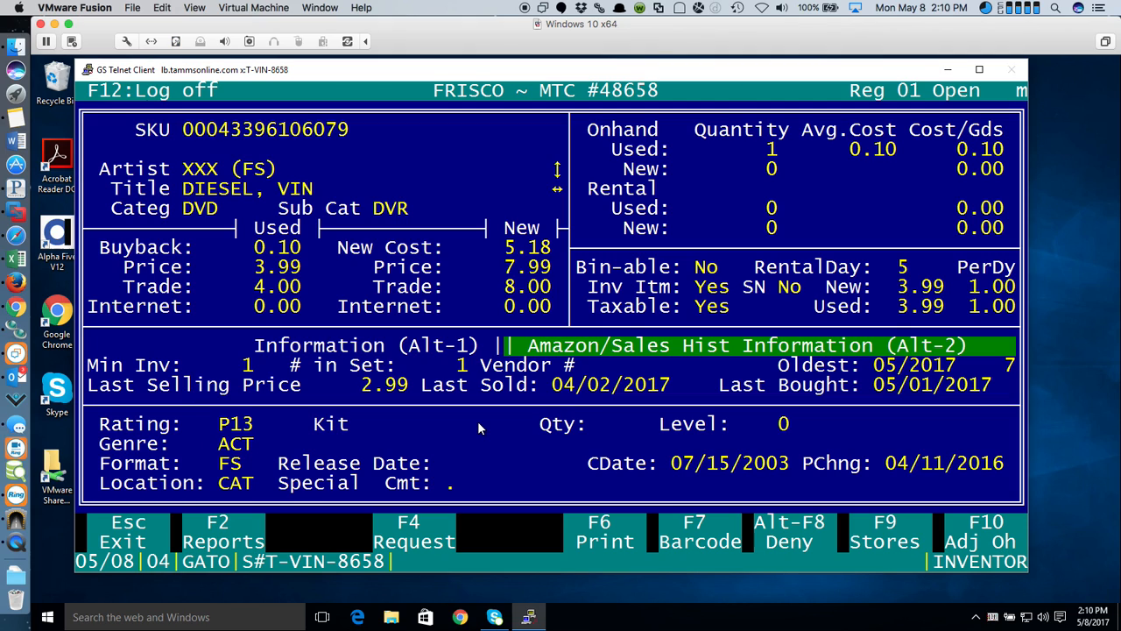
left_click(410, 541)
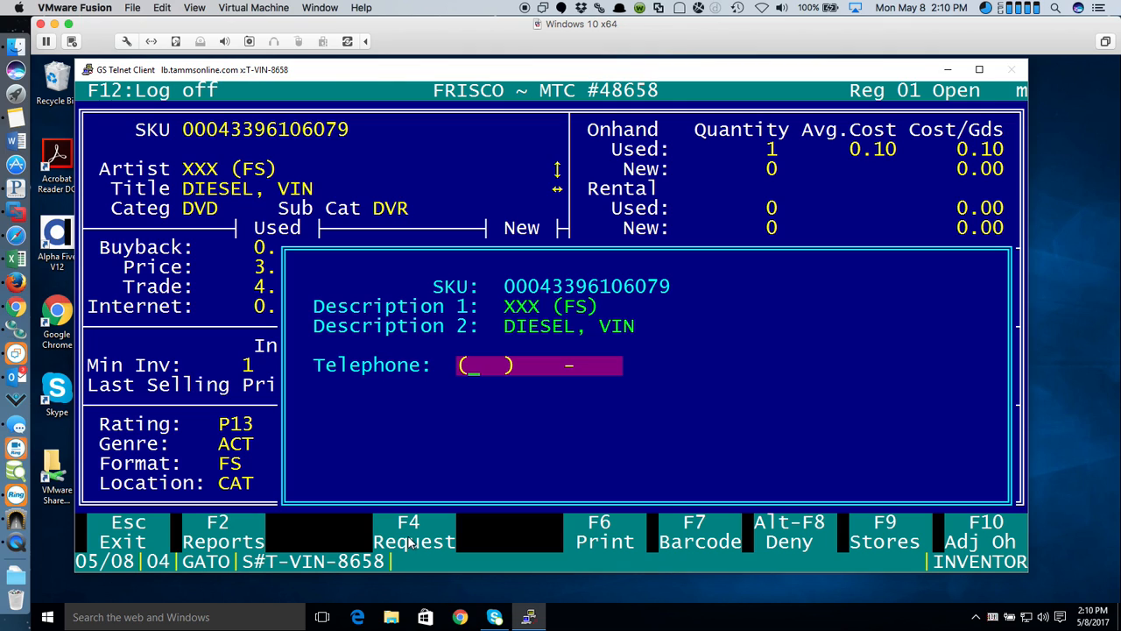
key("Escape")
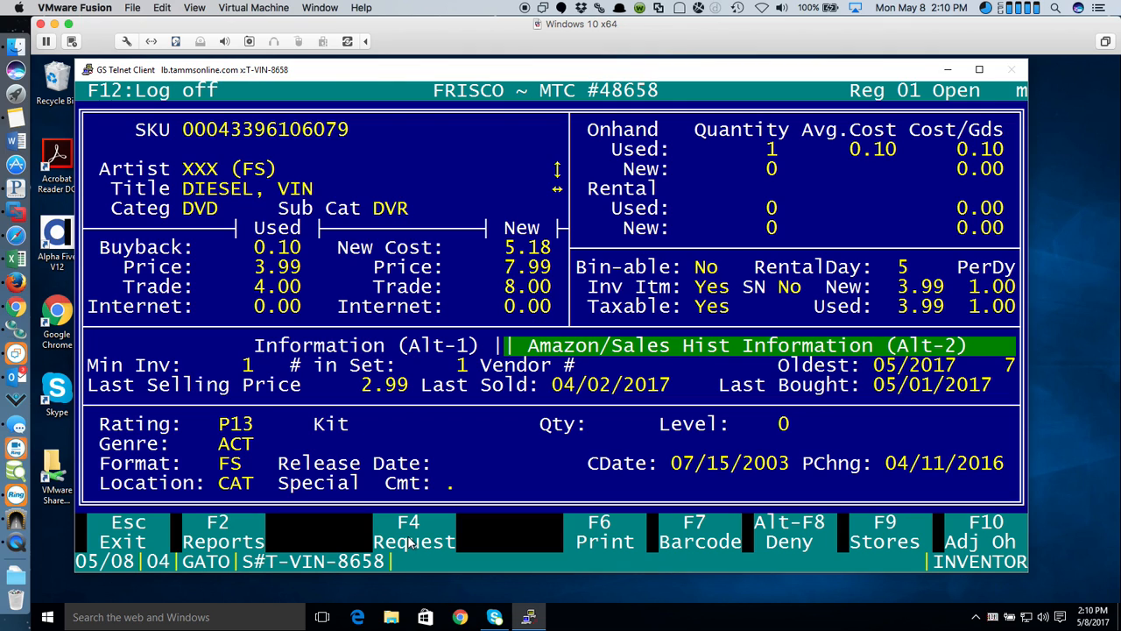
left_click(208, 529)
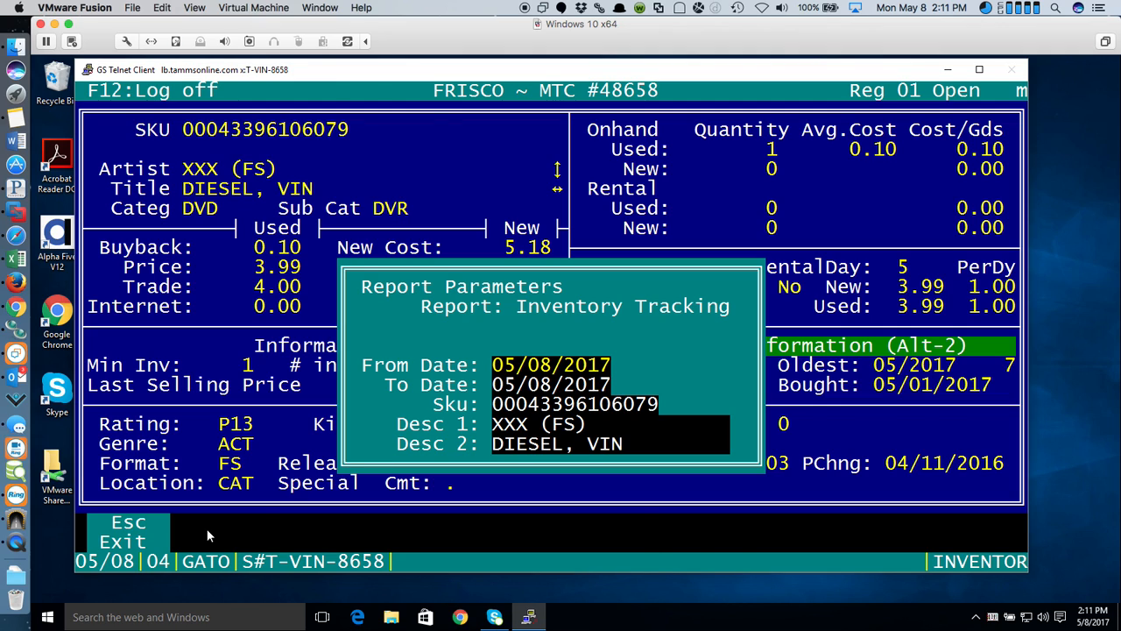
- Close the report parameters and show the DVD's Amazon and sales history (5 used sold in 12 months)
key("Escape")
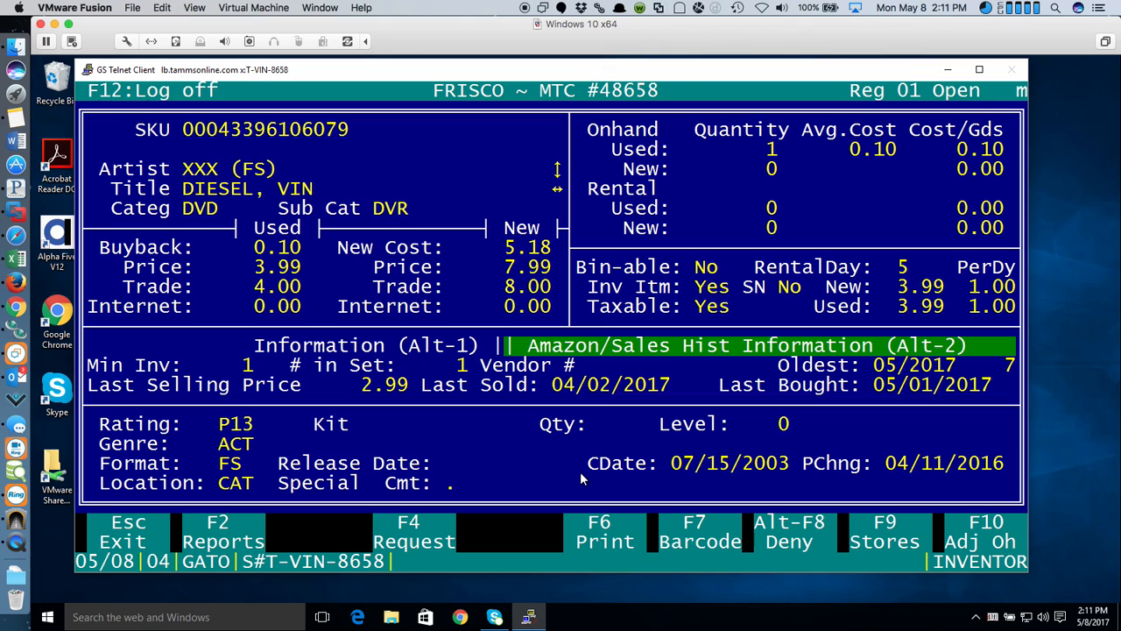
key("alt+2")
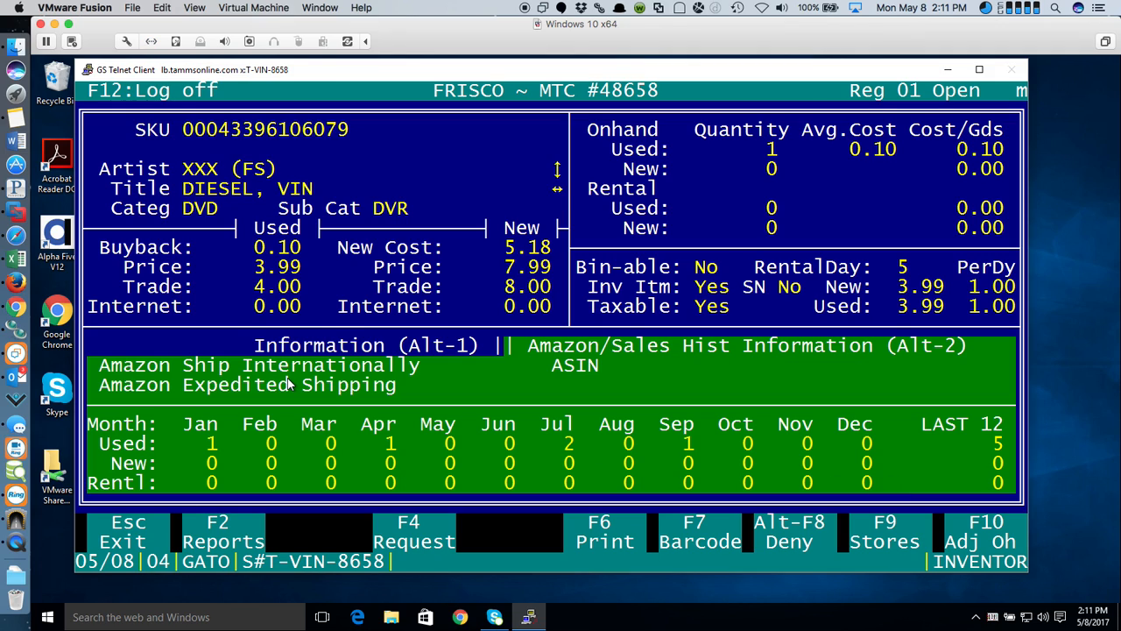
- View the sales history details, step to the next item record, then exit to the Inventory menu
key("alt+1")
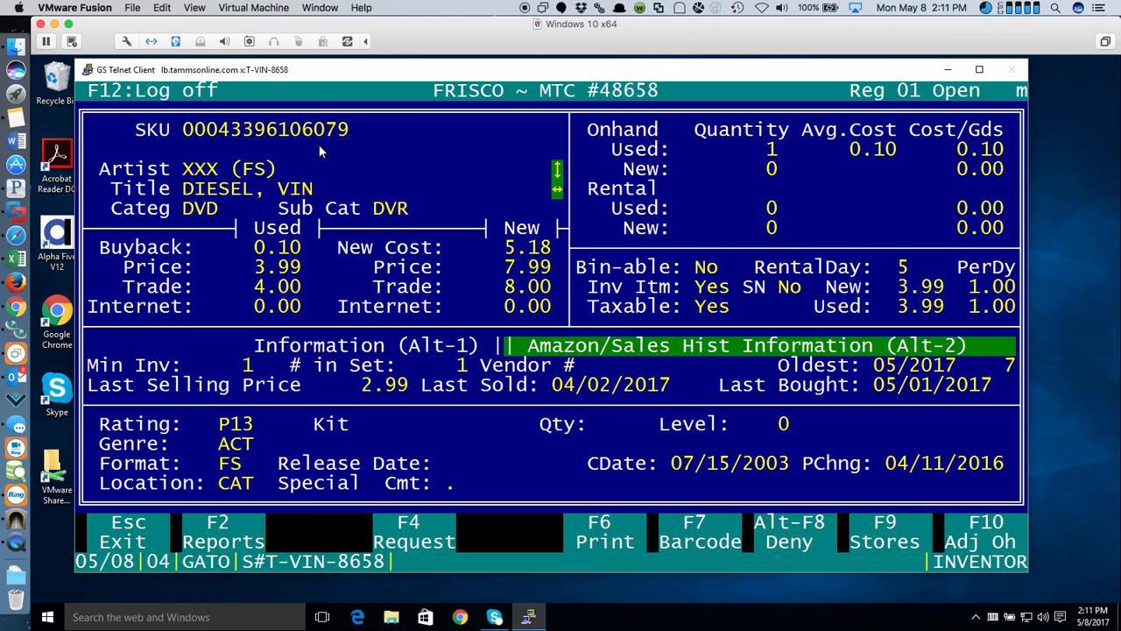
key("Down")
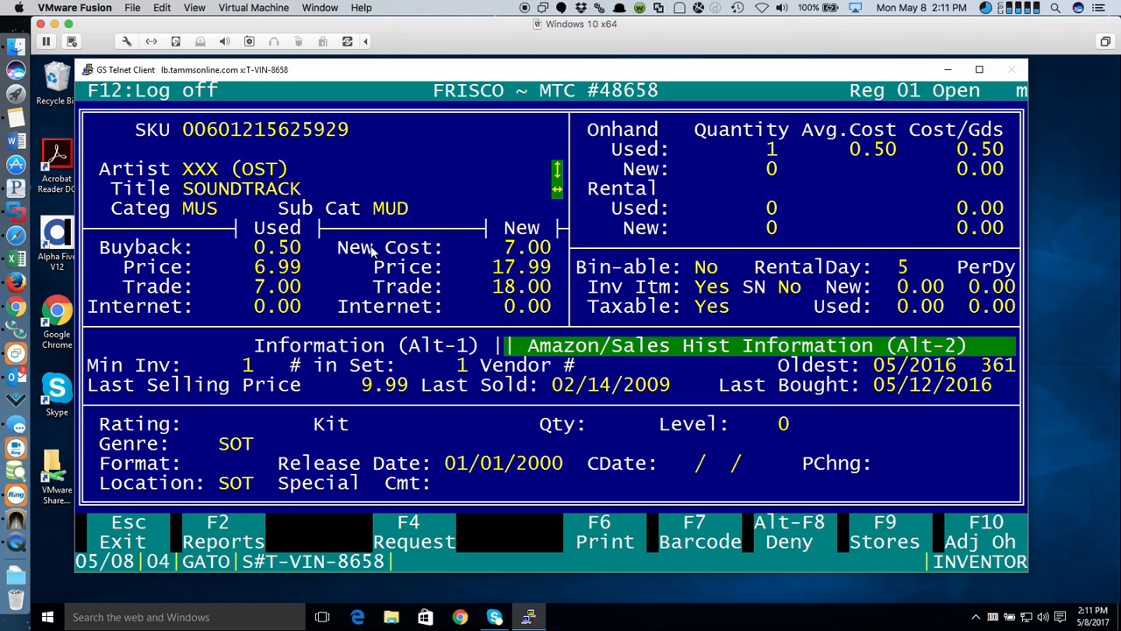
key("Escape")
key("Escape")
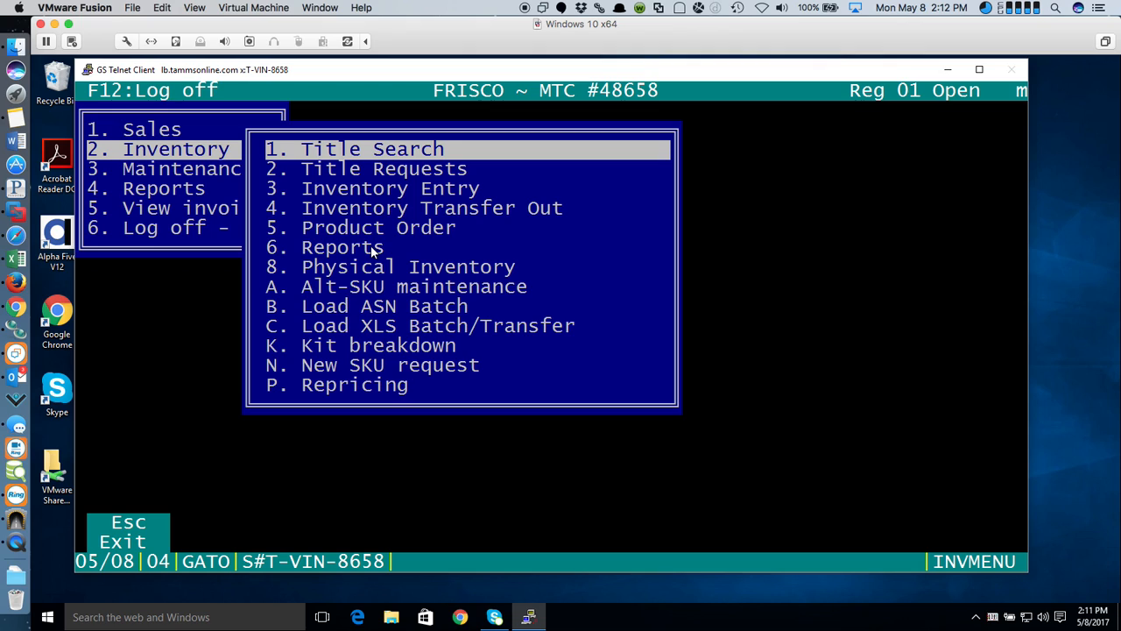
key("Down")
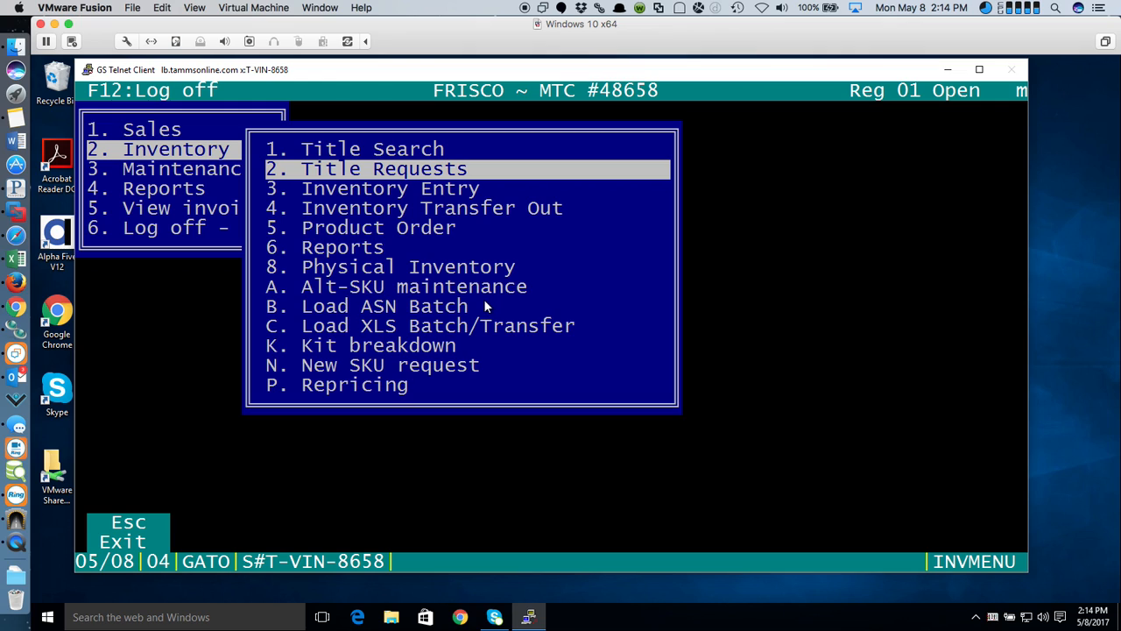
- Glance at the inventory reports list, back out to the main menu, and open the Sales submenu
left_click(353, 248)
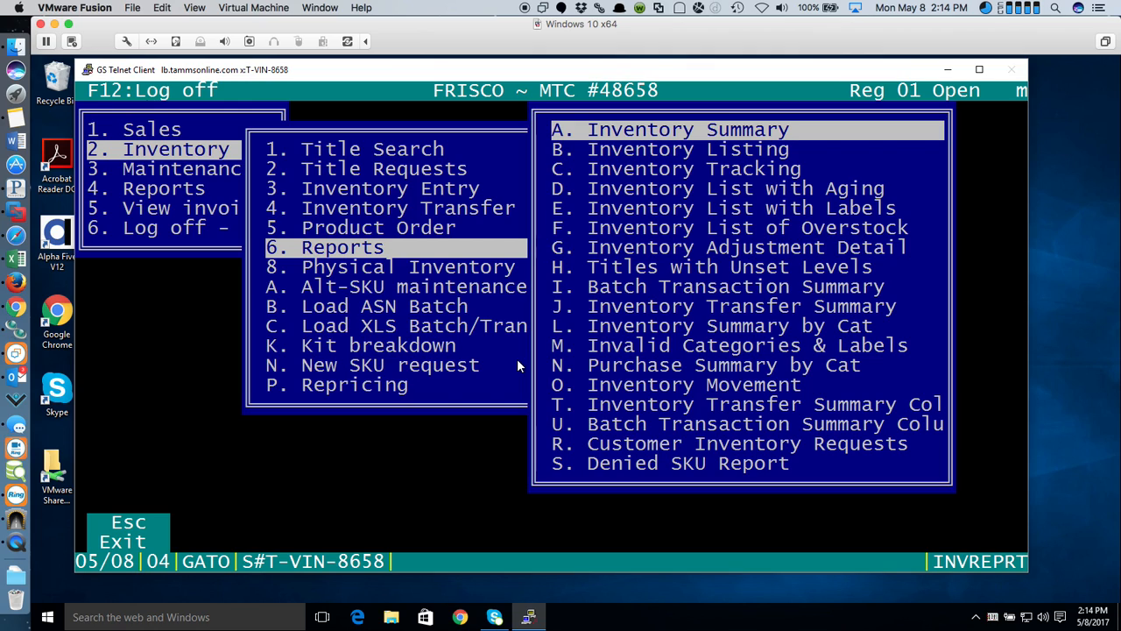
key("Escape")
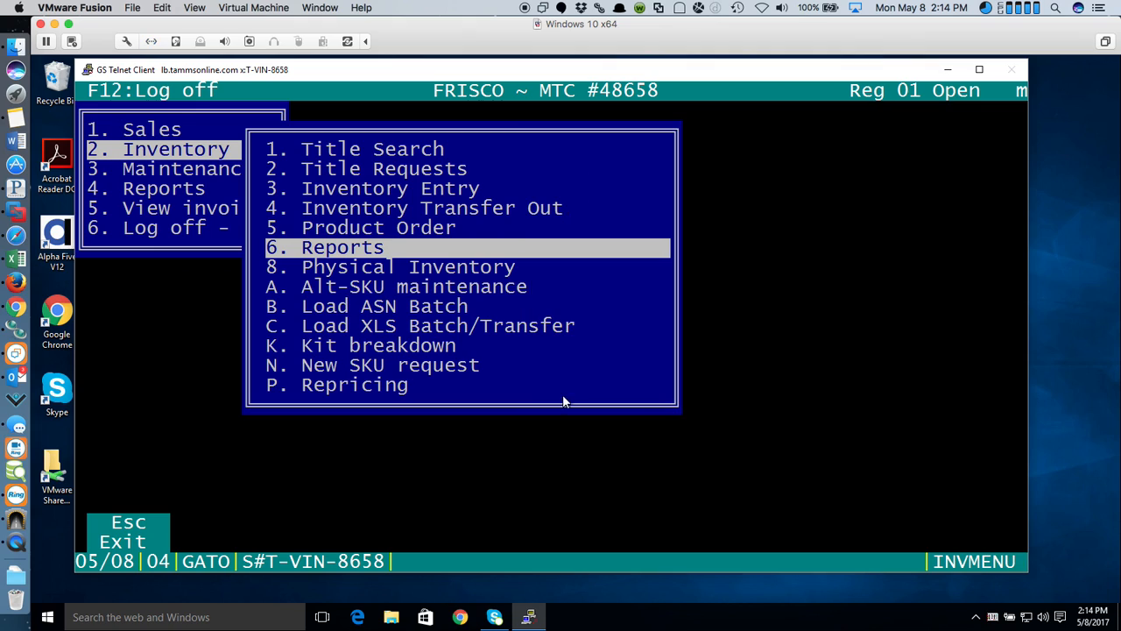
key("Escape")
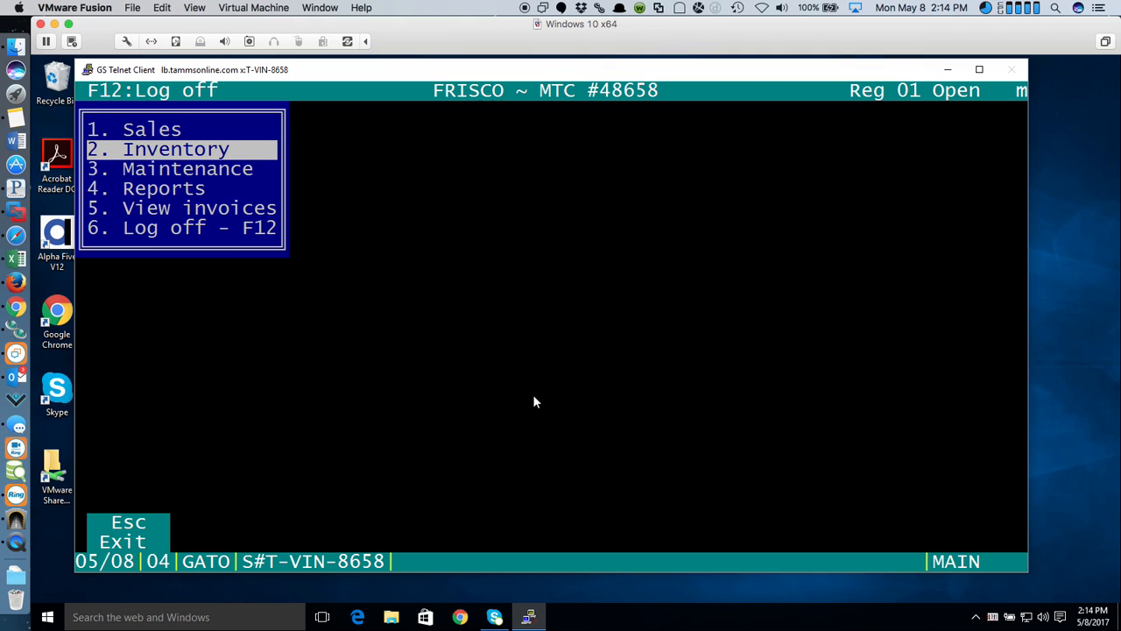
left_click(162, 132)
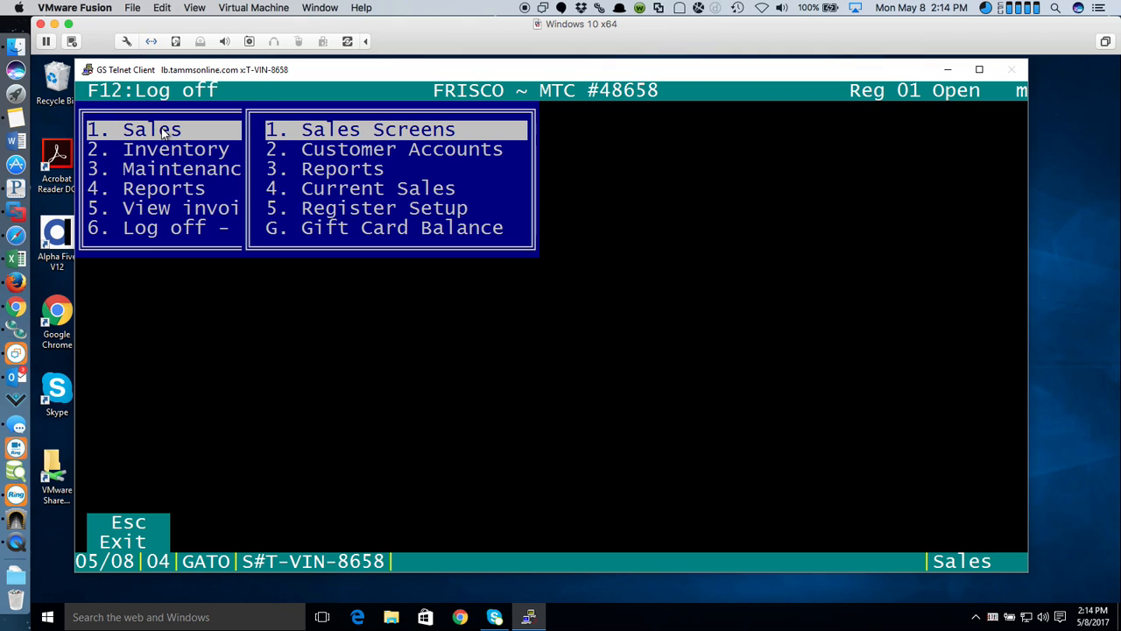
- Search Customer Accounts by the customer's surname, page through the lookup, and open the matching record
left_click(422, 149)
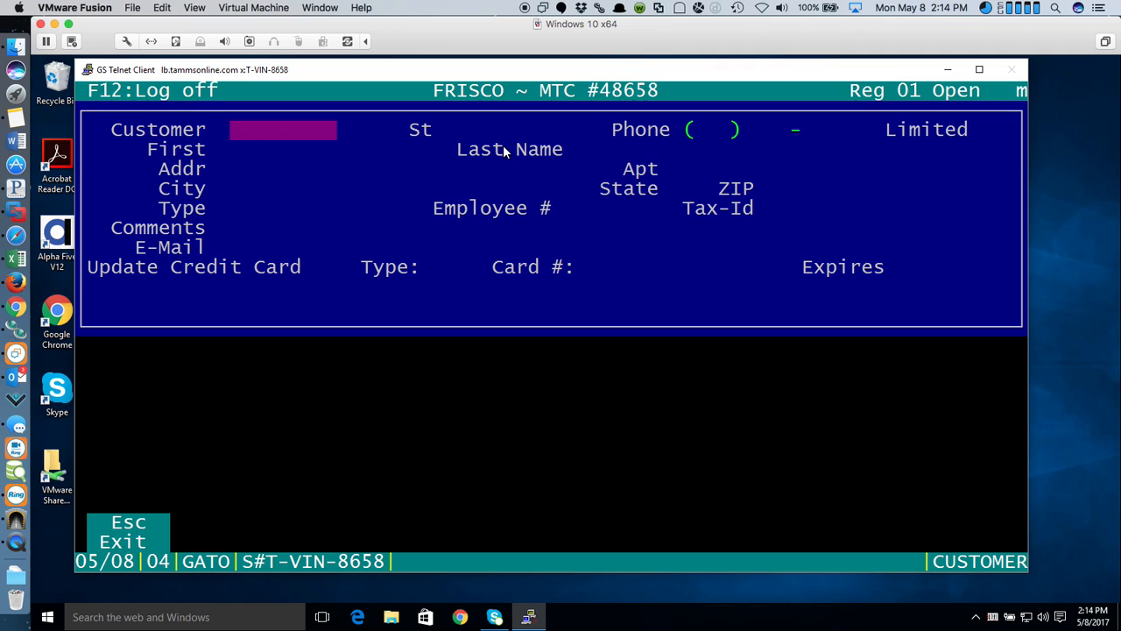
key("Return")
key("Return")
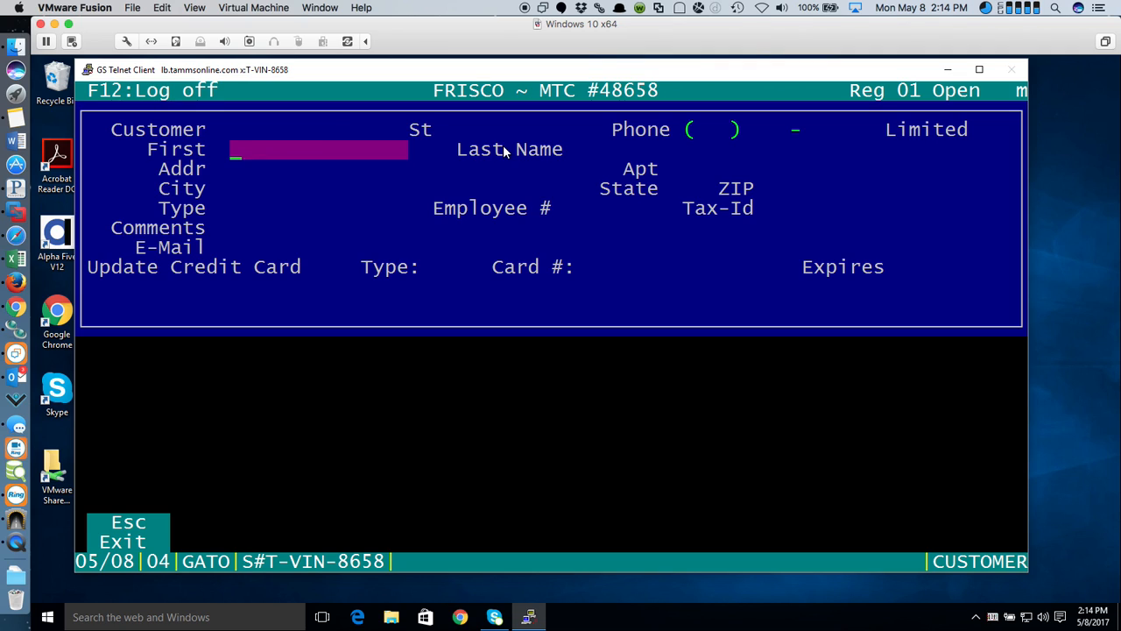
type("BENTON")
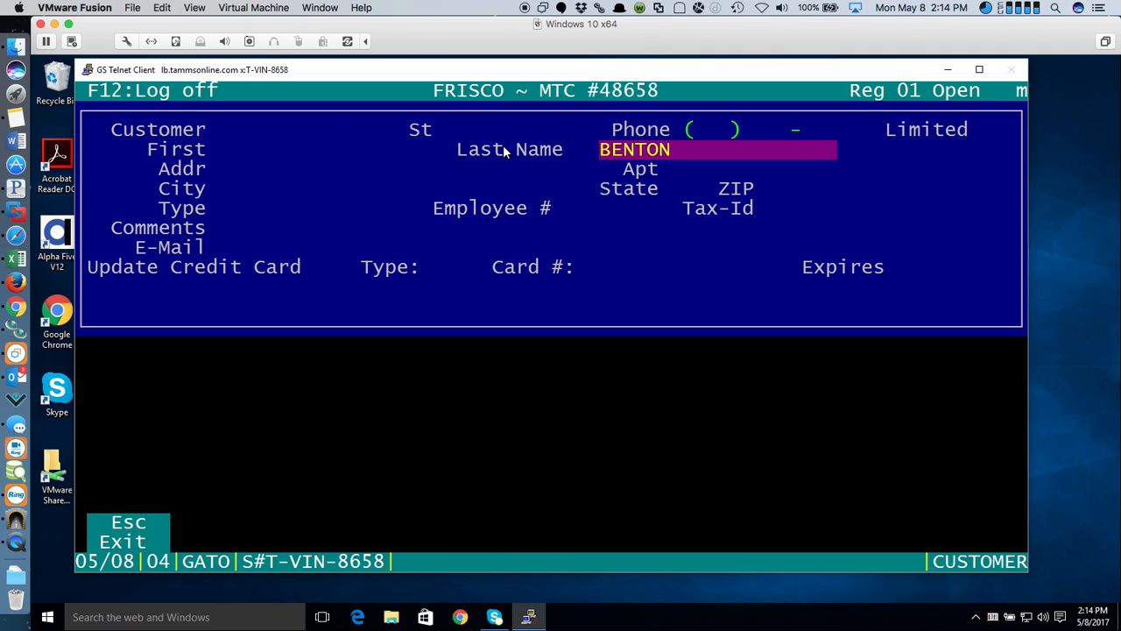
key("Return")
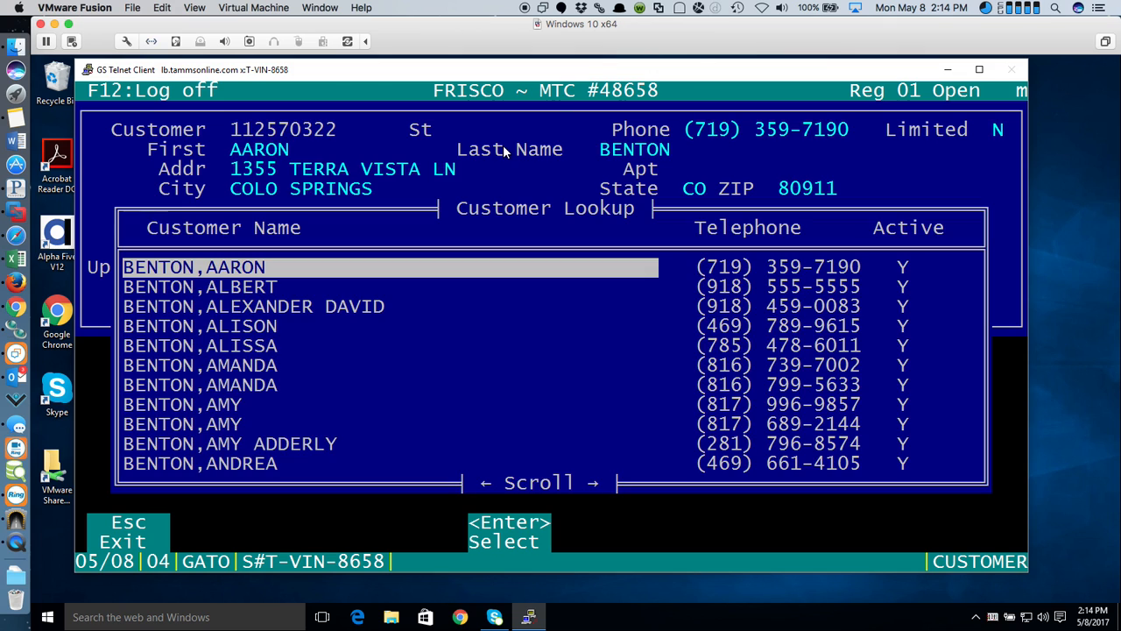
key("Right")
key("Right")
key("Right")
key("Right")
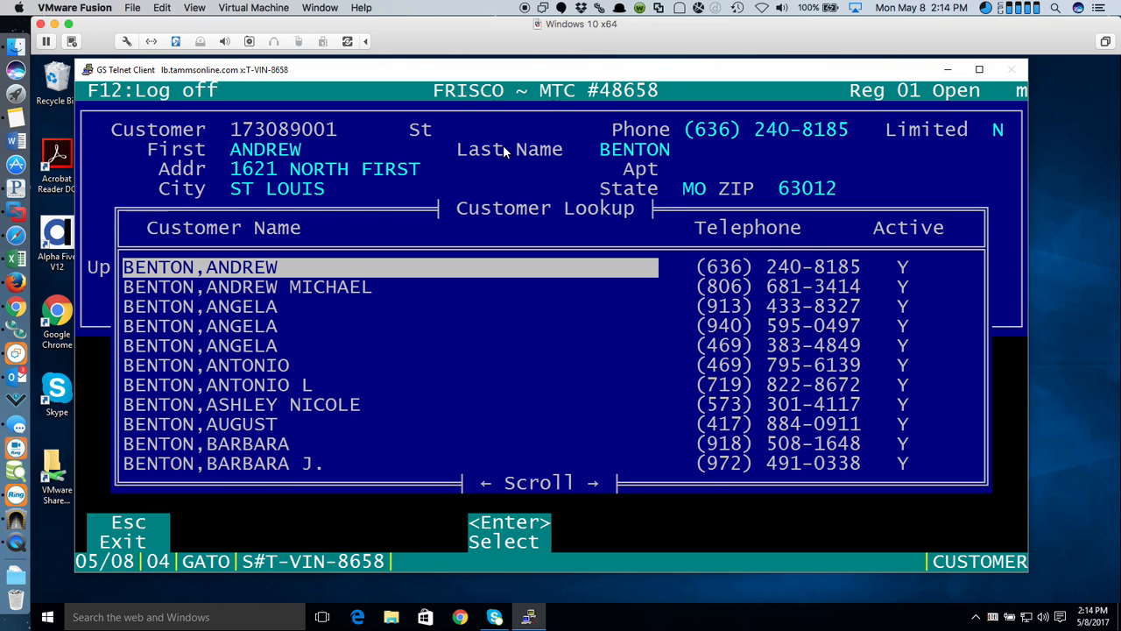
key("Right")
key("Right")
key("Right")
key("Right")
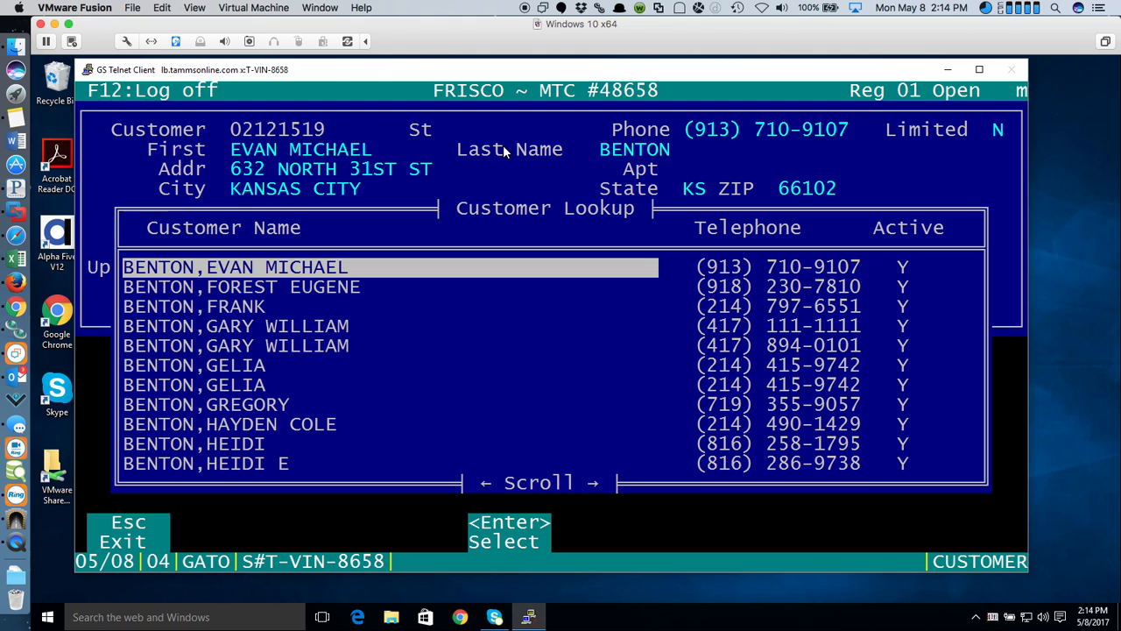
key("Right")
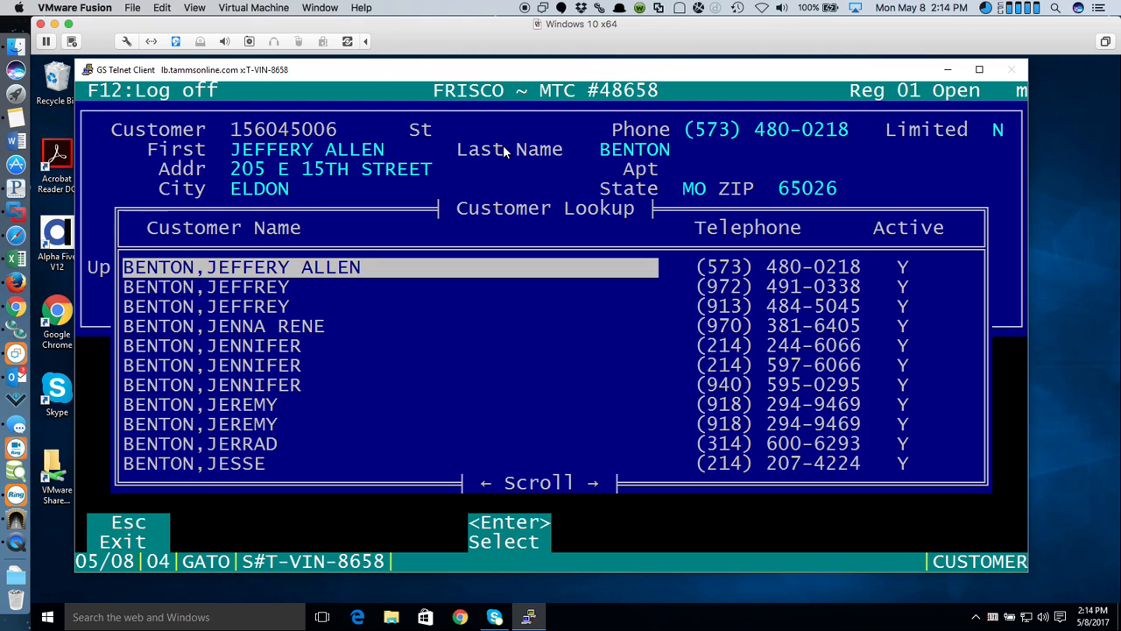
key("Down")
key("Return")
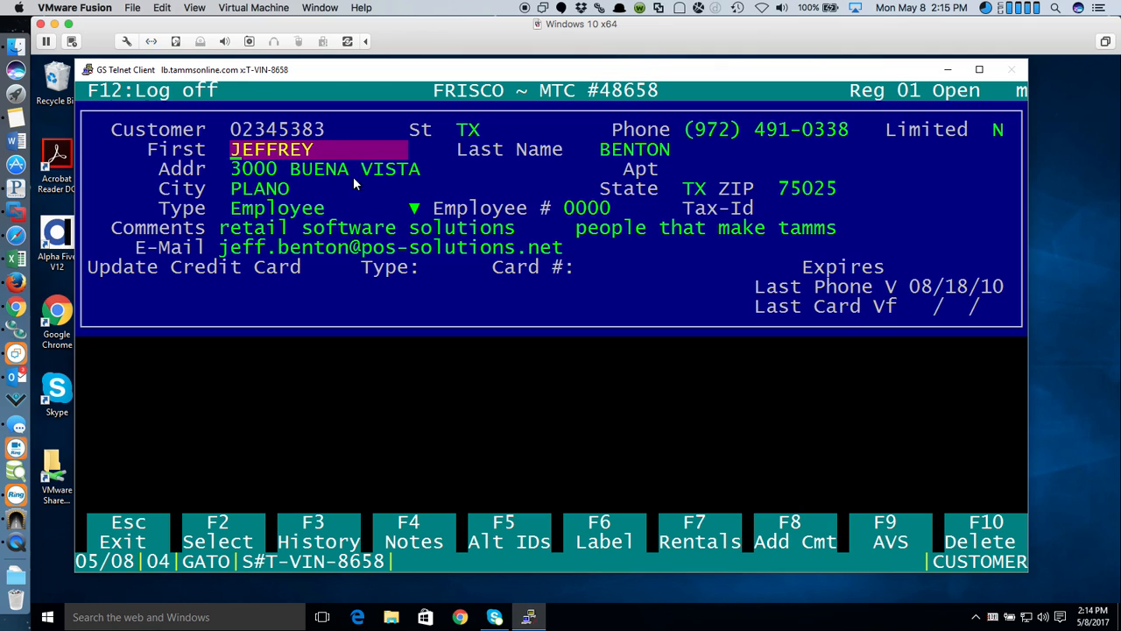
- Set the customer's Limited field to Y, keeping buys, leases, refunds and sales allowed
left_click(991, 137)
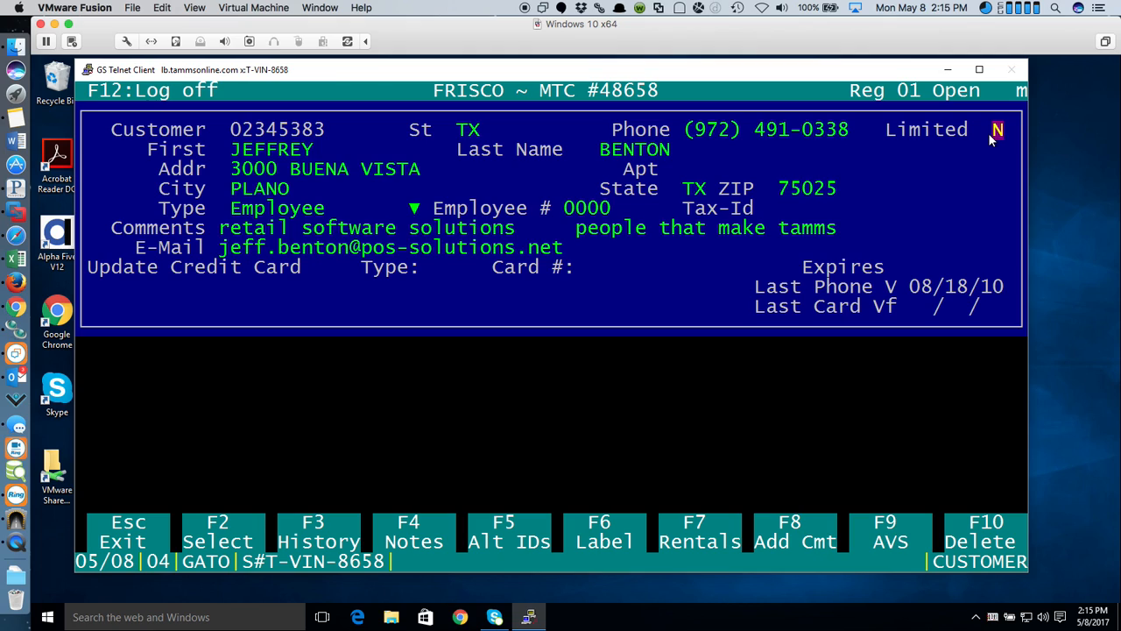
type("Y")
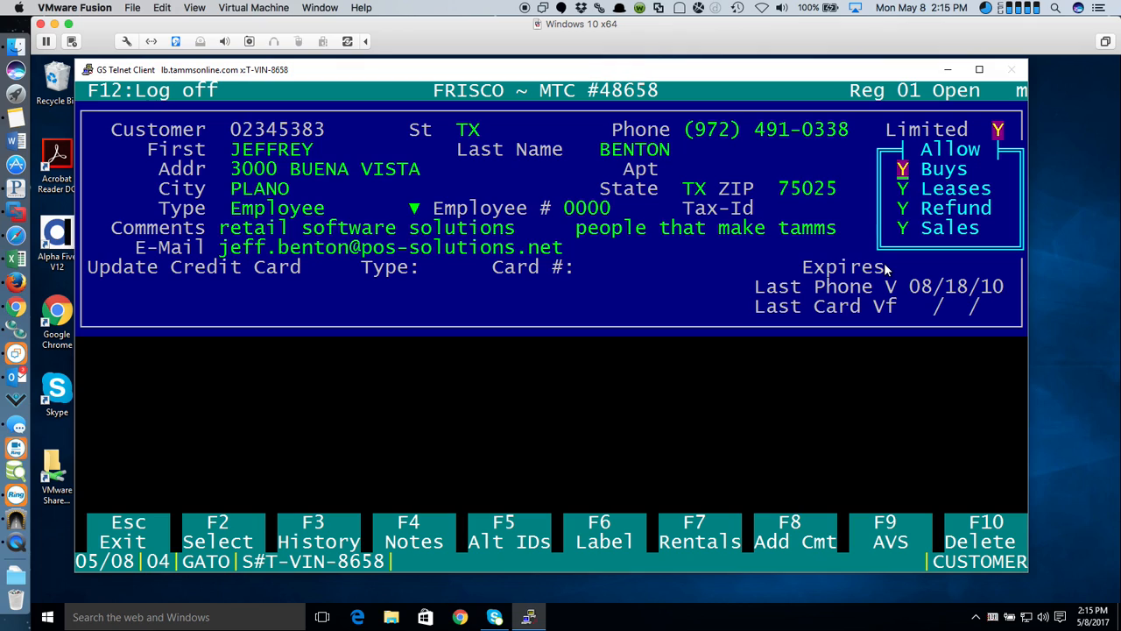
- Accept the allowed transaction types and drop down the customer Type list to review its choices
key("Escape")
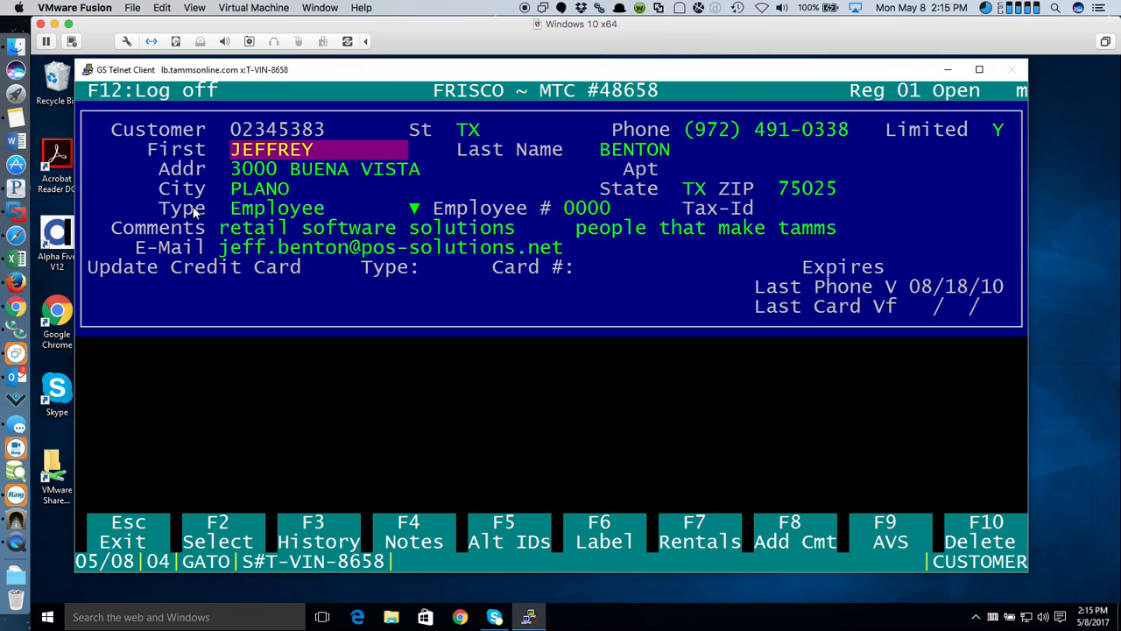
left_click(408, 205)
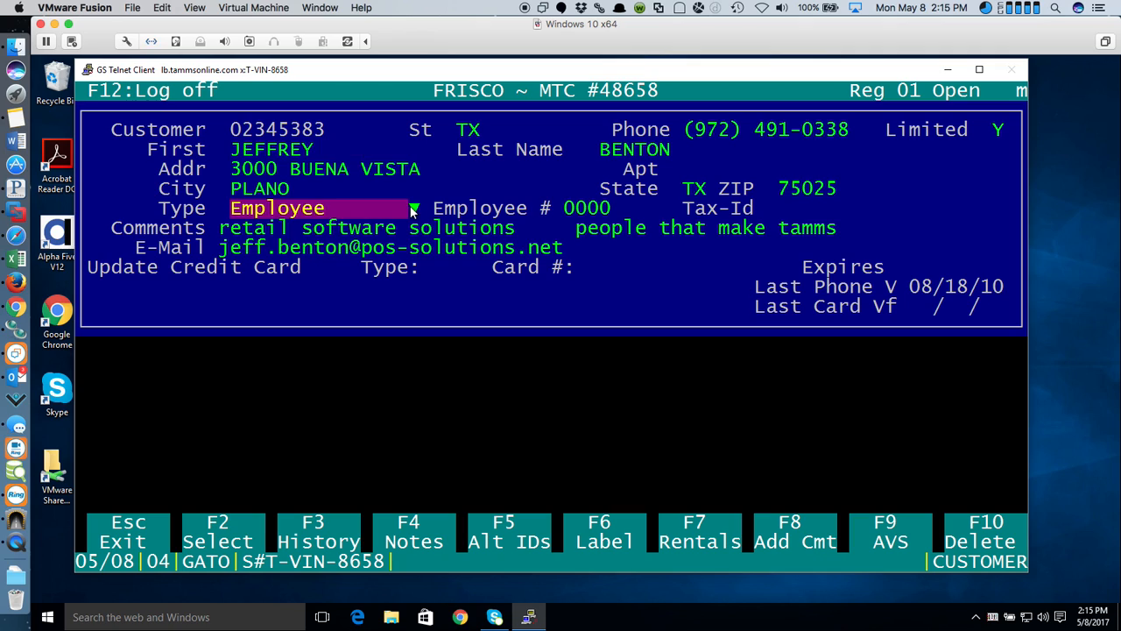
left_click(414, 208)
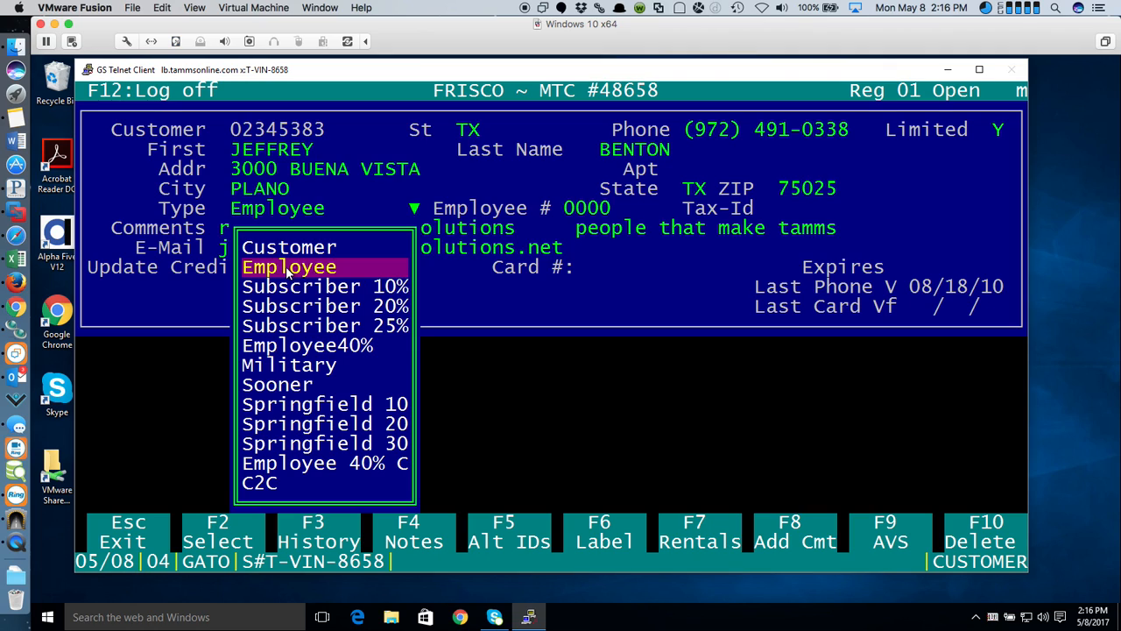
- Try customer lookups with two variants of the customer's first and last name, clearing each attempt
key("Escape")
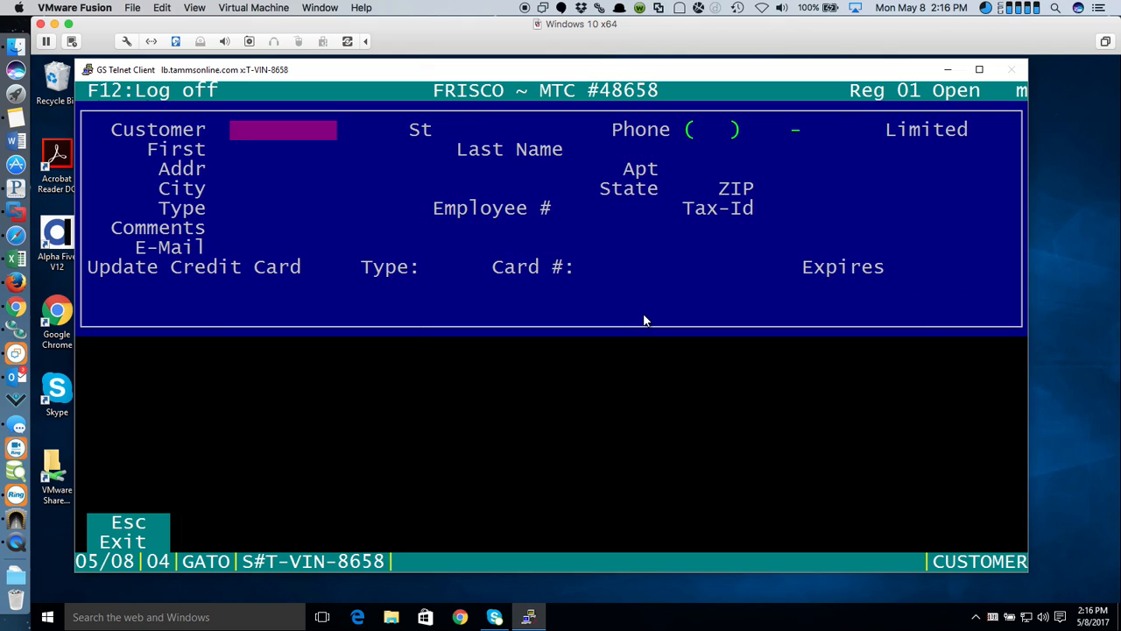
key("Return")
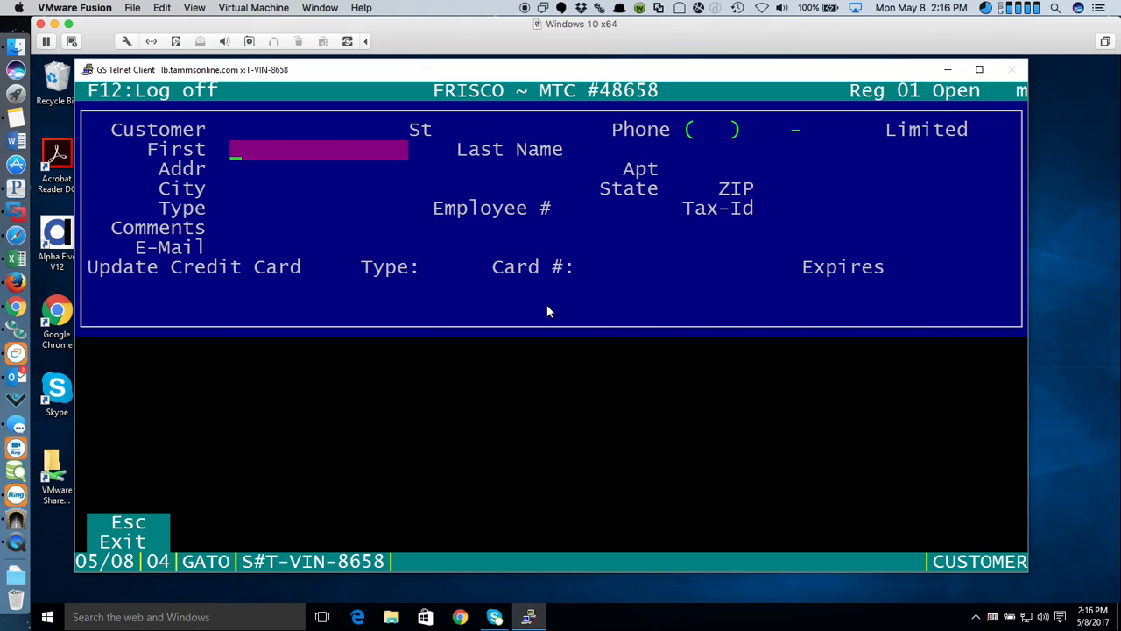
key("Return")
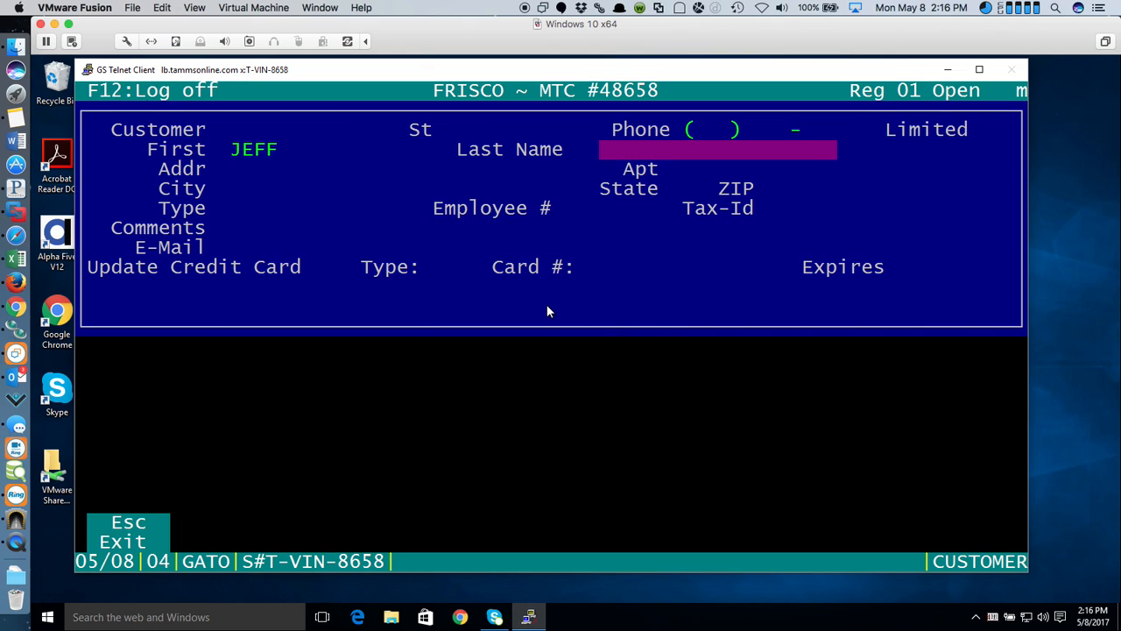
key("Return")
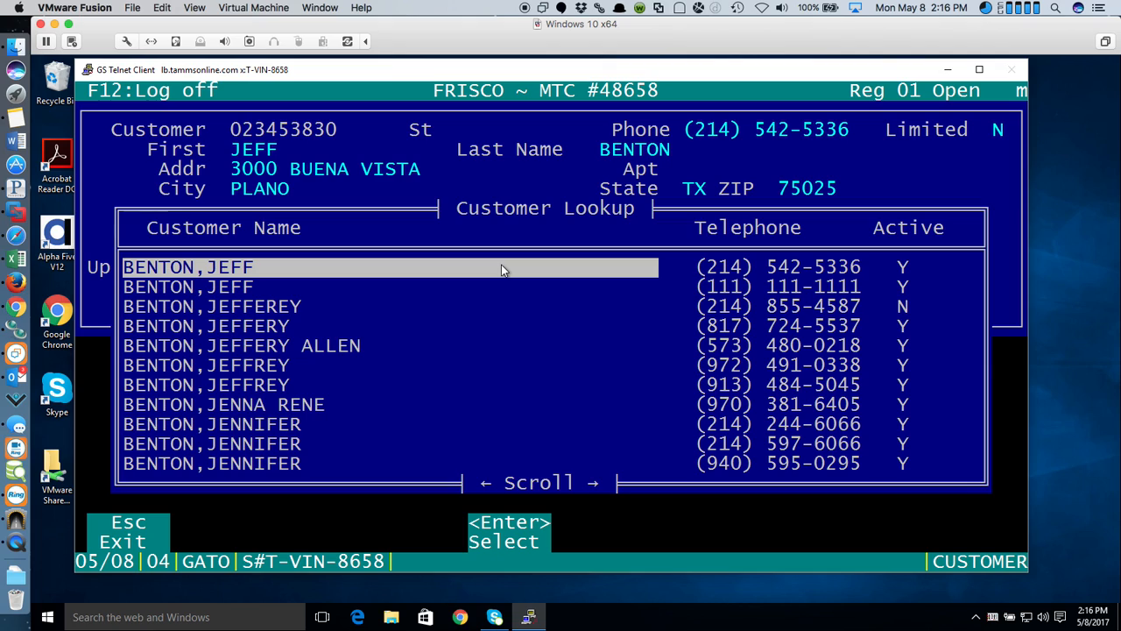
key("Escape")
key("Return")
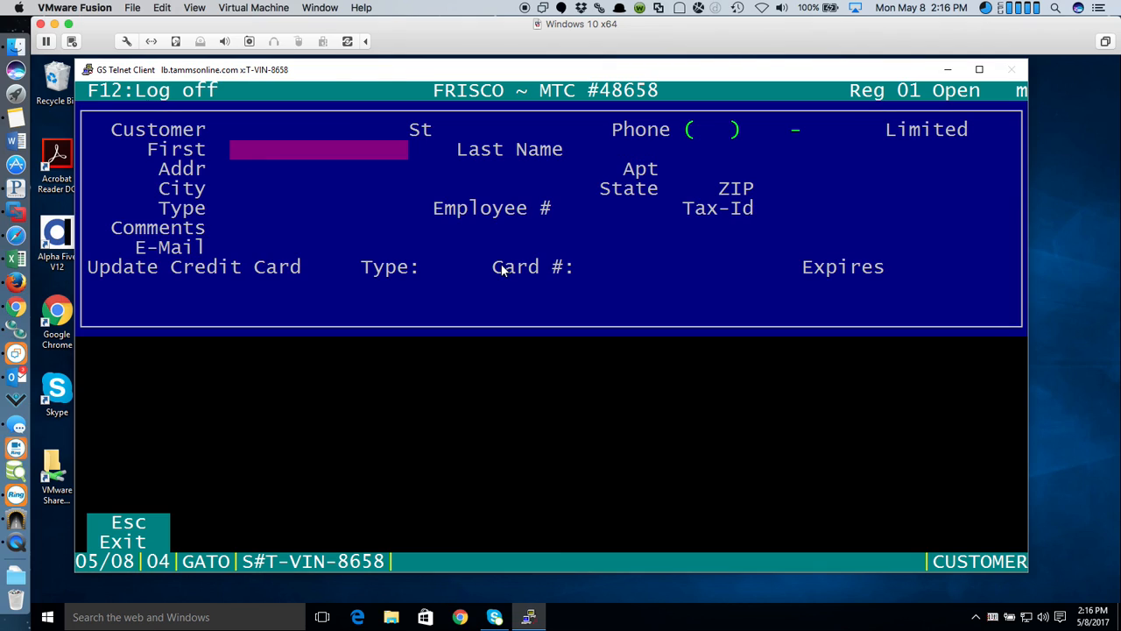
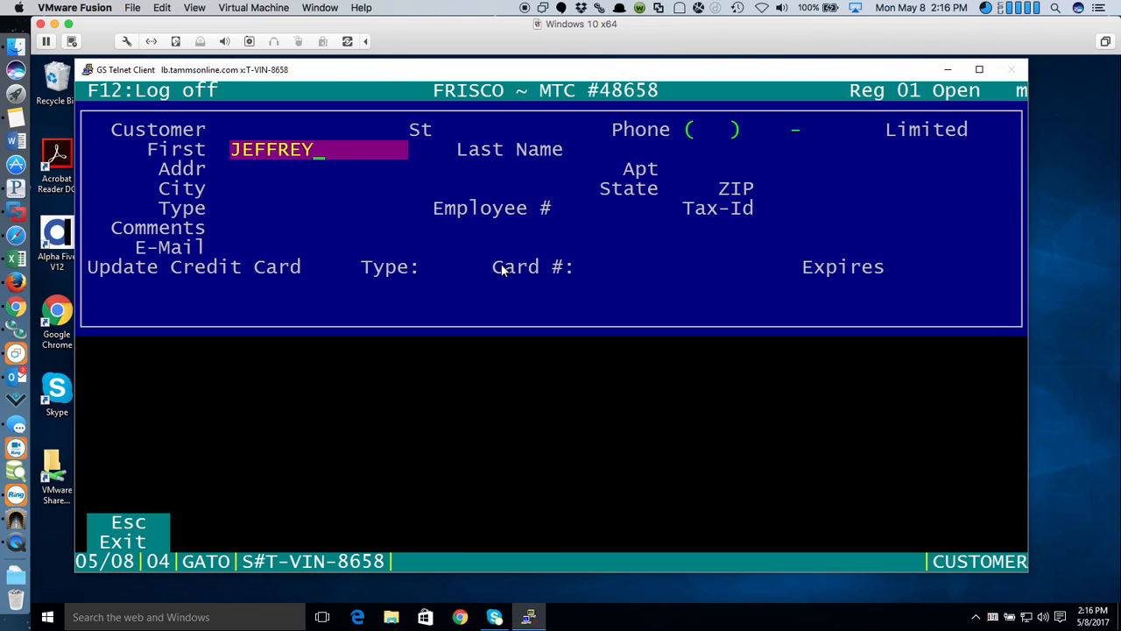
key("Return")
key("Return")
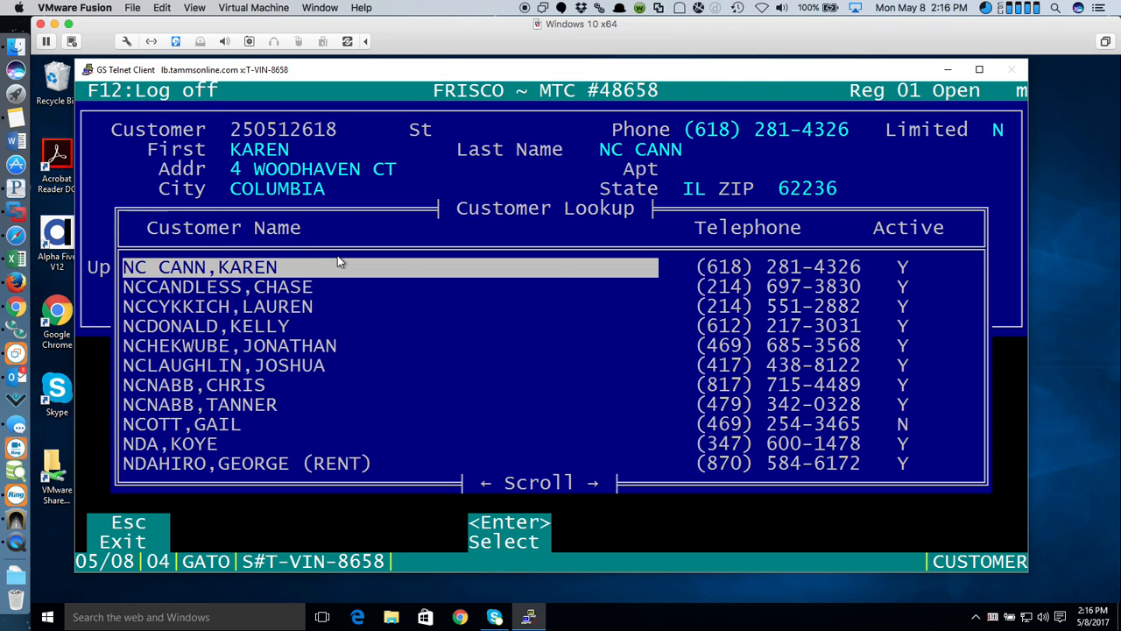
key("Escape")
- Search again by the customer's first and last name and load the matching record from Customer Lookup
key("Return")
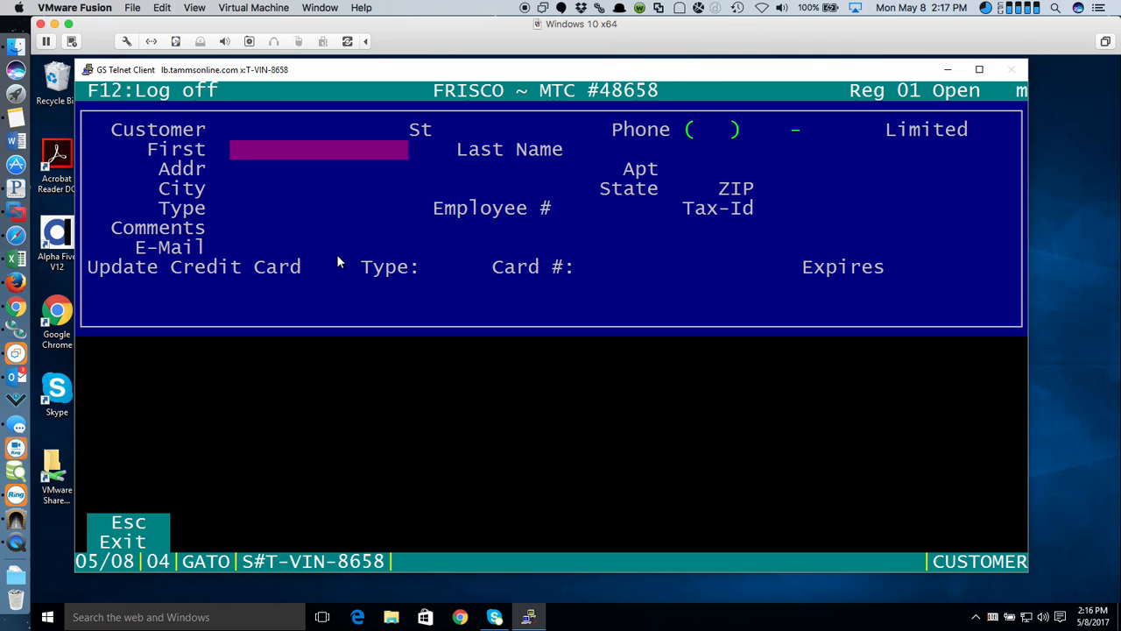
key("Return")
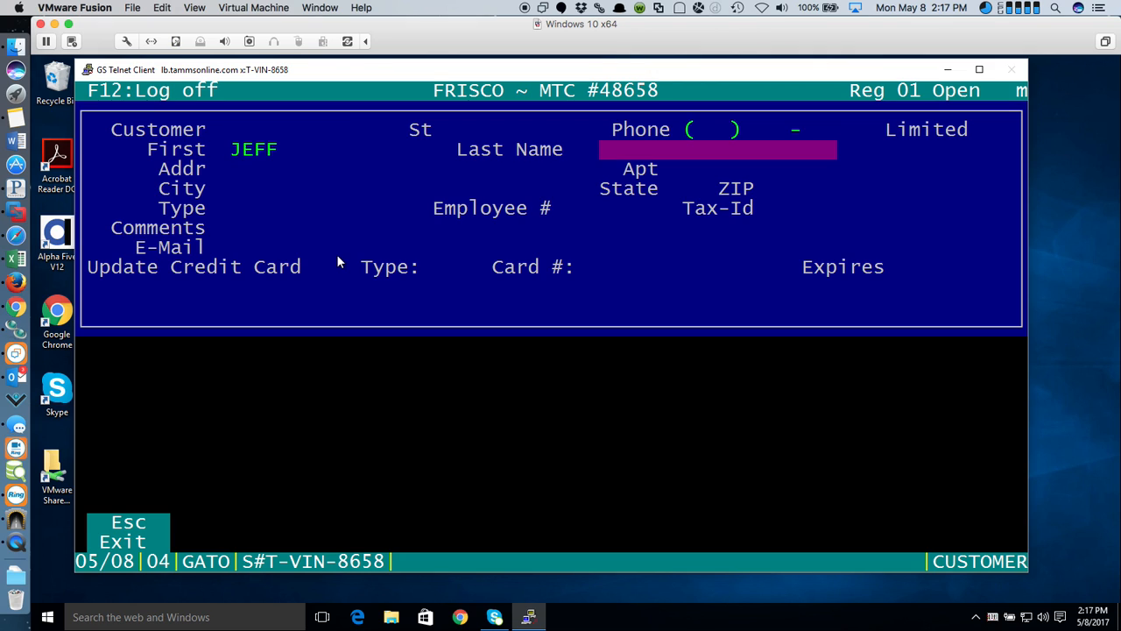
key("Return")
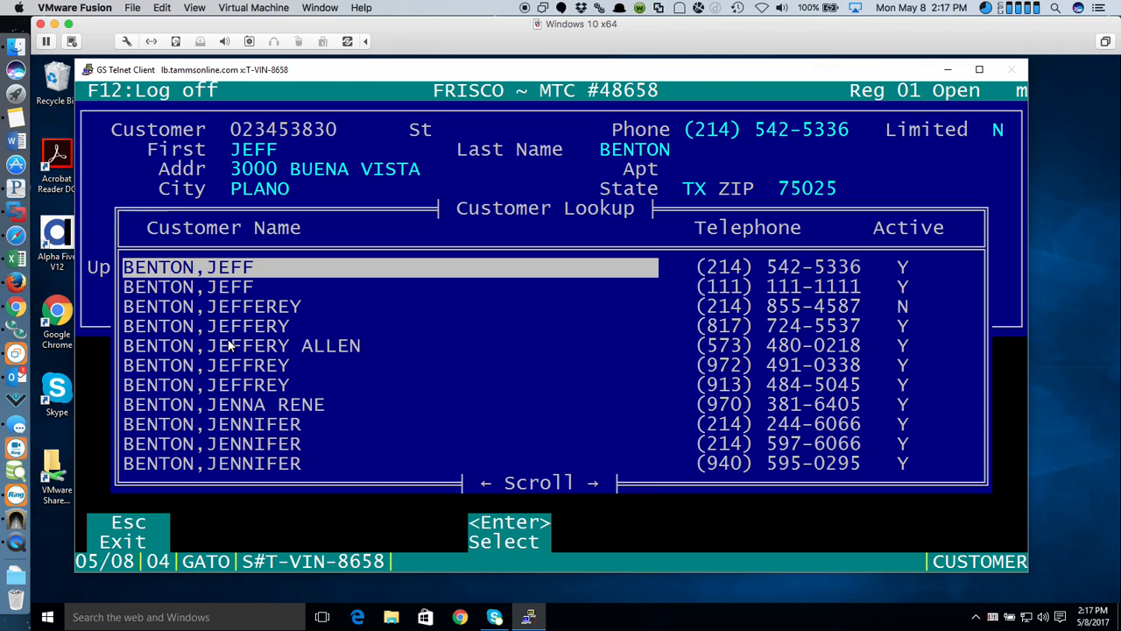
double_click(817, 364)
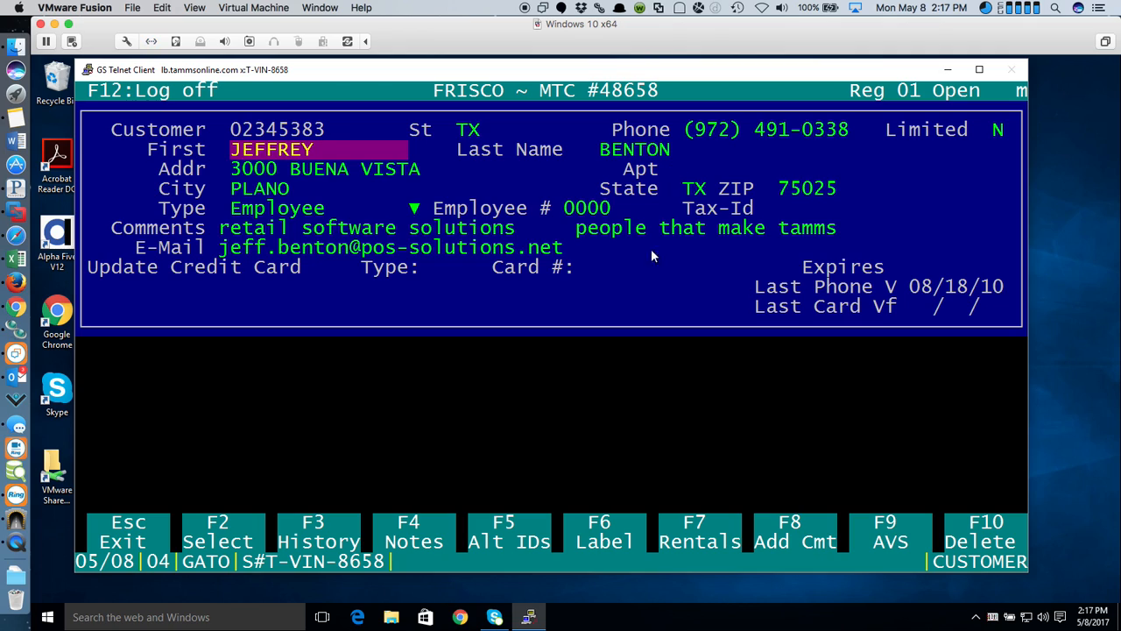
- Decline creating an alternate ID and display the customer's transaction history
left_click(518, 542)
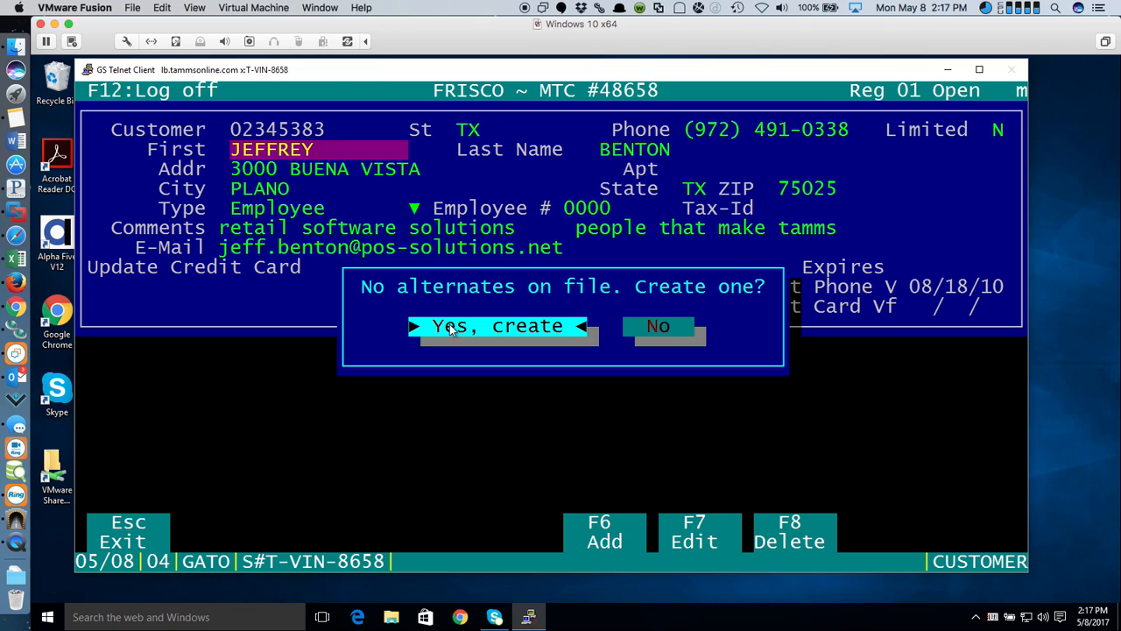
left_click(662, 327)
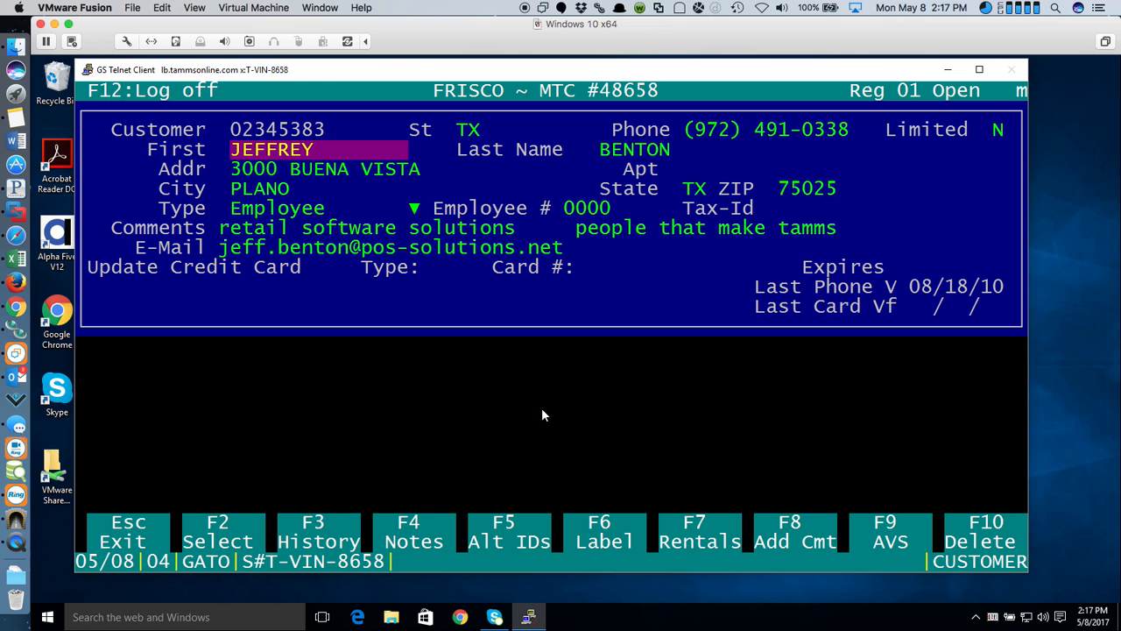
left_click(315, 529)
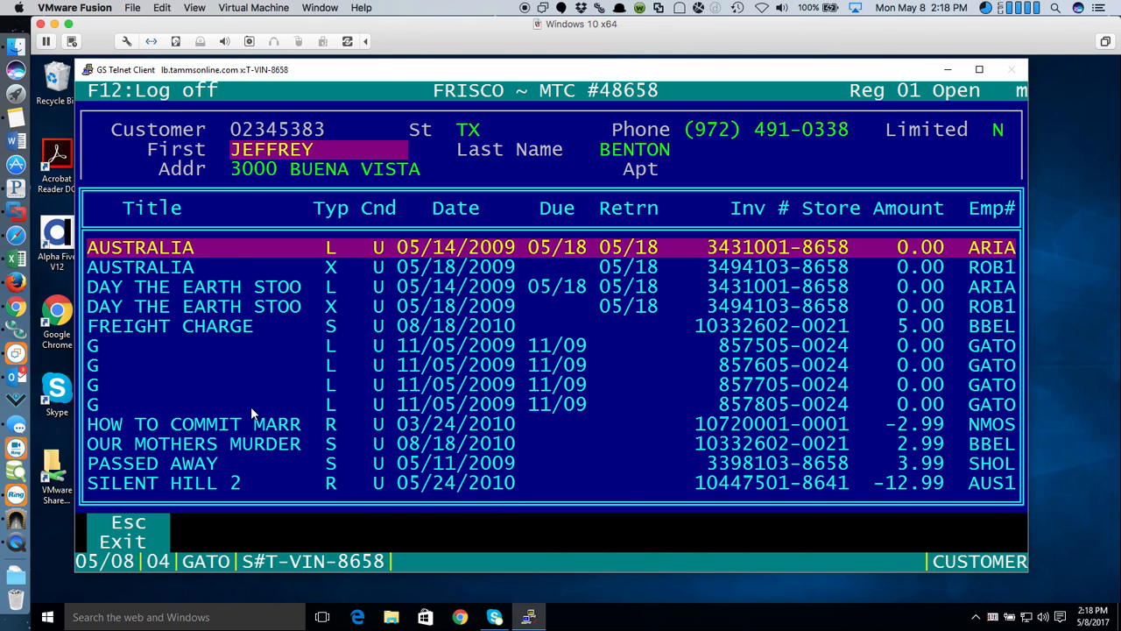
- Close the history, review the customer's notes including the Employee # note, and return to the record
key("Escape")
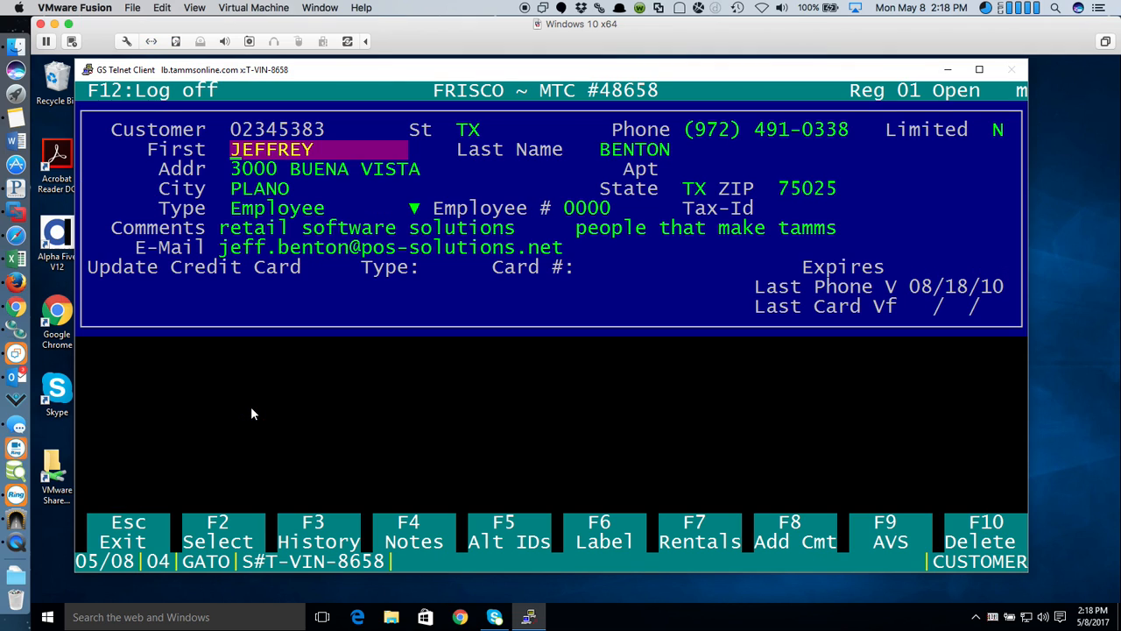
left_click(399, 526)
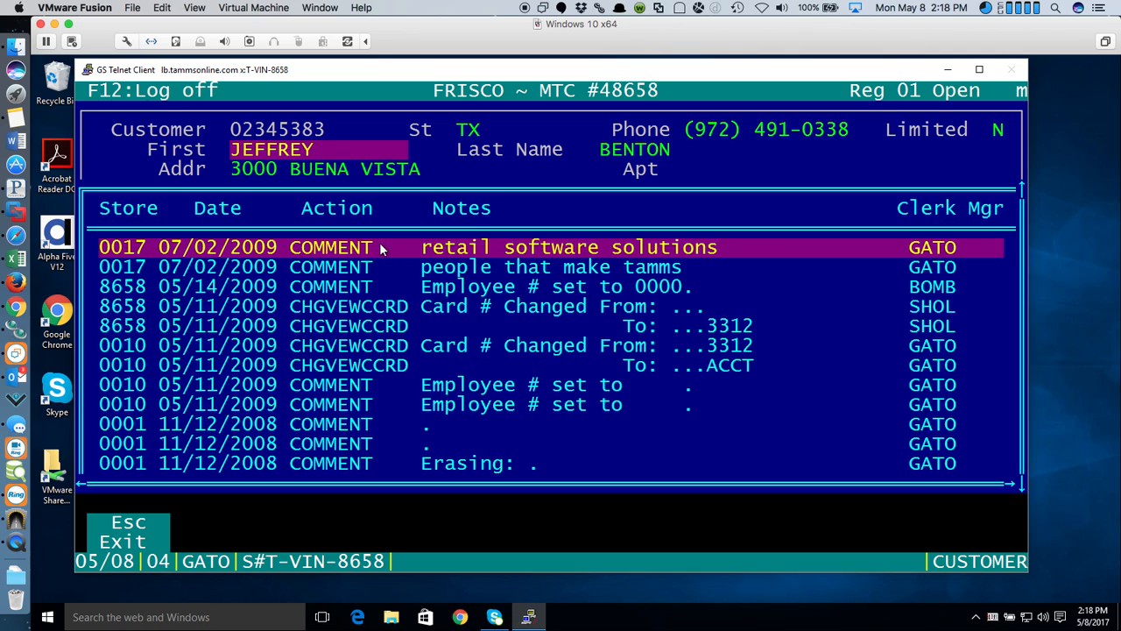
left_click(522, 292)
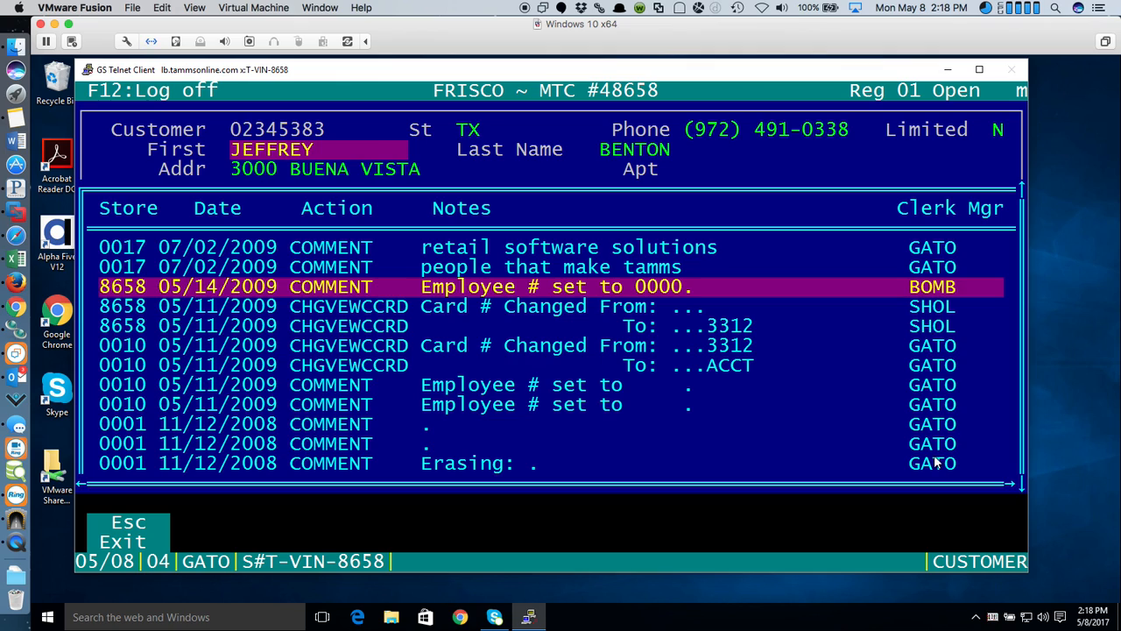
key("Escape")
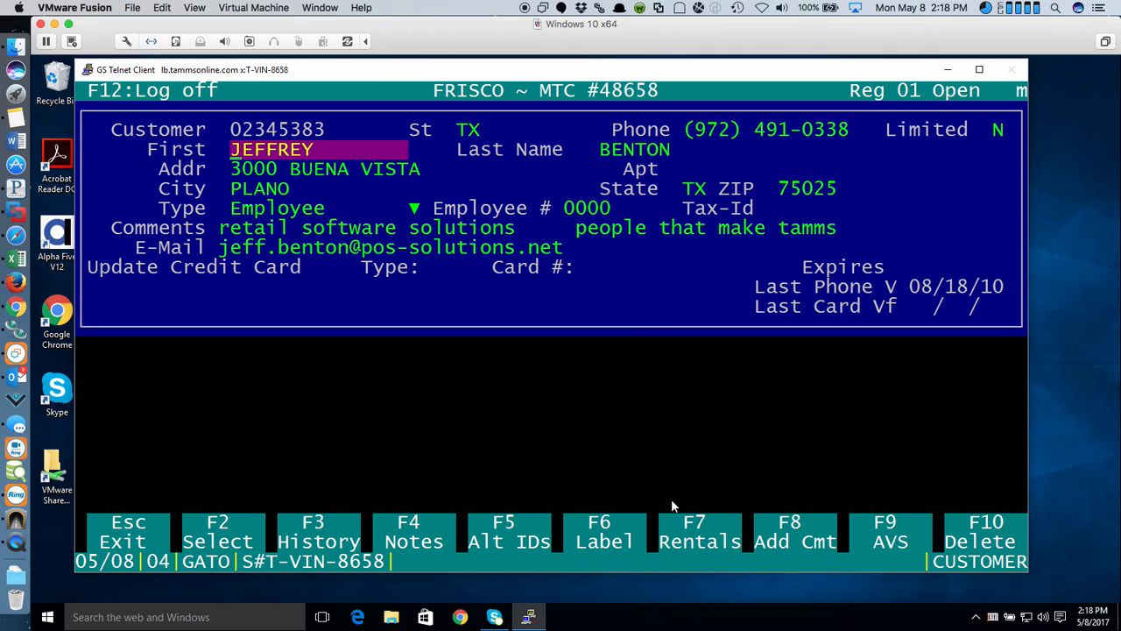
left_click(688, 543)
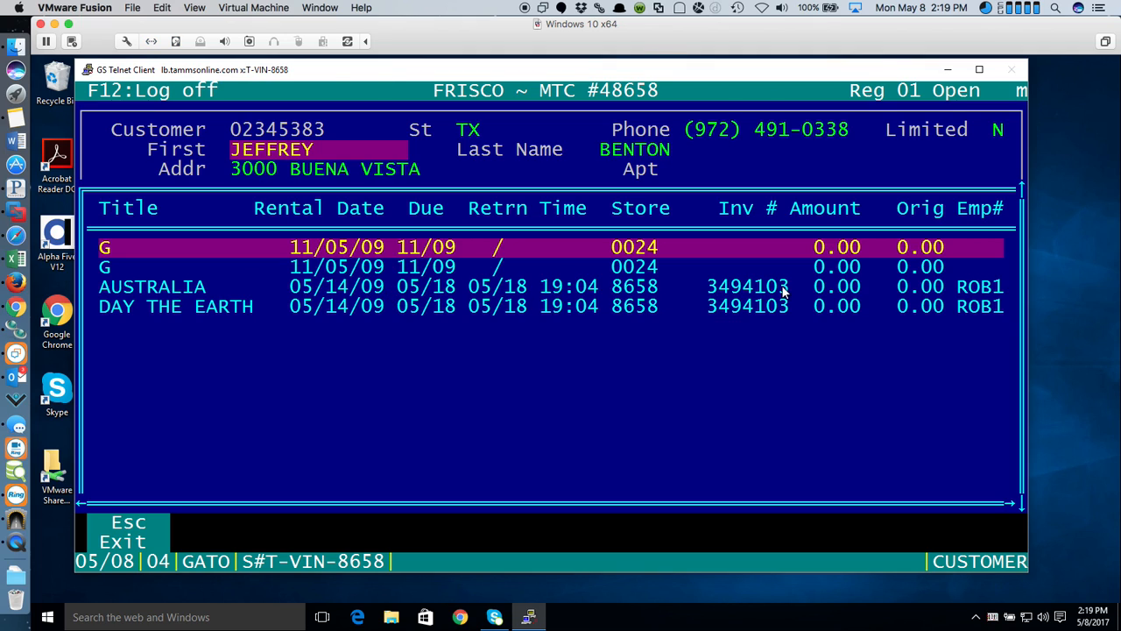
key("Escape")
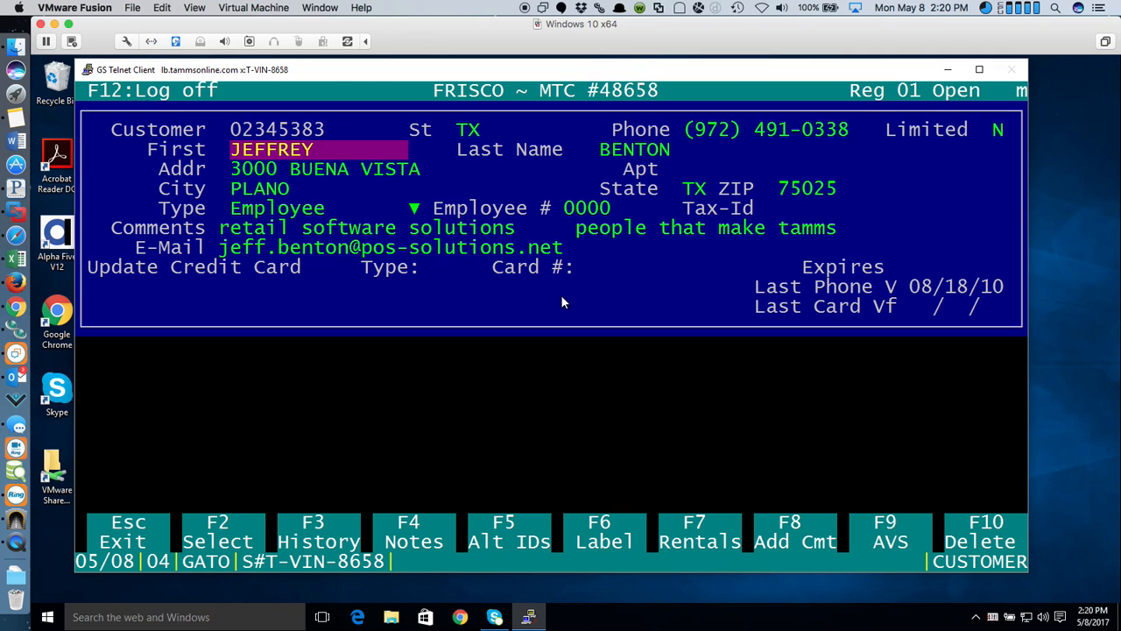
- Leave the customer record and start a new sale from Sales Screens
key("Escape")
key("Escape")
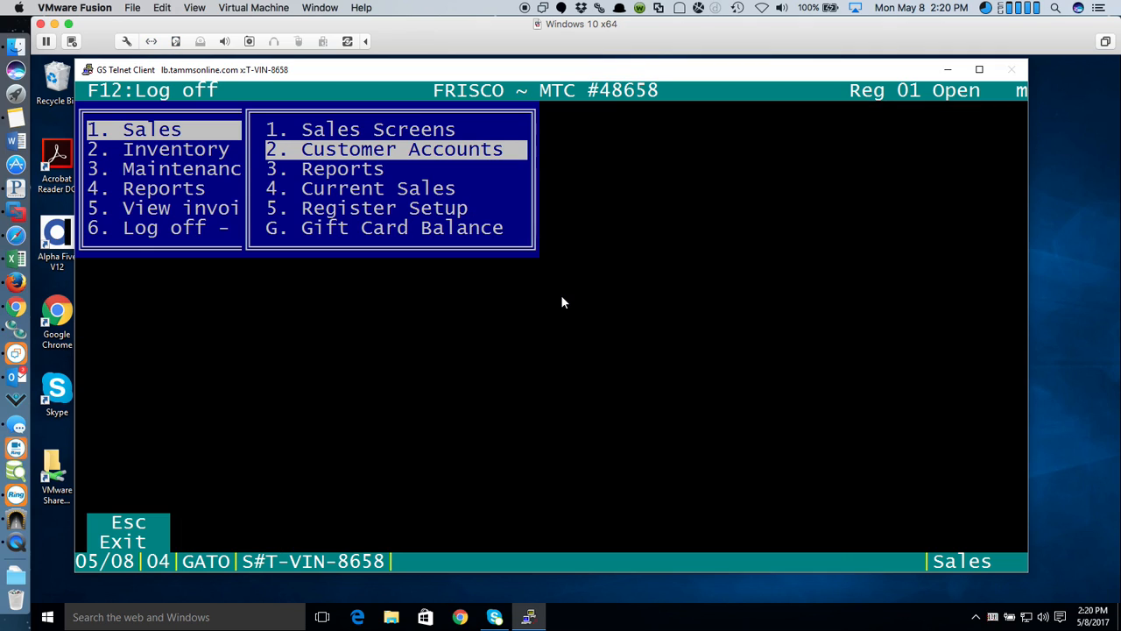
left_click(408, 131)
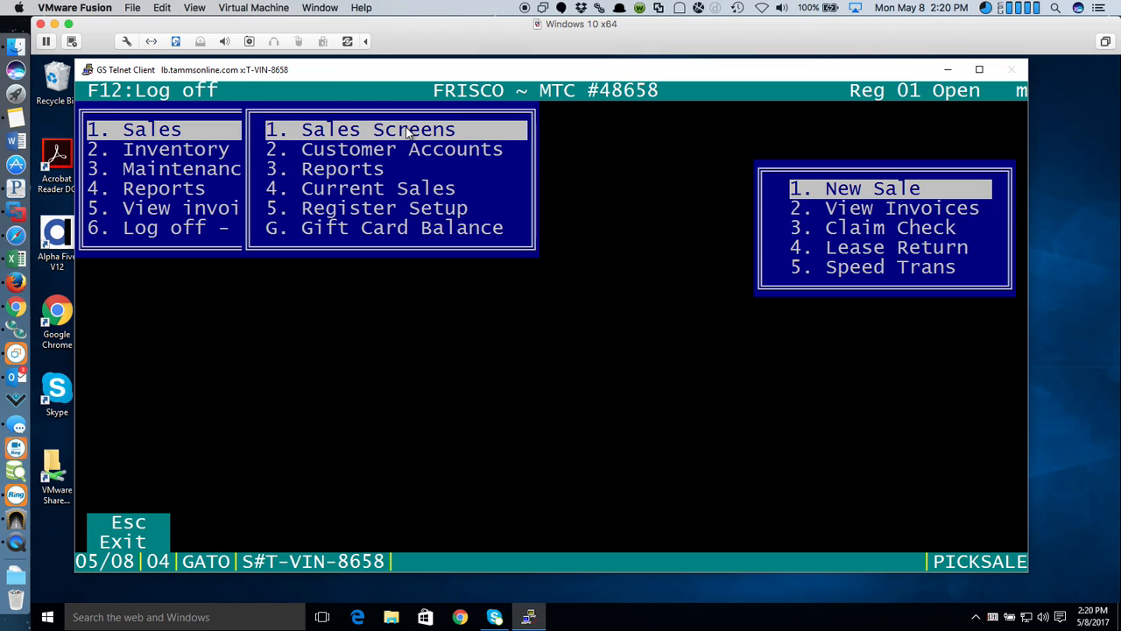
left_click(856, 190)
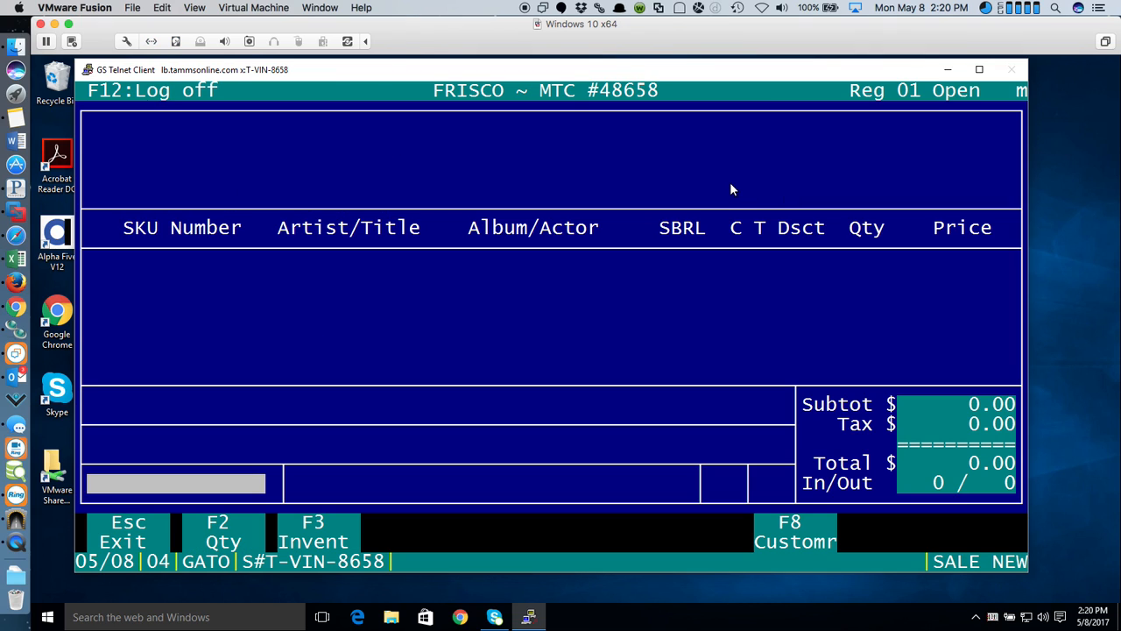
- Search Artist/Title for XXX and add the XXX (BR) Diesel, Vin DVD at 7.99
key("Return")
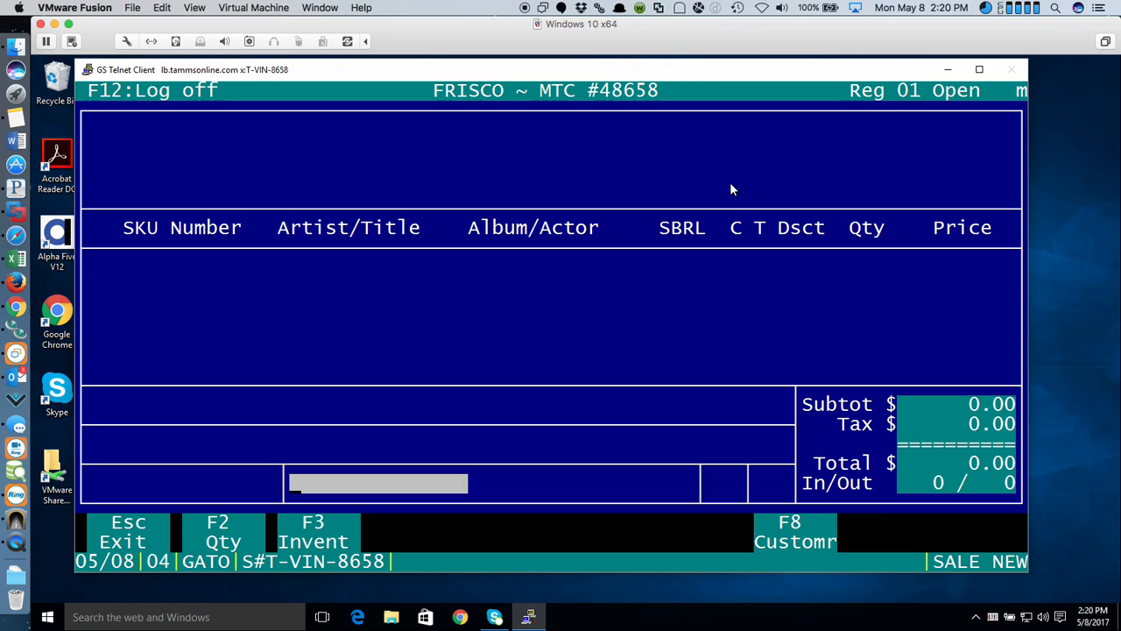
type("XXX")
key("Return")
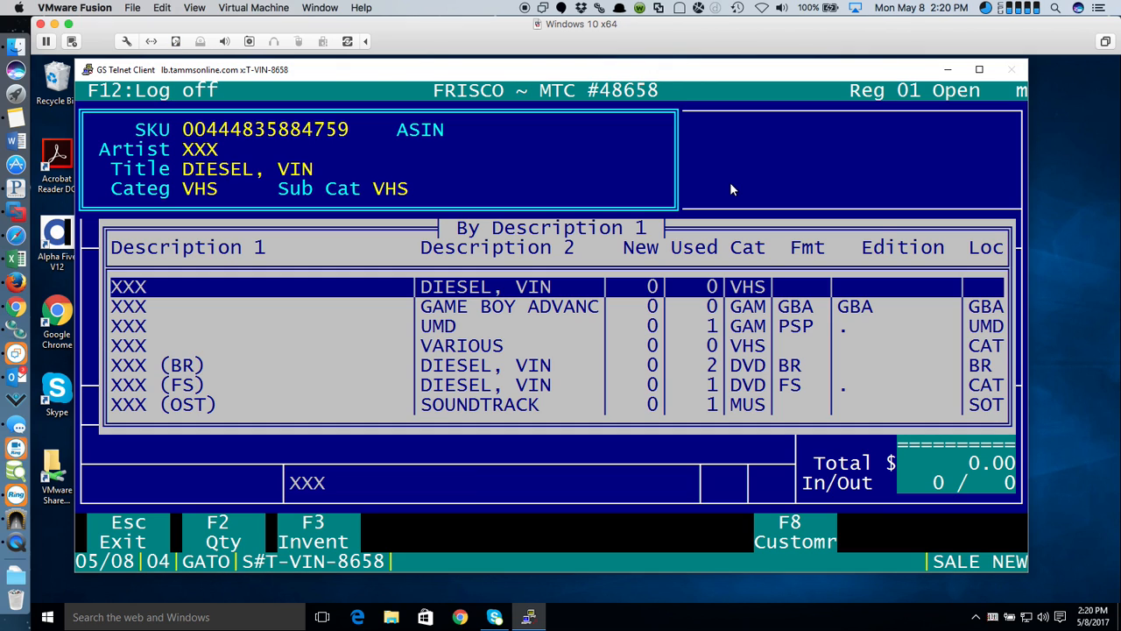
key("Down")
key("Down")
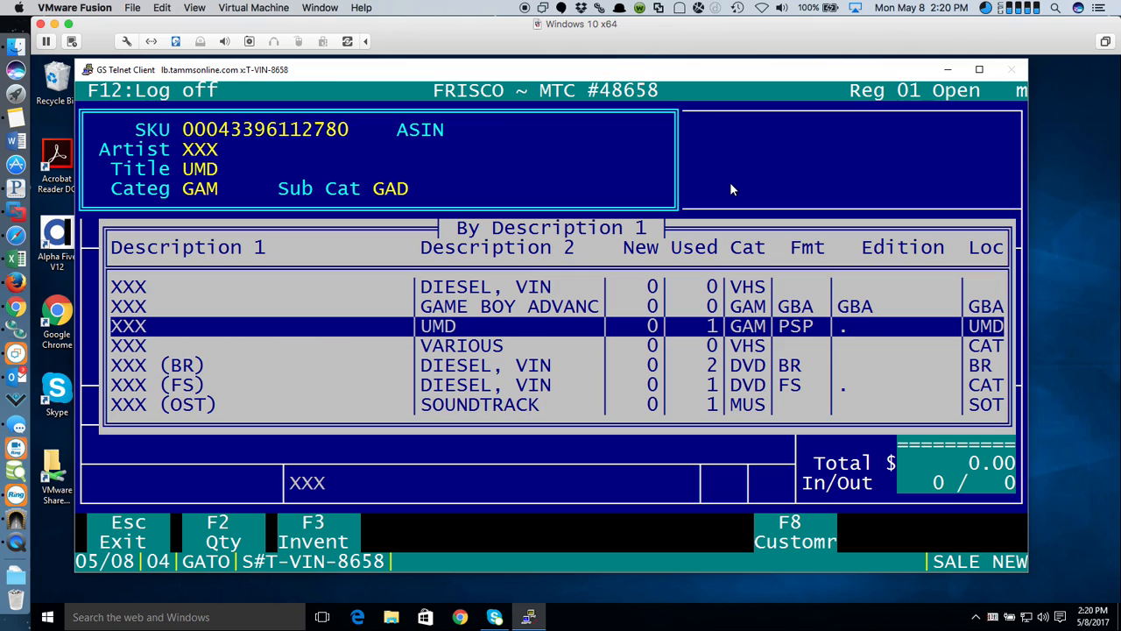
key("Down")
key("Down")
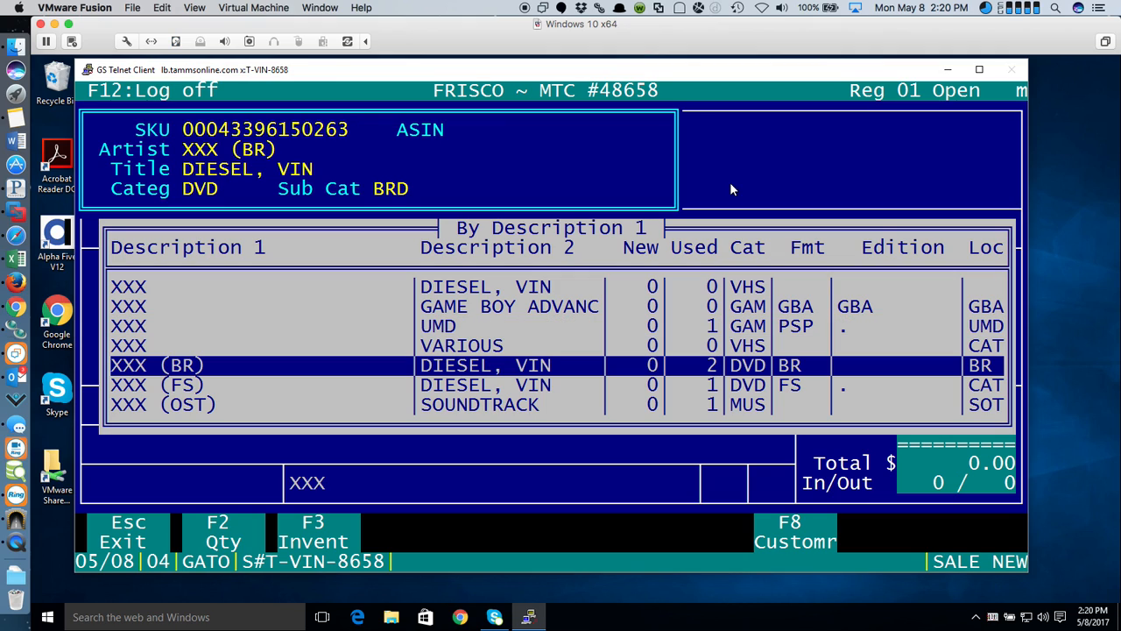
key("Return")
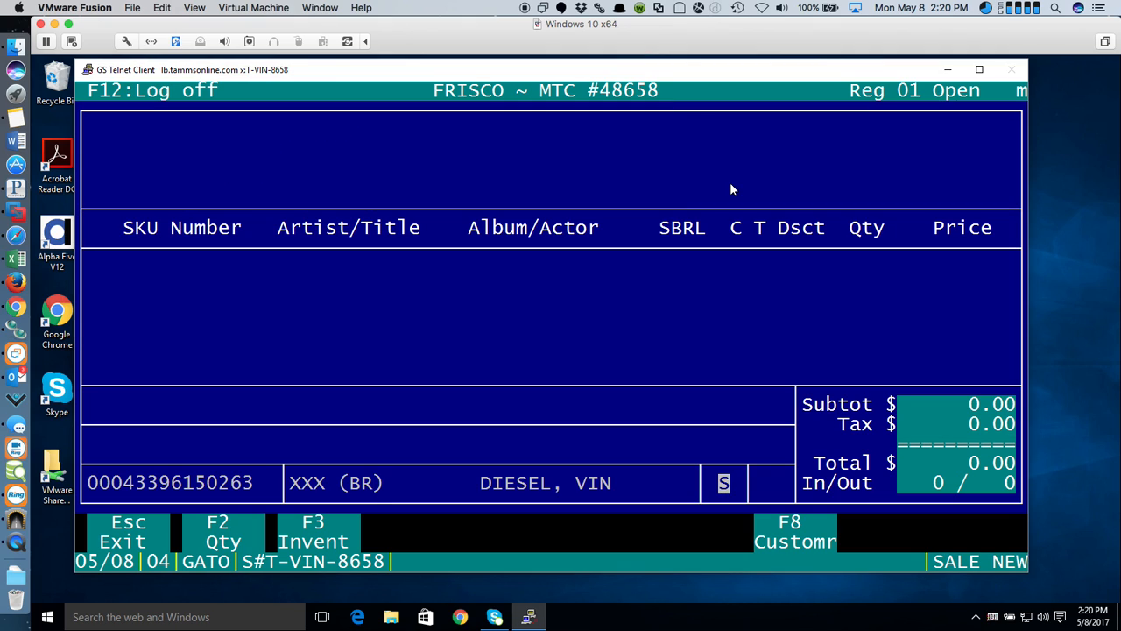
key("Return")
key("Return")
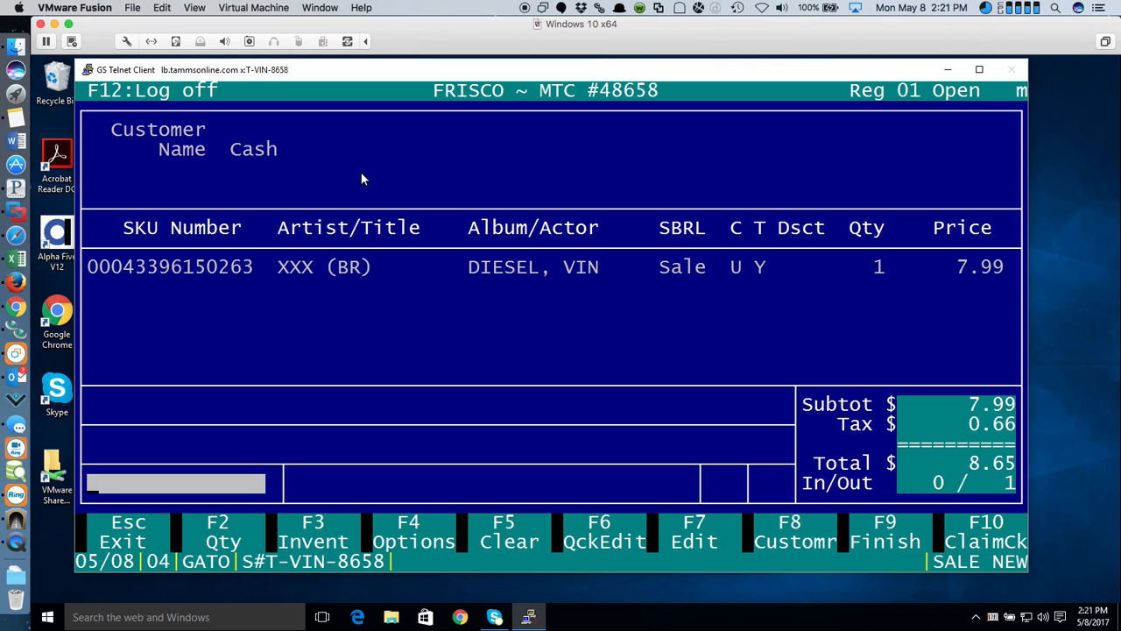
left_click(793, 543)
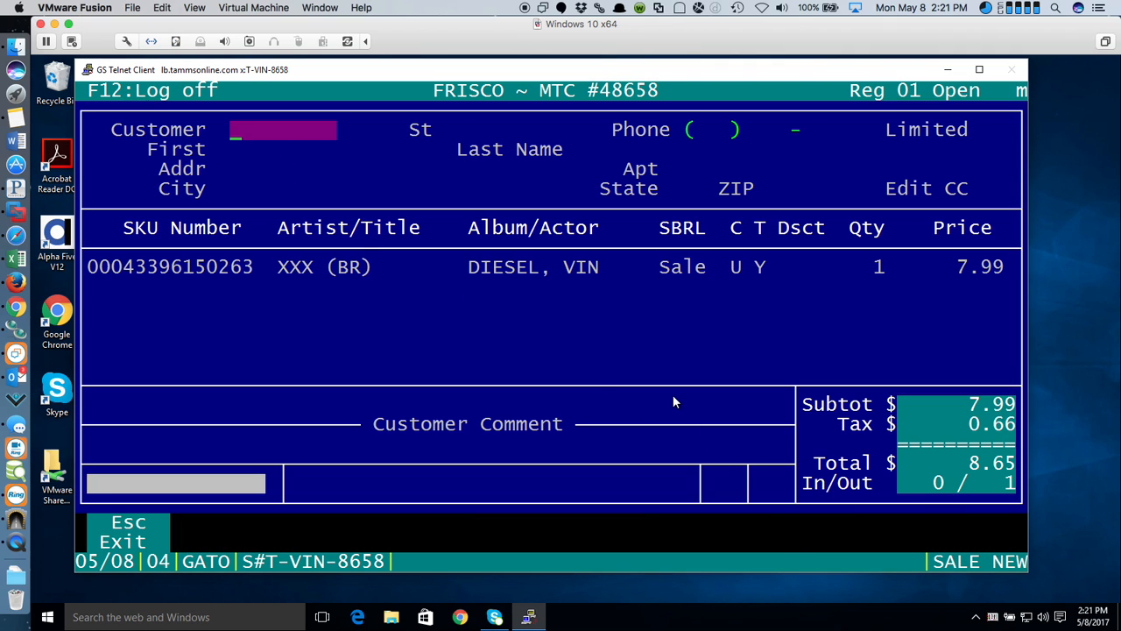
type("TAMMS")
key("Return")
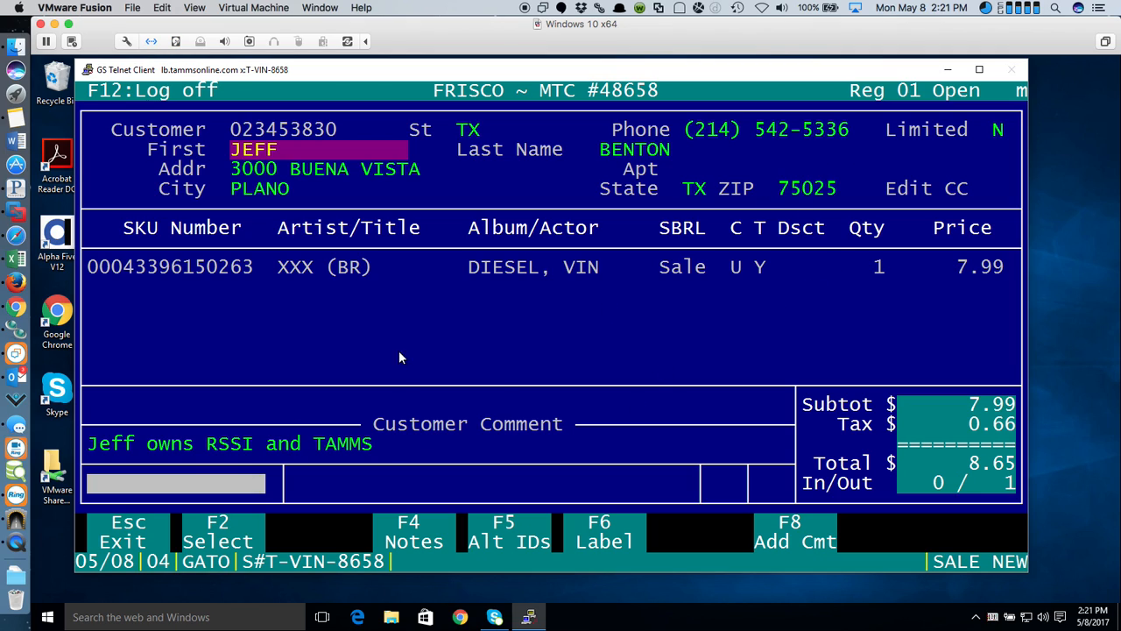
left_click(235, 531)
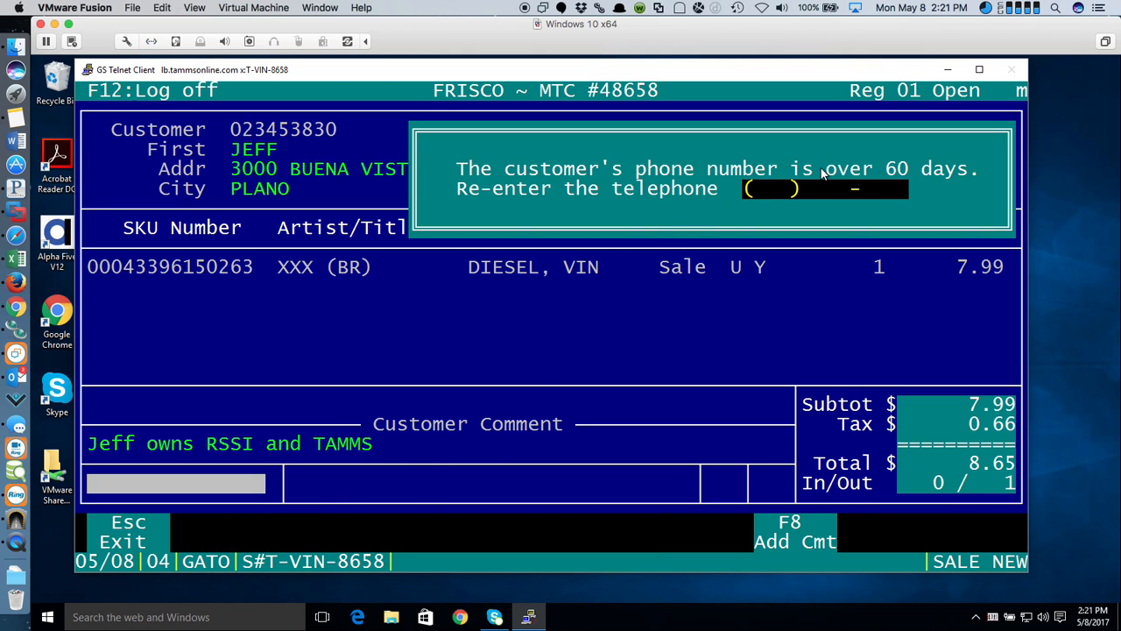
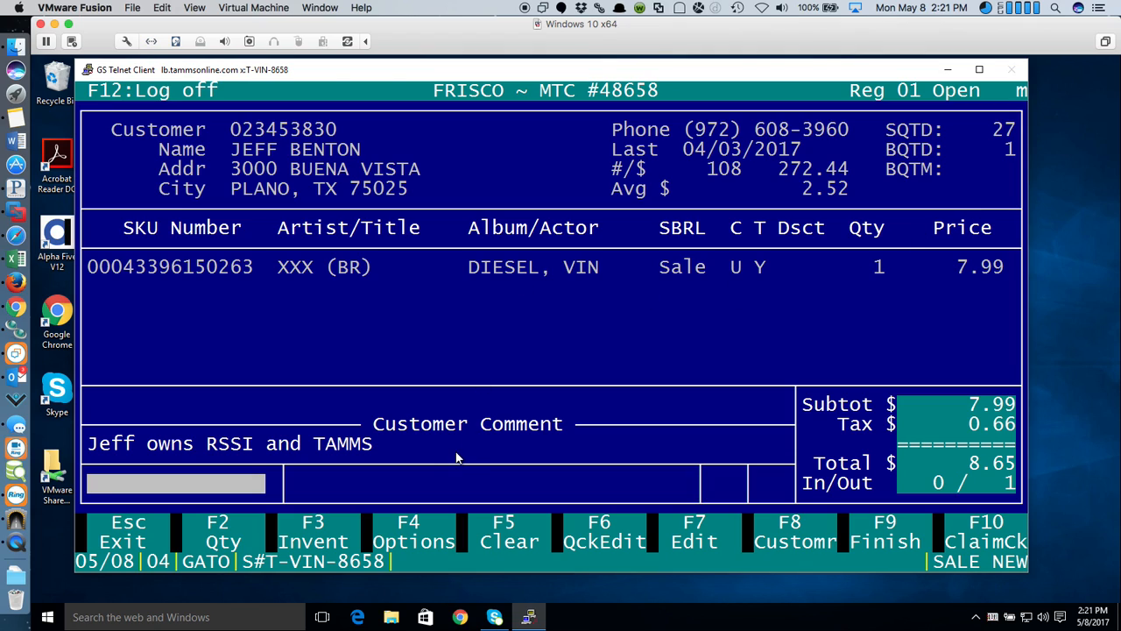
- Apply a 10% Order Discount, dropping the DVD to 7.19 and the total to 7.78
left_click(412, 537)
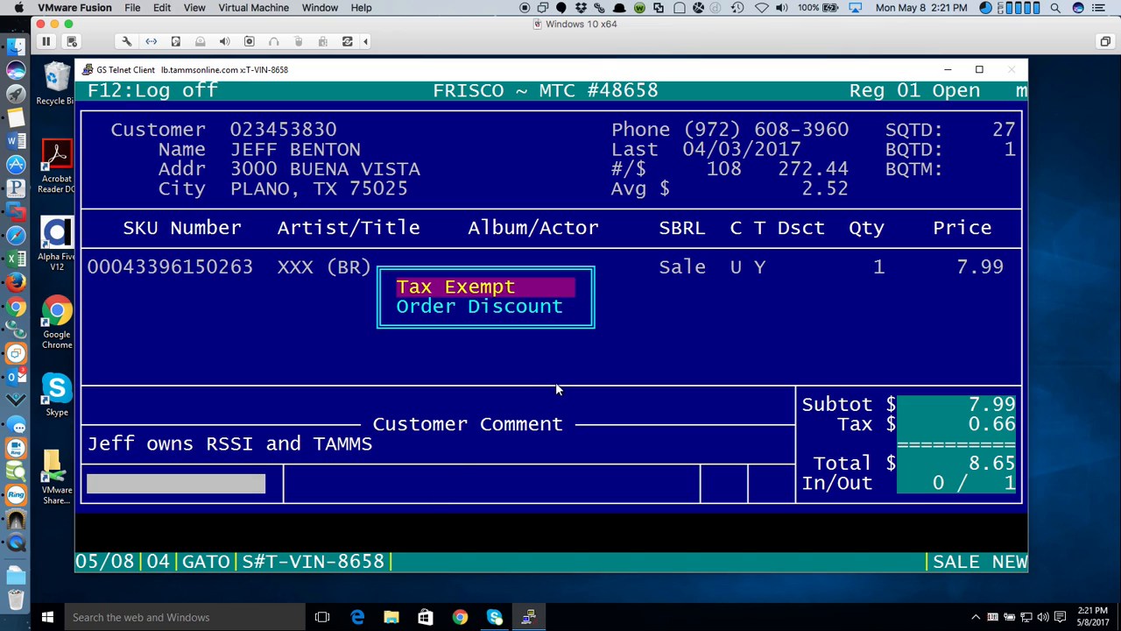
left_click(491, 310)
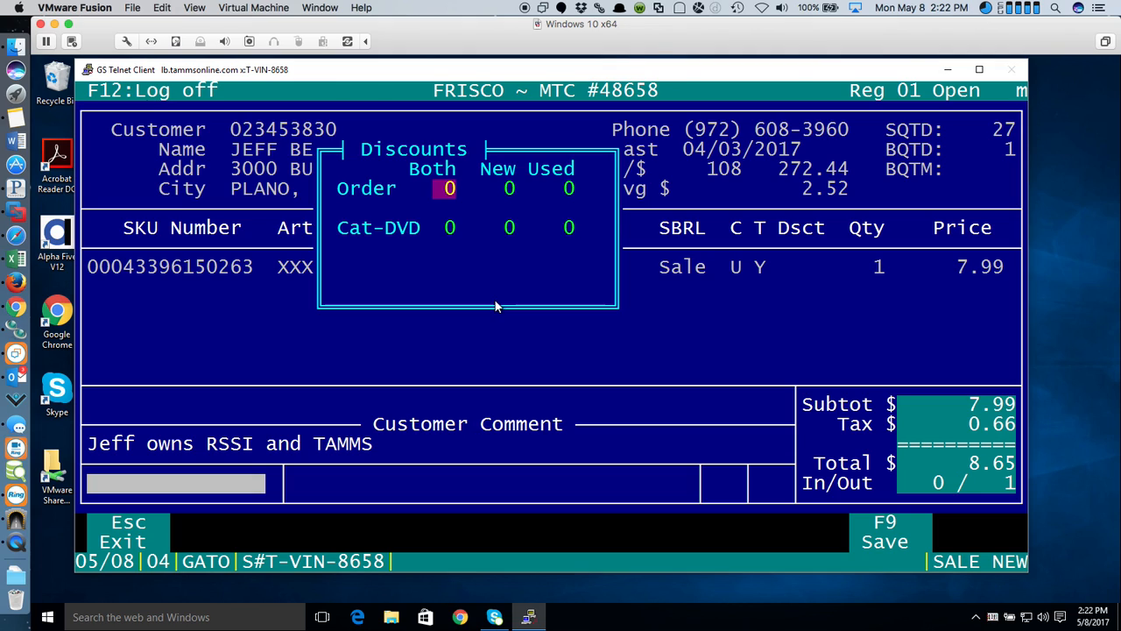
type("10")
key("Return")
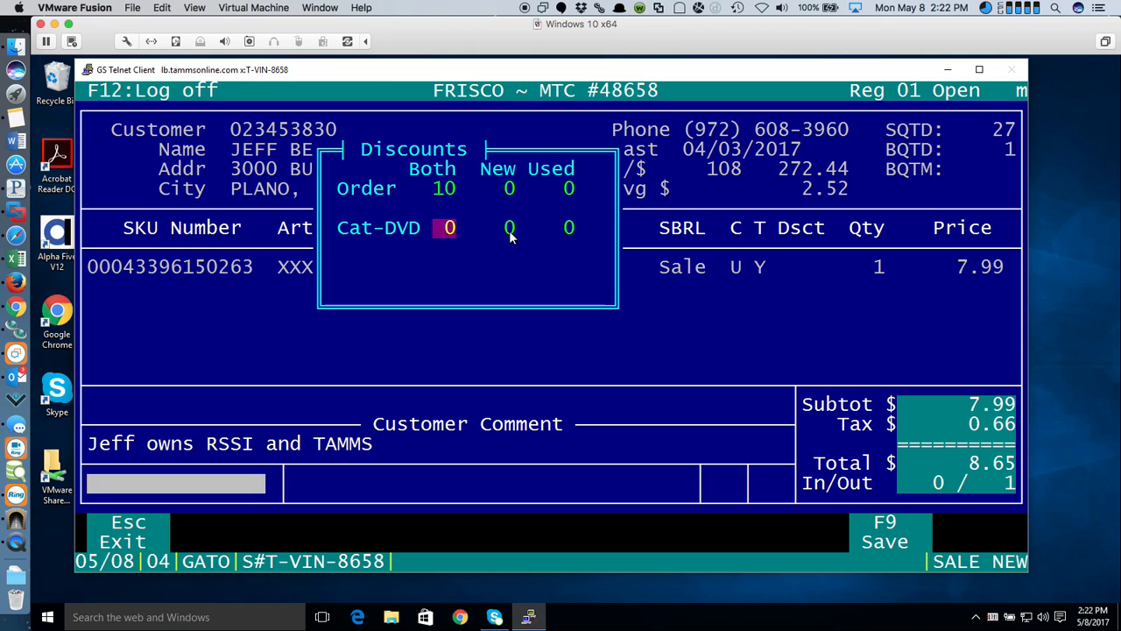
key("Return")
key("Return")
key("Return")
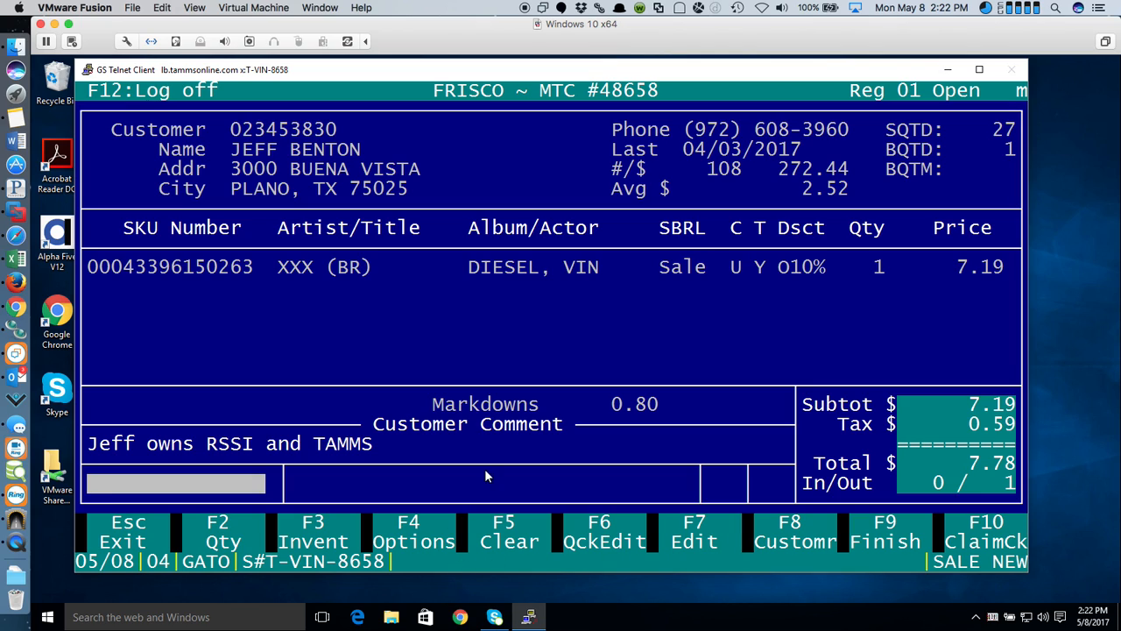
- Change the DVD line's price to 6.00, so it sells at 5.40 and the total becomes 5.85
left_click(678, 534)
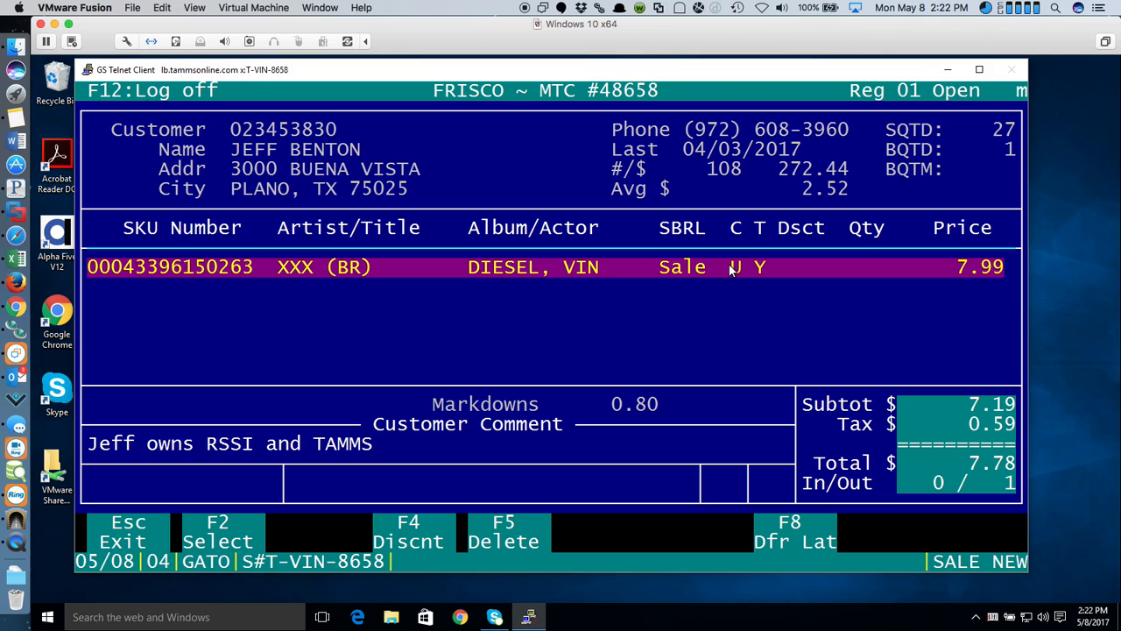
key("Return")
key("Return")
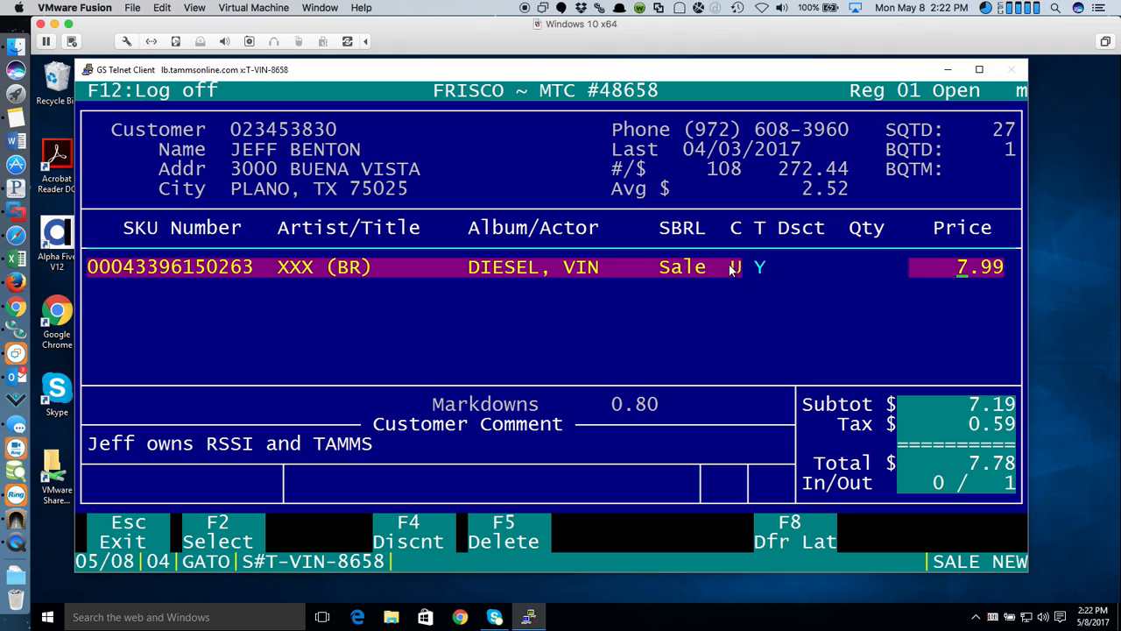
type("6.00")
key("Return")
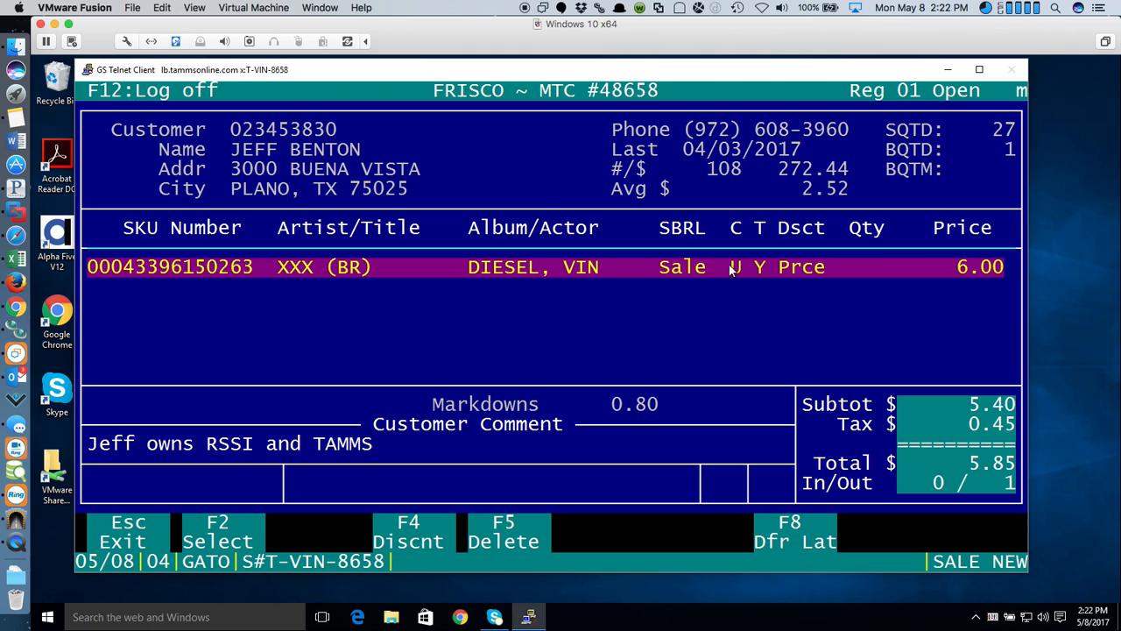
key("Escape")
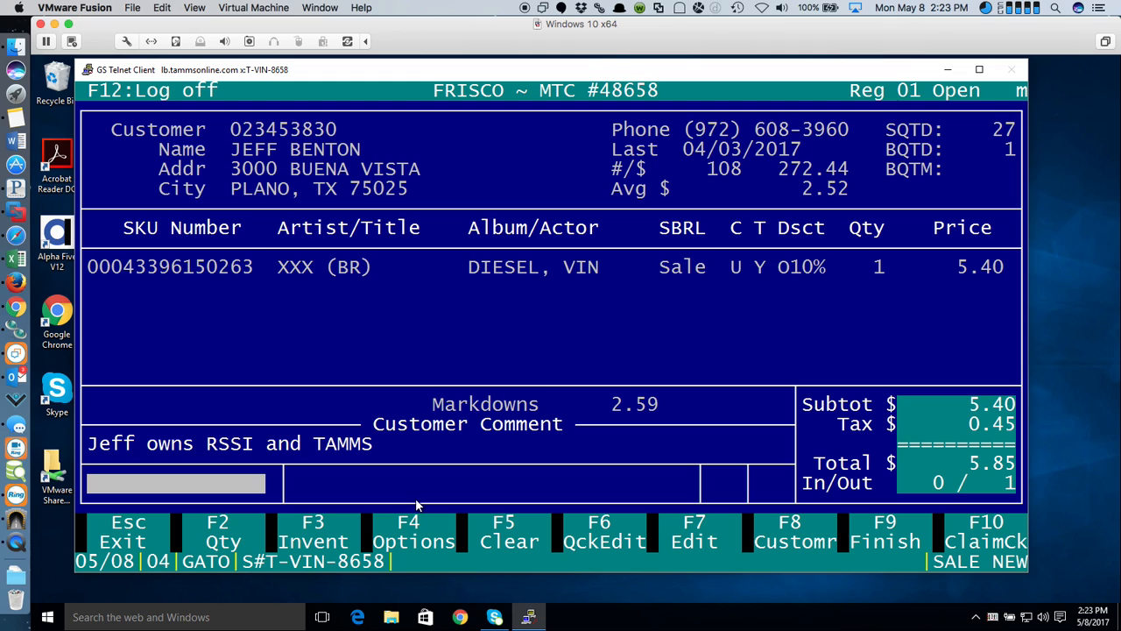
left_click(317, 536)
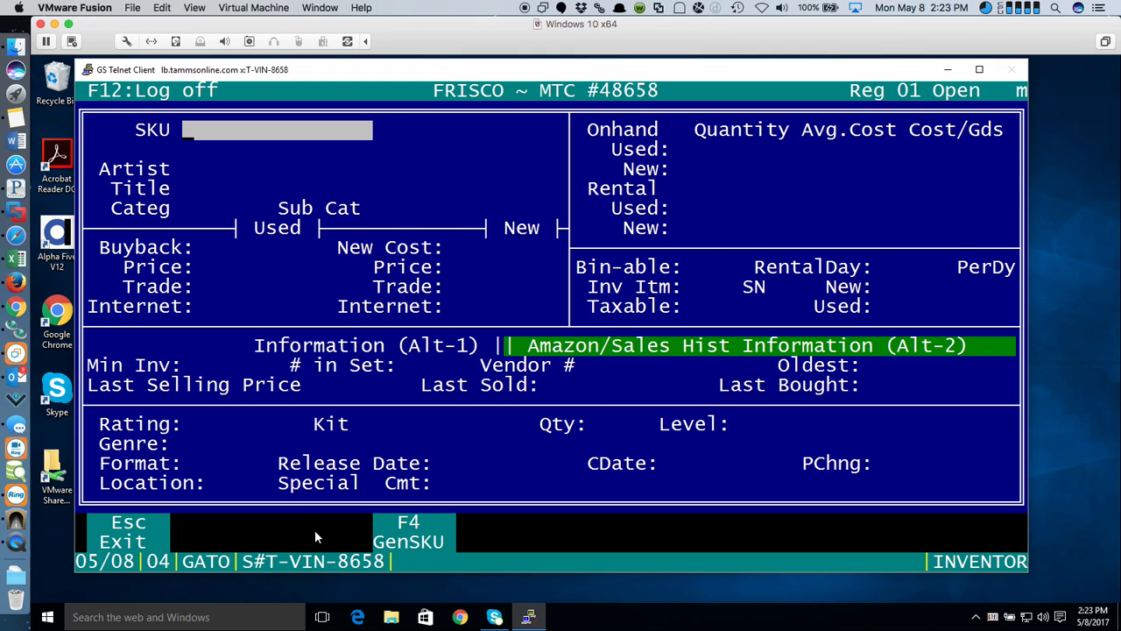
left_click(139, 530)
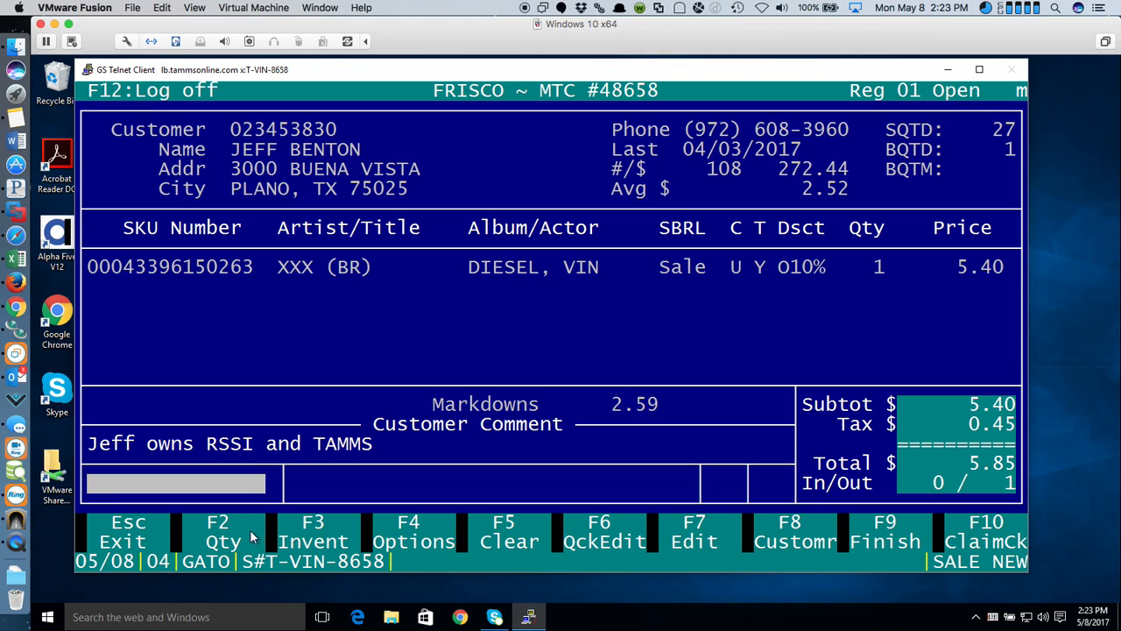
left_click(221, 532)
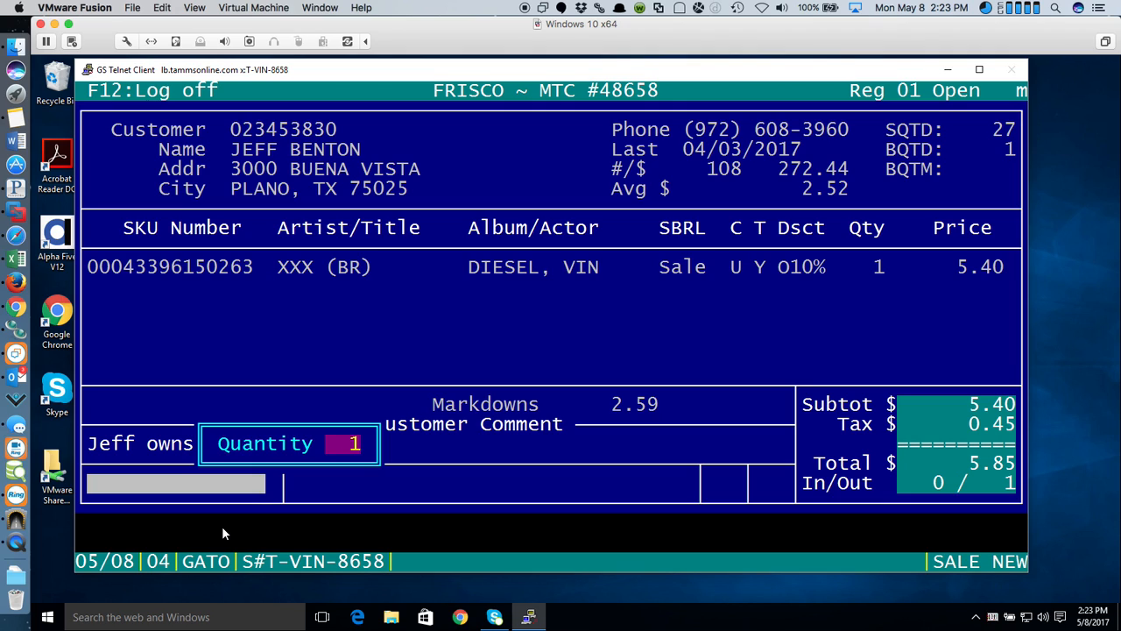
key("Return")
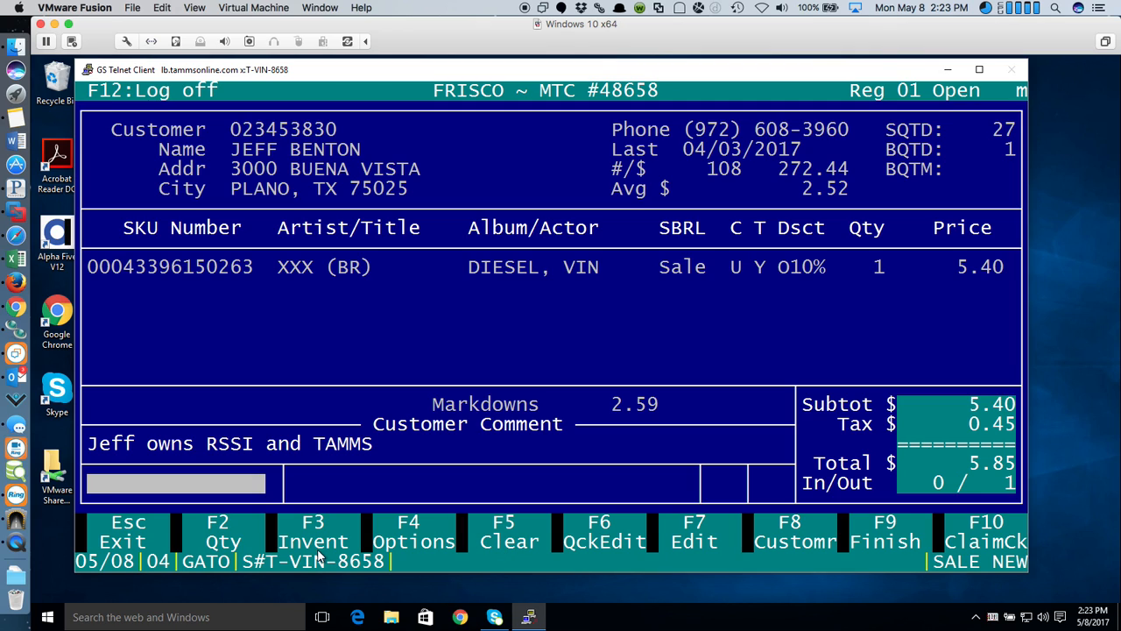
- Set the sale aside, reopen pending sale A, and bring up payment entry with 6.50 due
left_click(149, 528)
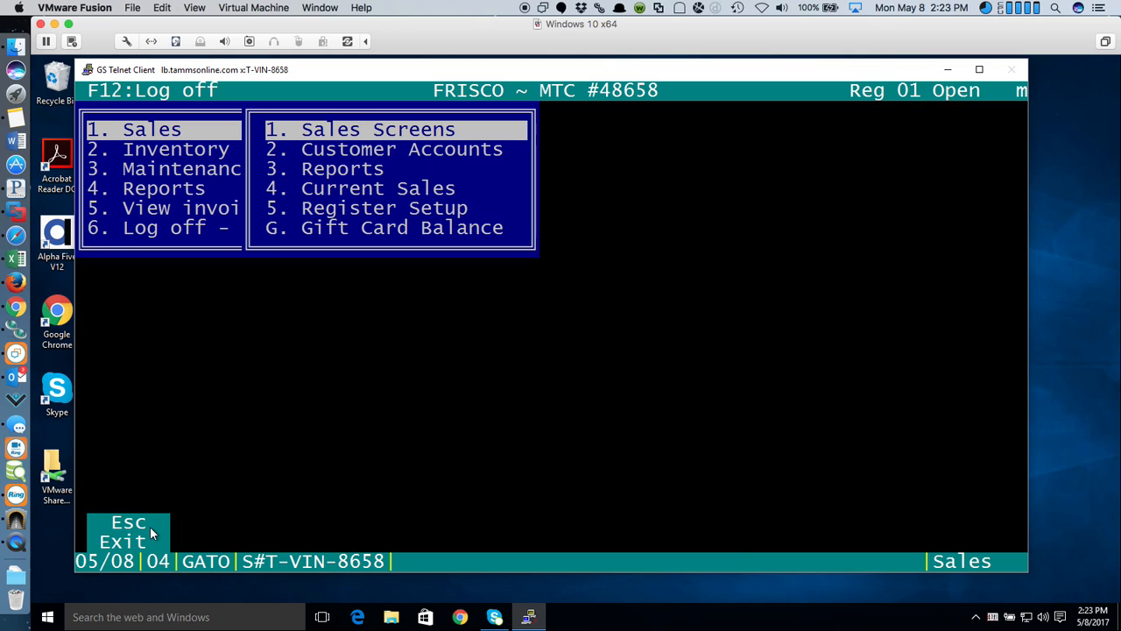
left_click(470, 133)
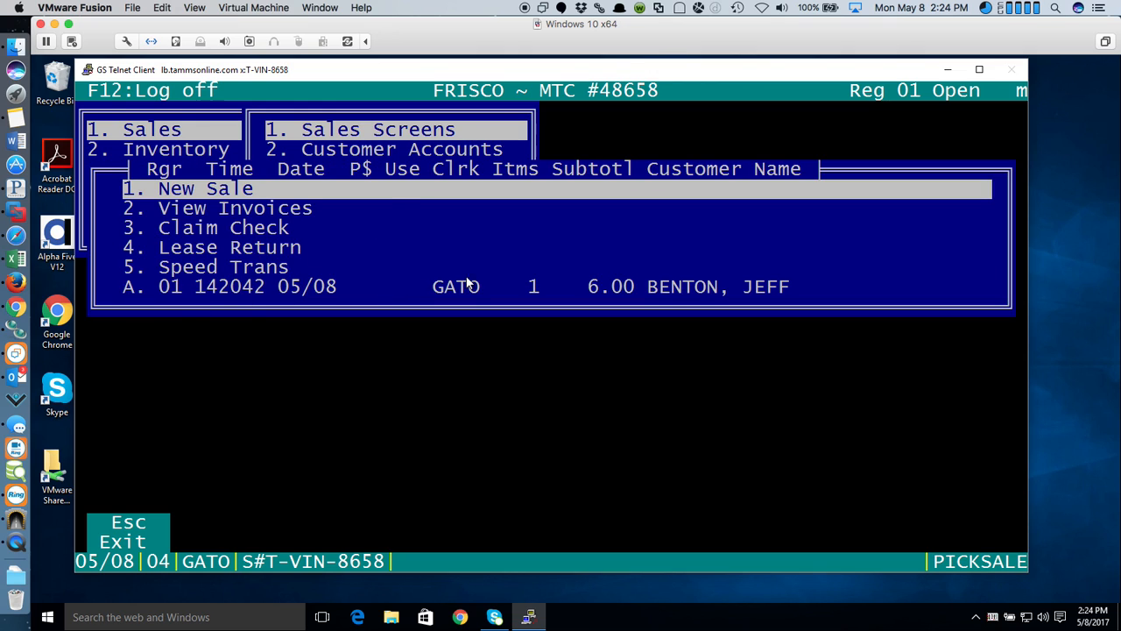
left_click(273, 287)
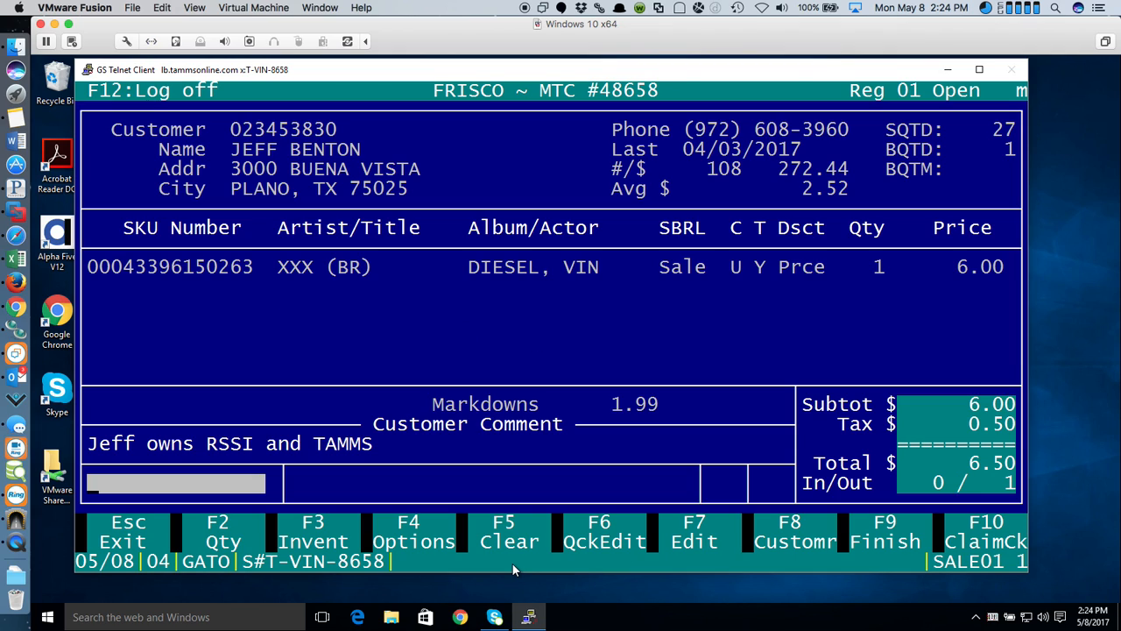
left_click(882, 541)
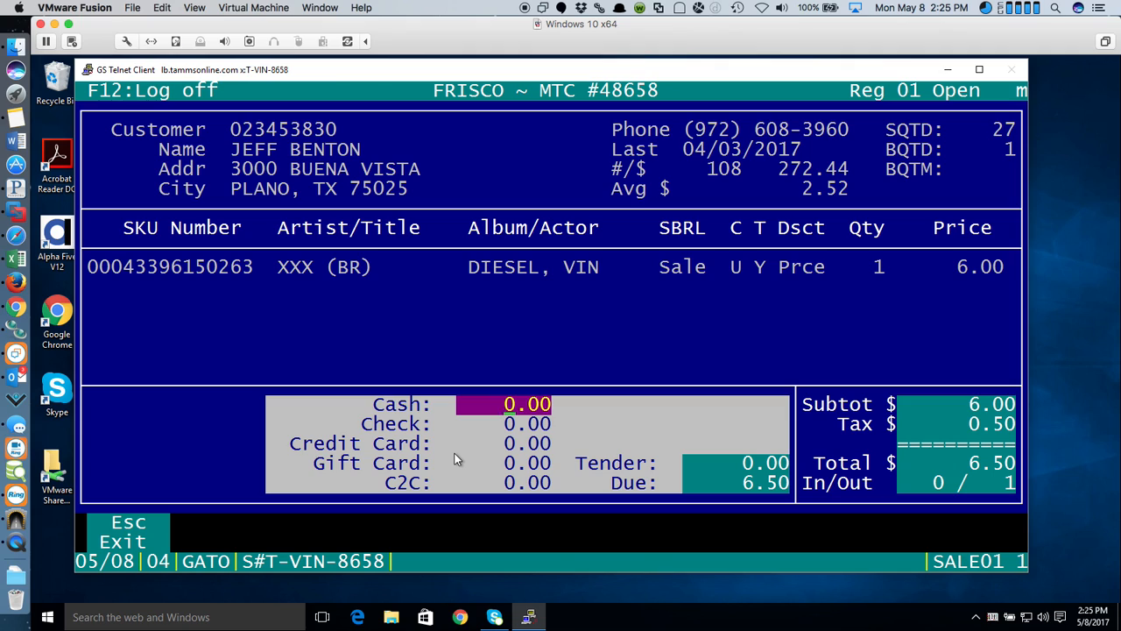
- Back out of payment entry and clear the current transaction, confirming the delete
key("Escape")
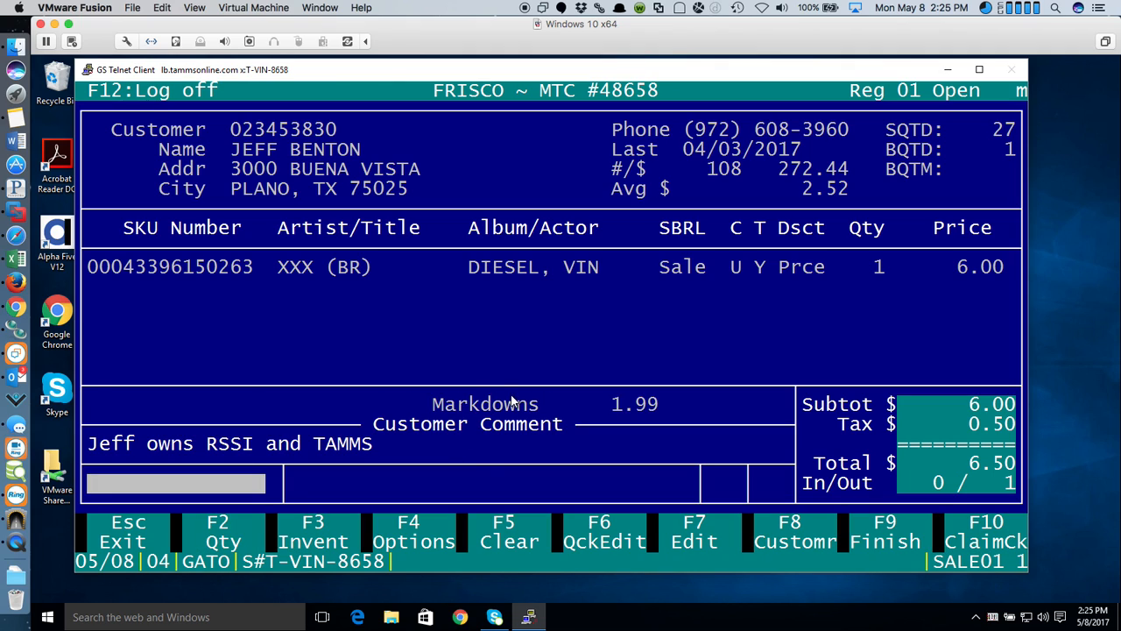
left_click(510, 542)
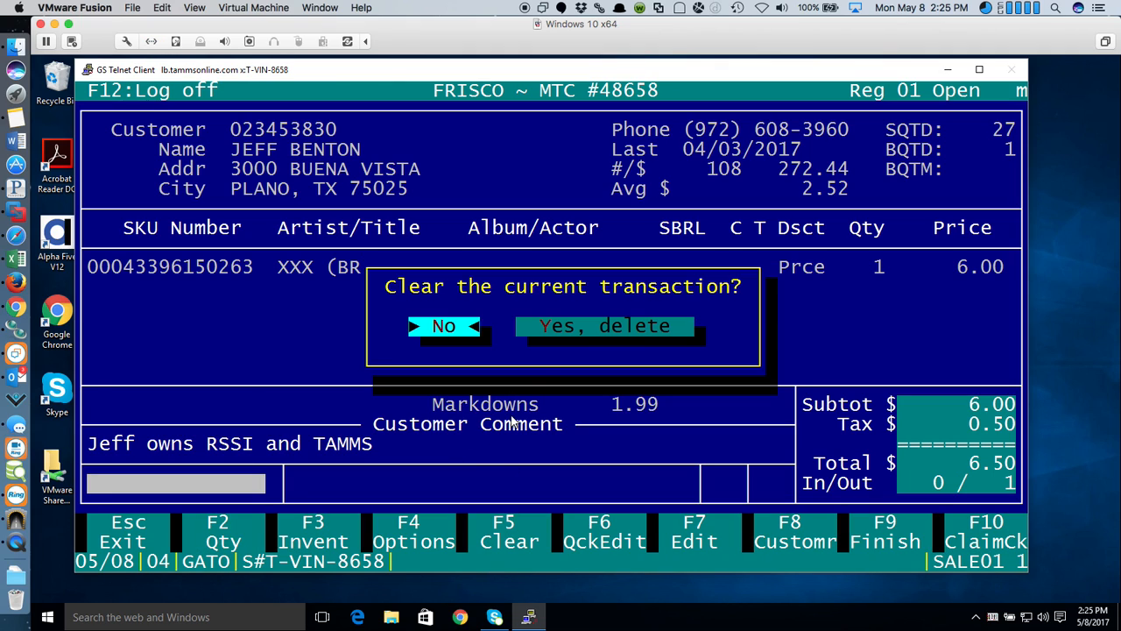
left_click(621, 325)
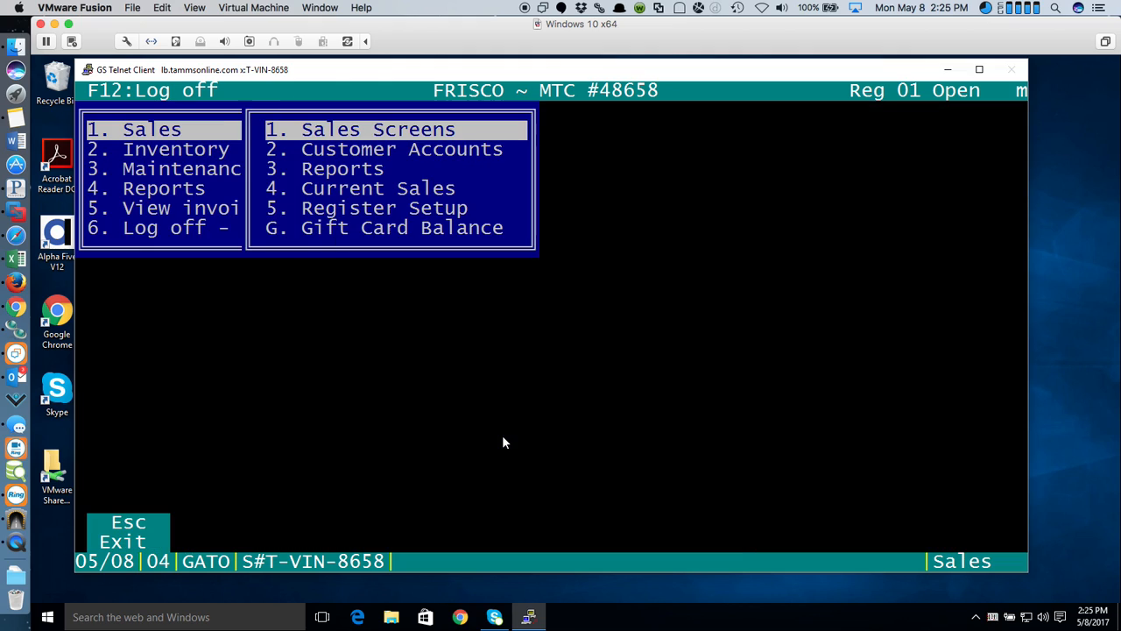
- Check the pending sales list and open a fresh, empty new sale
key("Return")
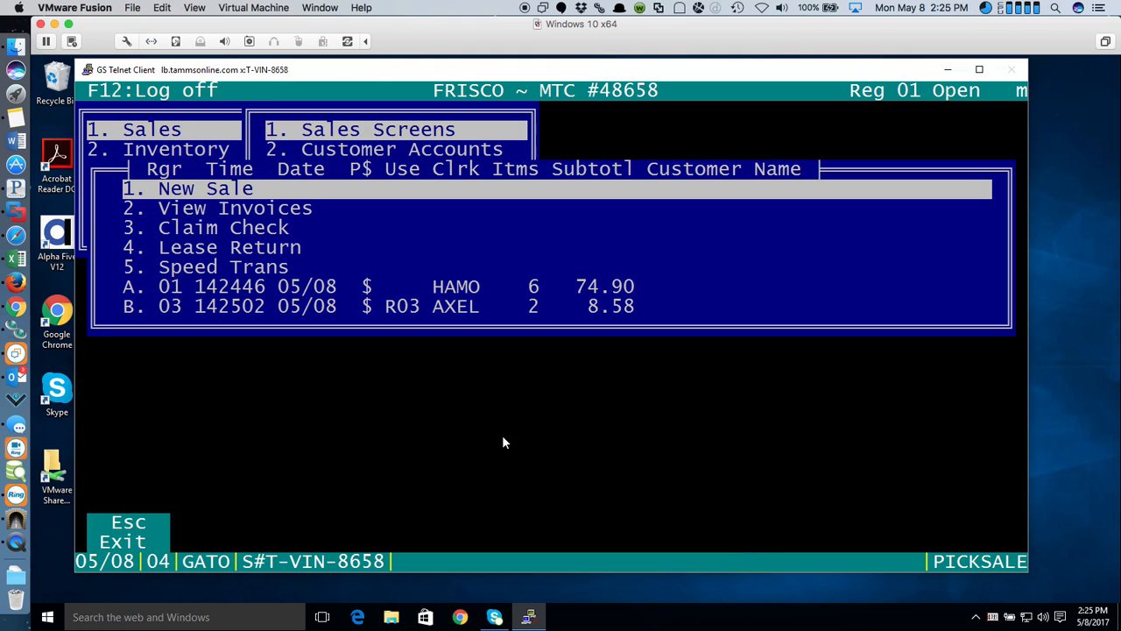
key("Return")
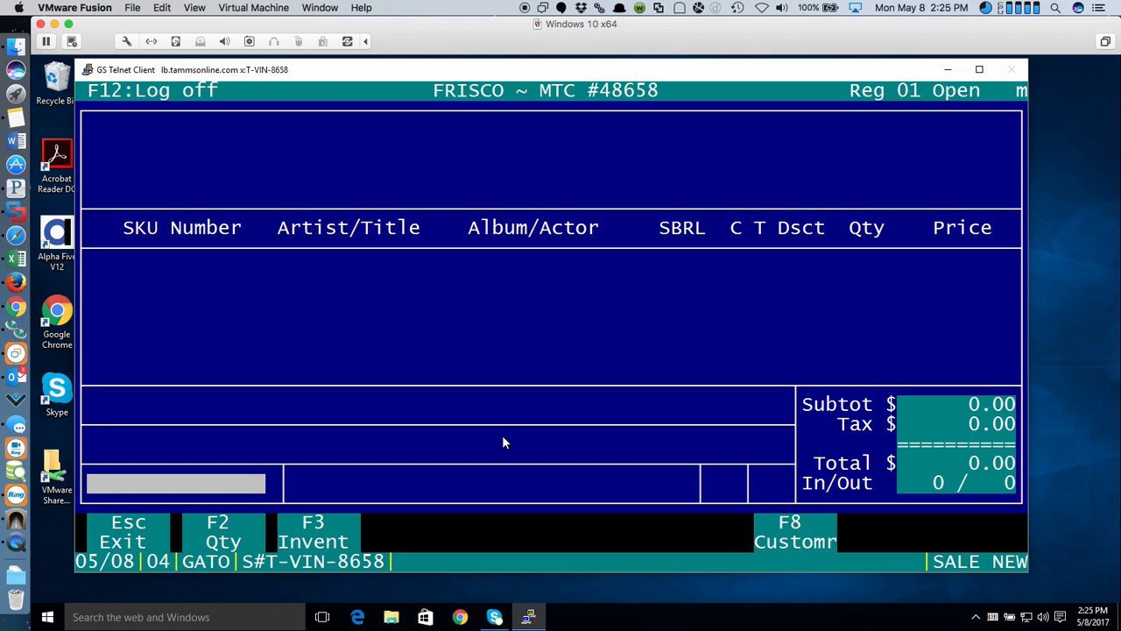
key("Escape")
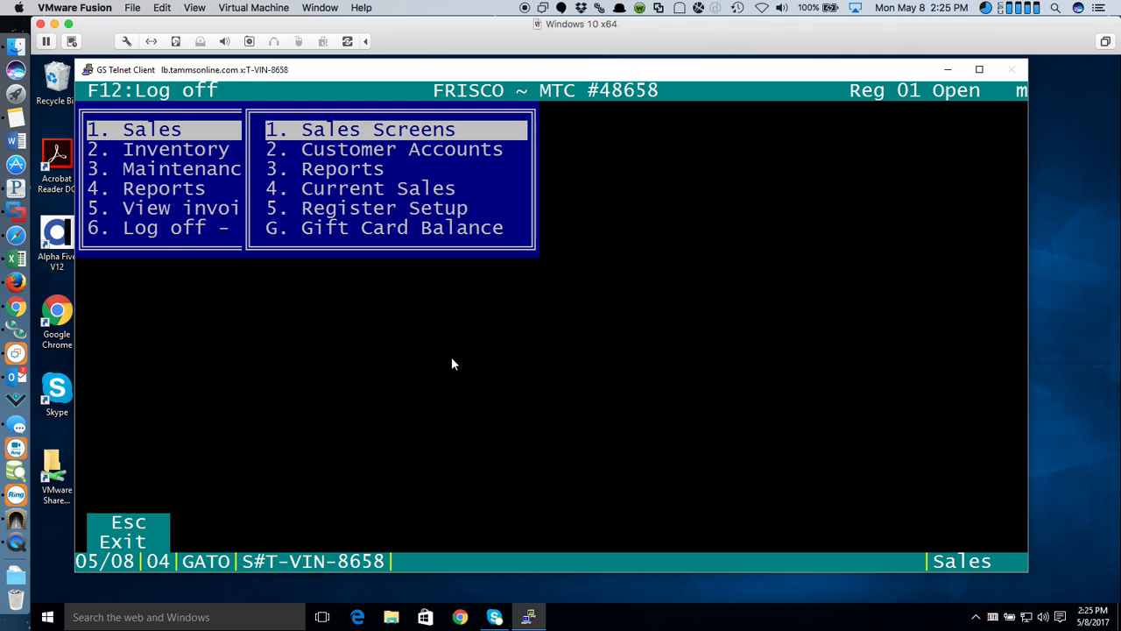
key("Return")
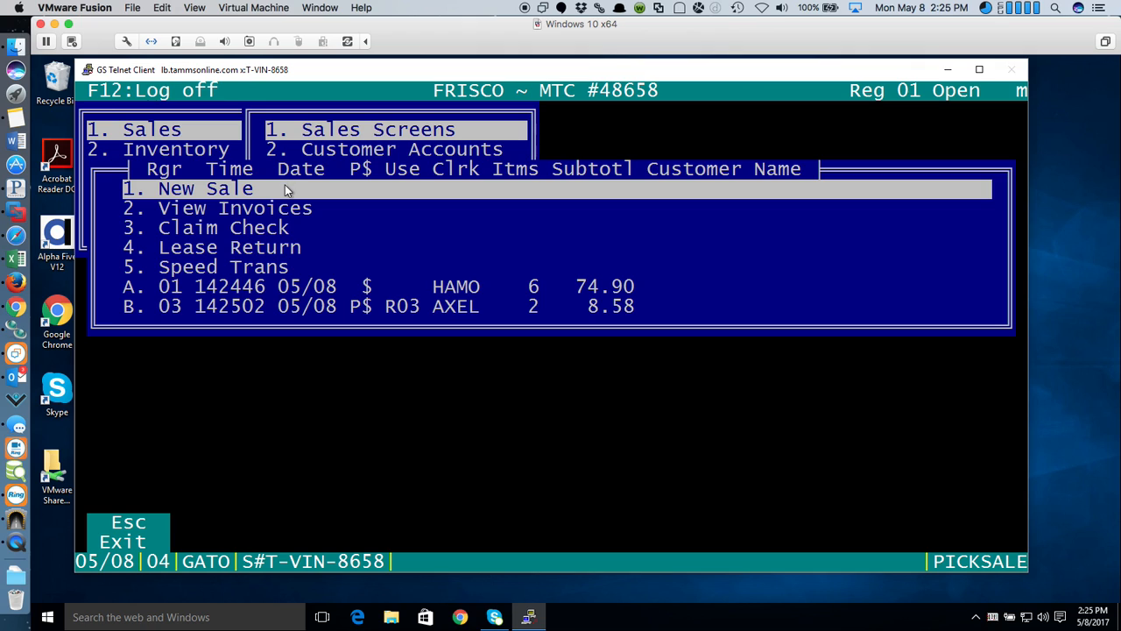
key("Escape")
key("Return")
key("Return")
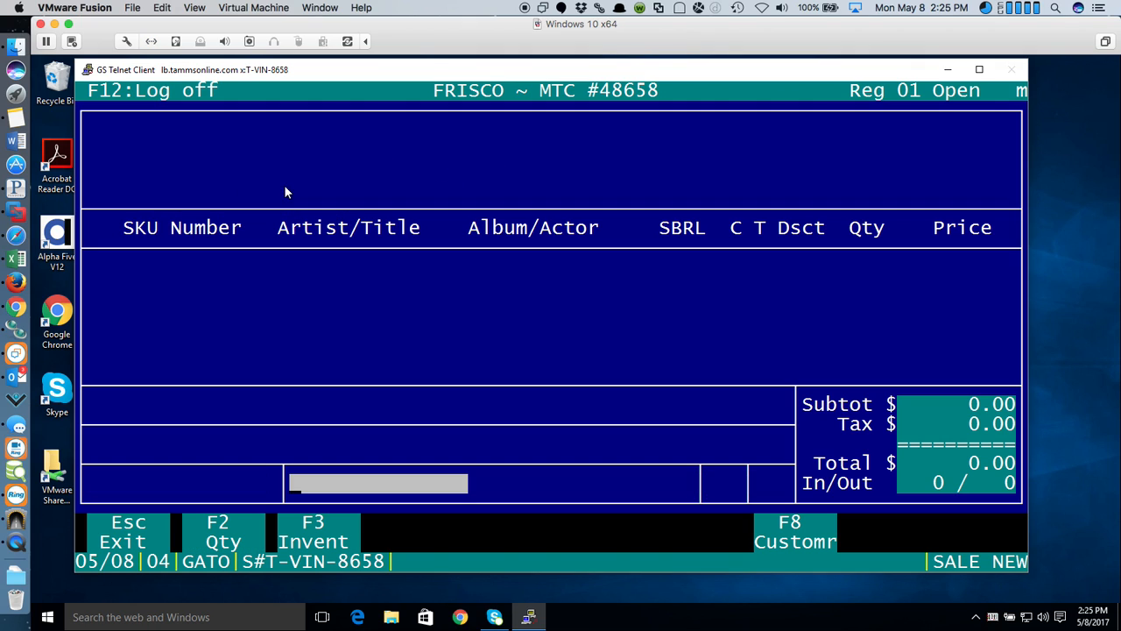
type("XXX")
key("Return")
key("Return")
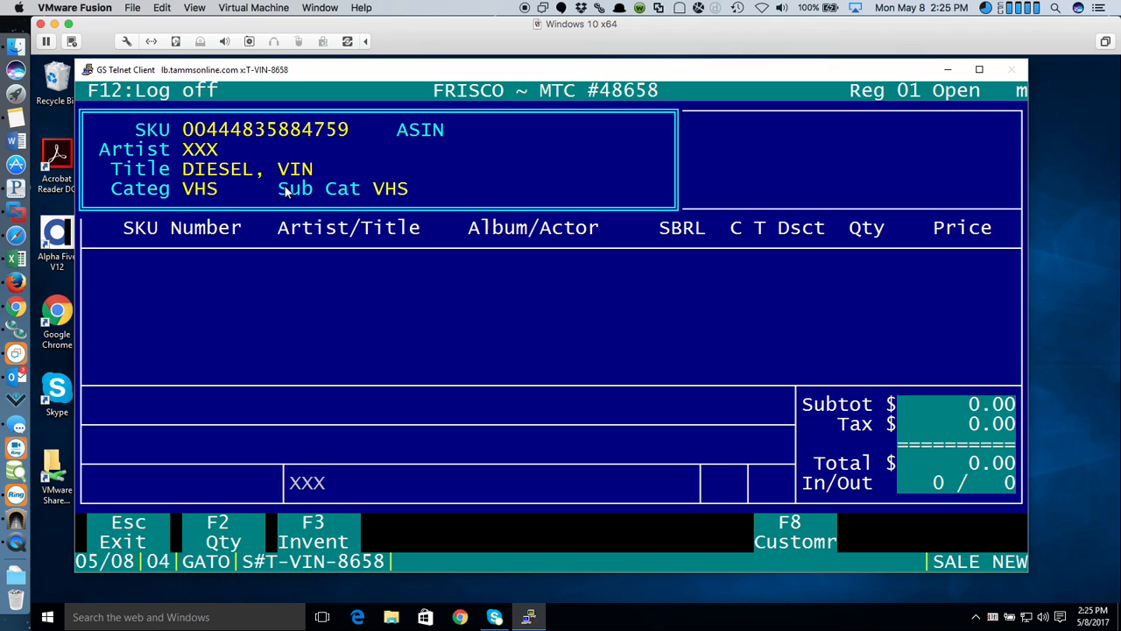
key("F3")
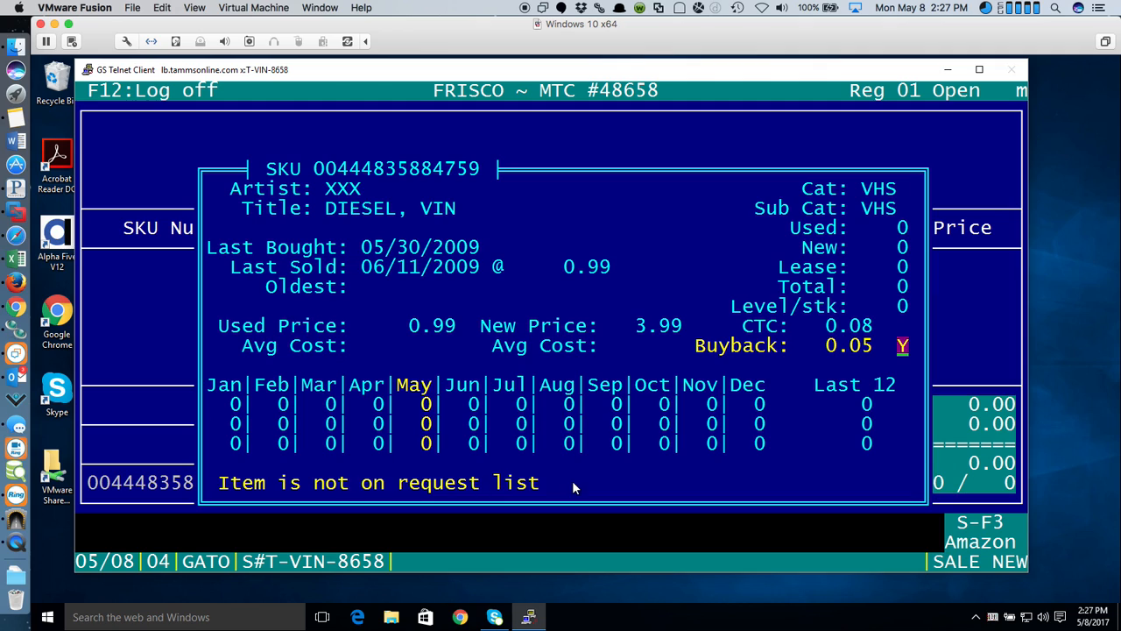
- Close the DIESEL, VIN SKU details and return to the sale screen
key("Return")
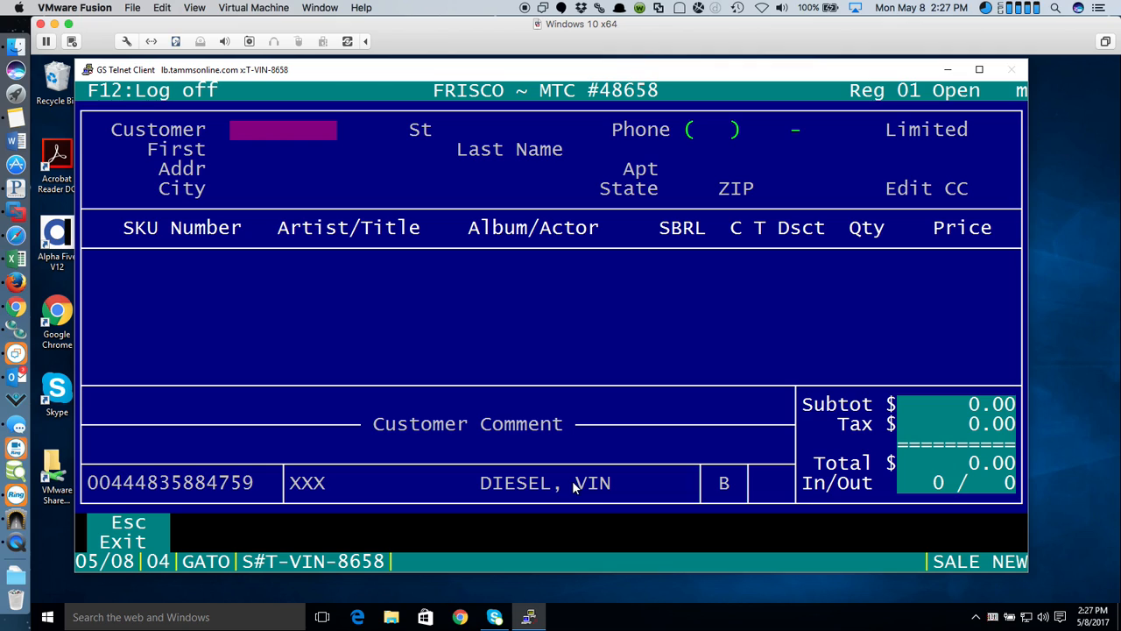
- Select the TAMMS customer for the buy, then clear the transaction and confirm the delete
type("TAMMS")
key("Return")
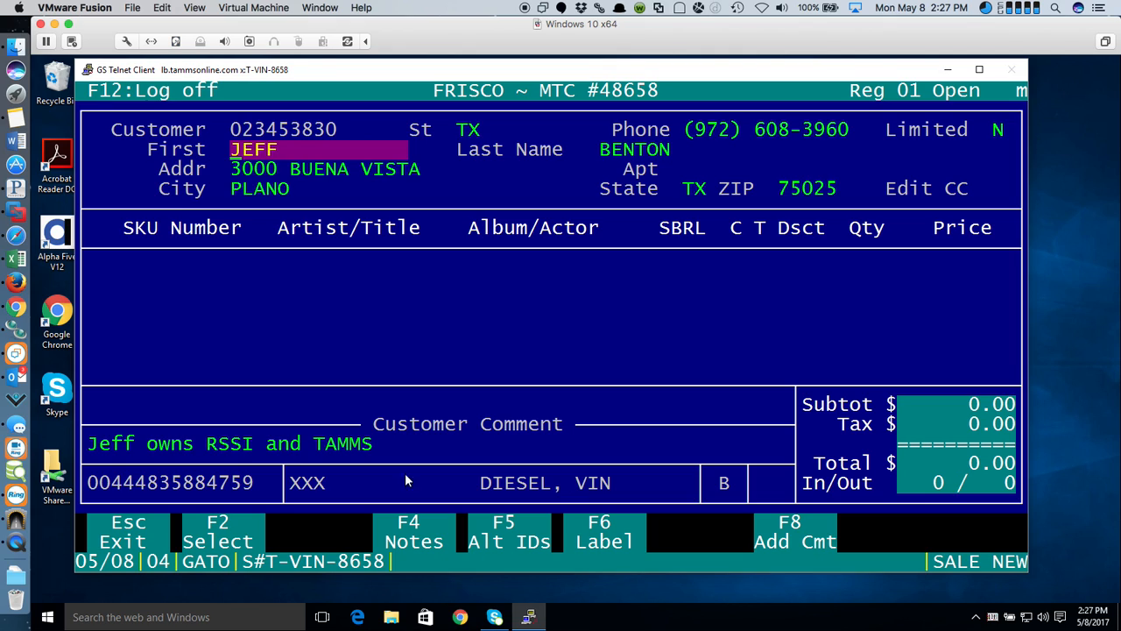
left_click(215, 528)
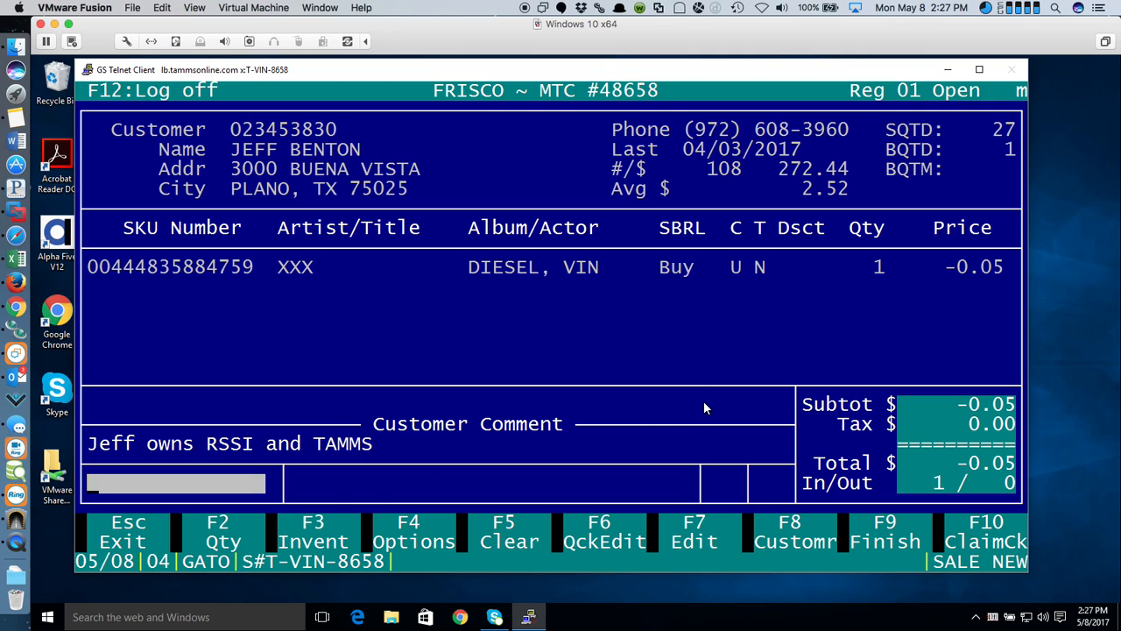
left_click(509, 523)
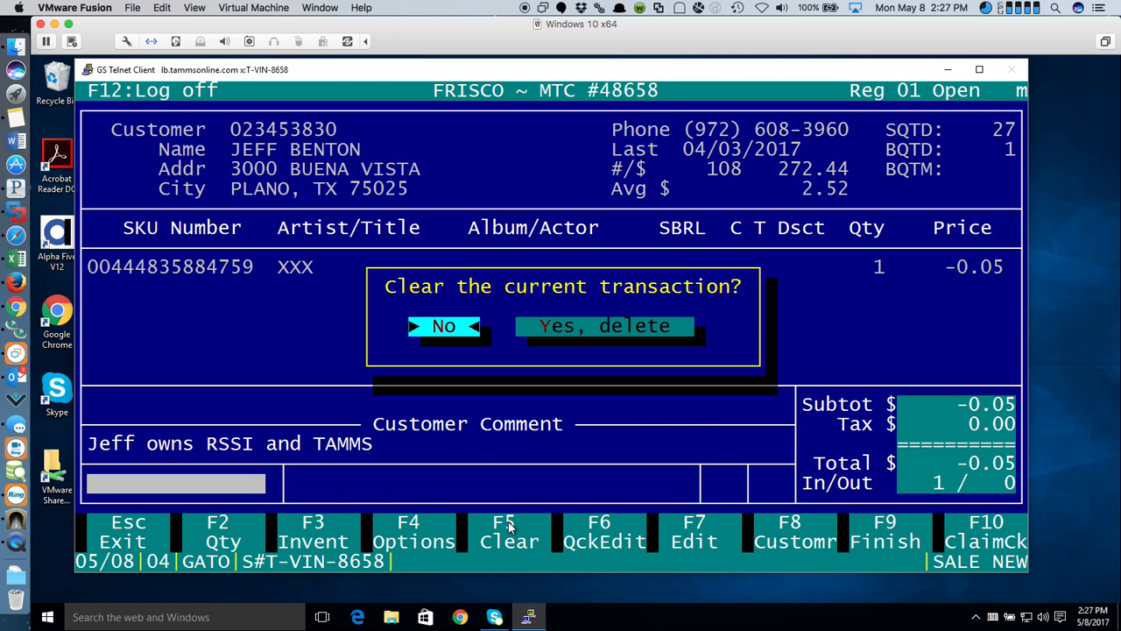
left_click(617, 327)
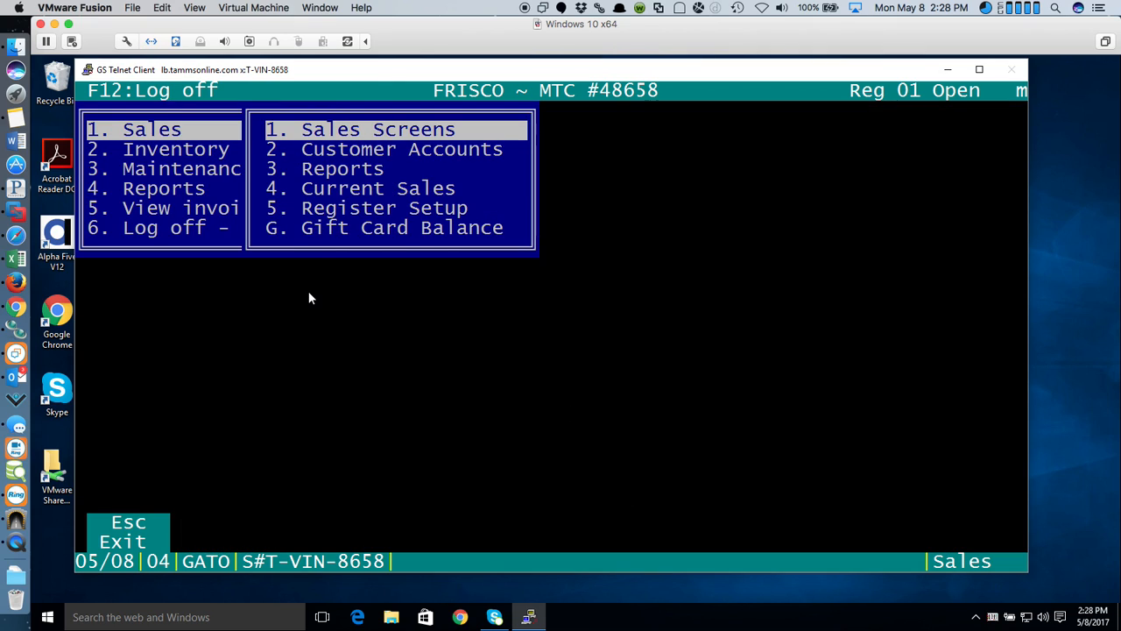
- Run the Police Report from 05/08/2017, page down through its customer rows, then close it
left_click(331, 173)
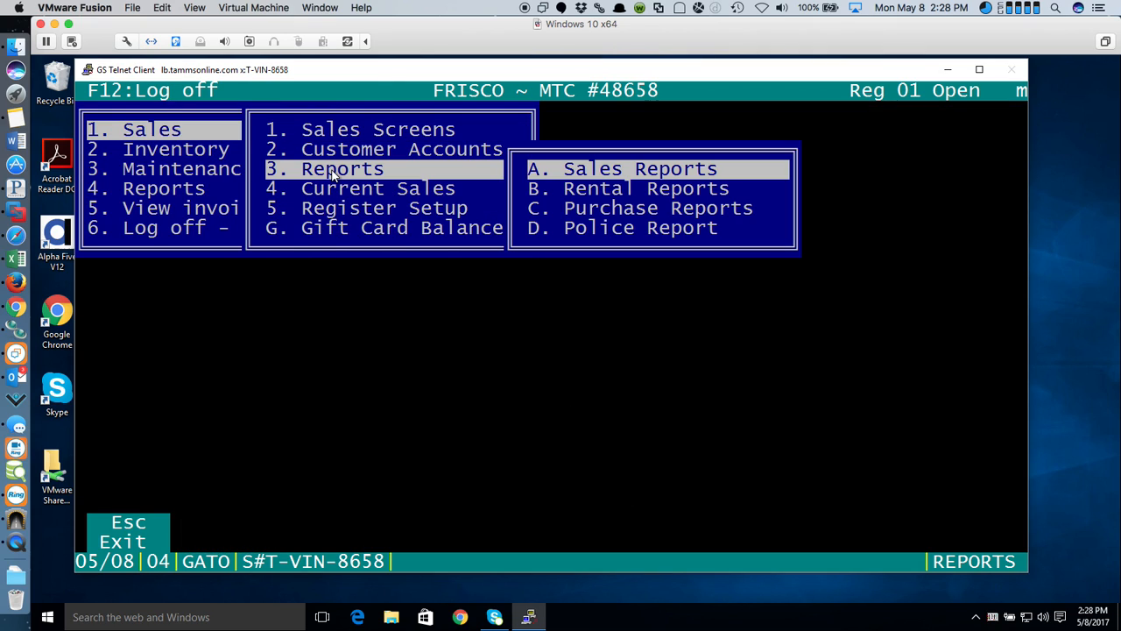
left_click(591, 227)
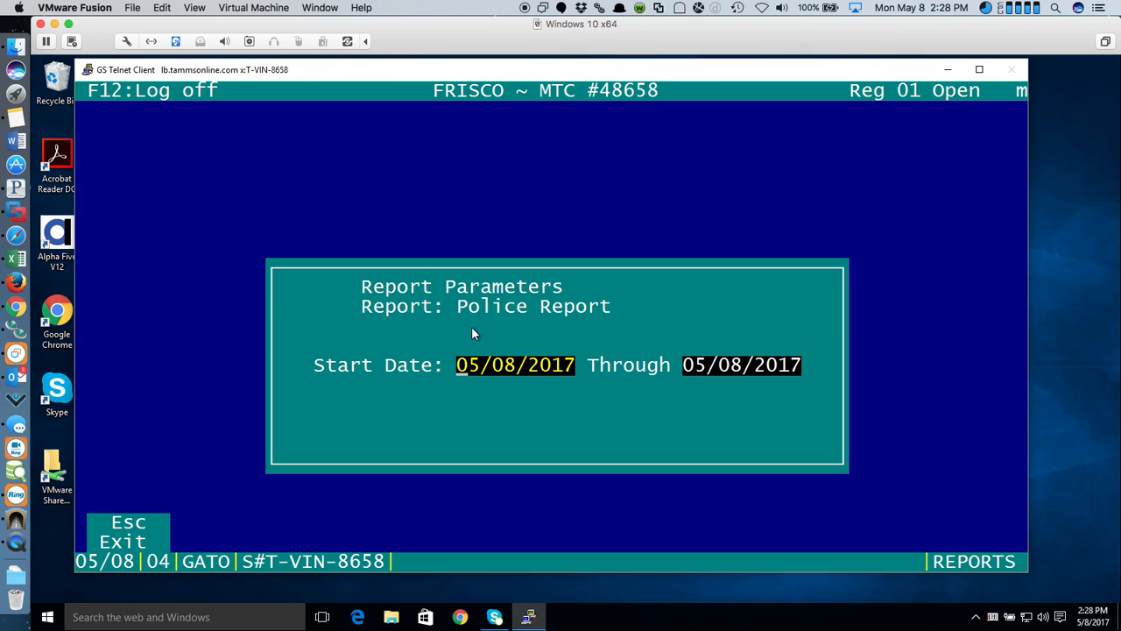
key("Return")
key("Return")
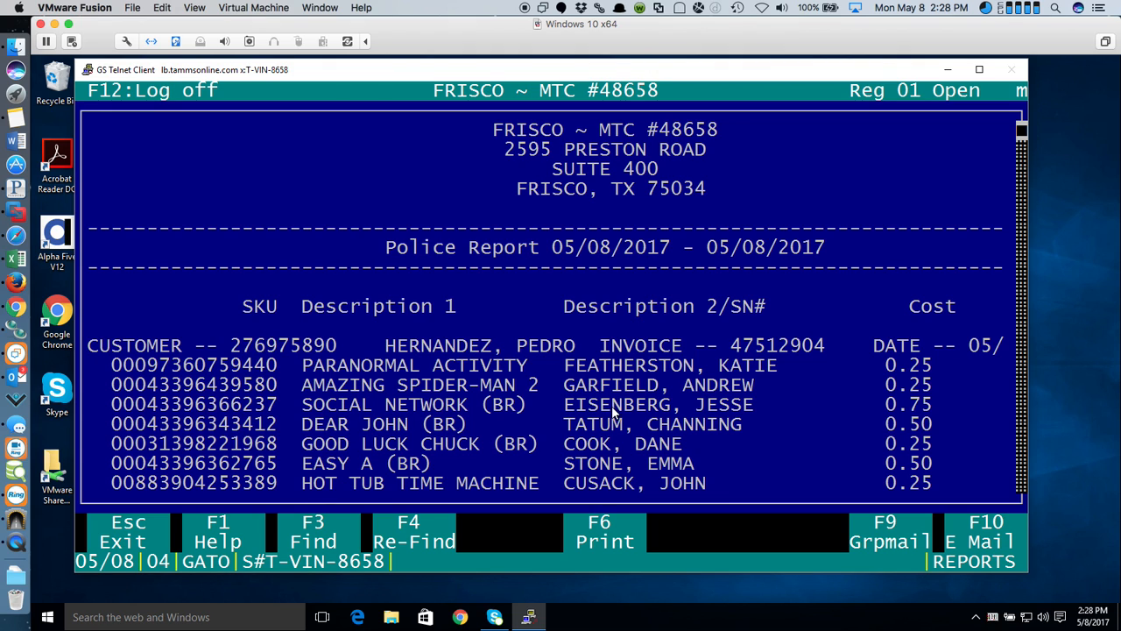
key("Down")
key("Down")
key("Down")
key("Down")
key("Down")
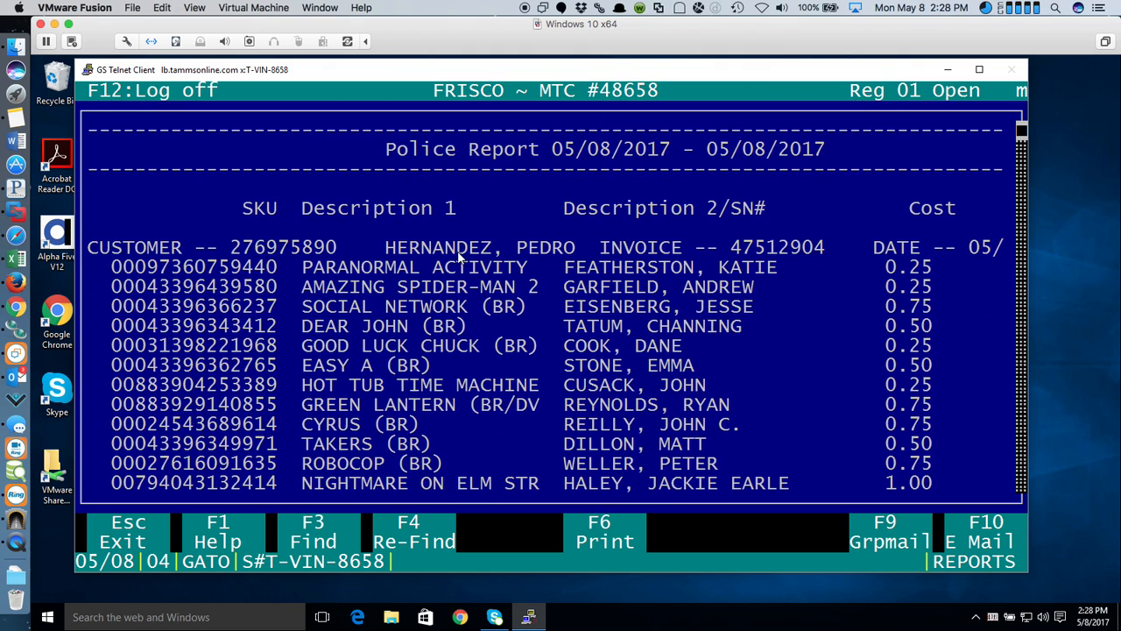
key("Down")
key("Down")
key("Down")
key("Down")
key("Down")
key("Down")
key("Down")
key("Down")
key("Down")
key("Down")
key("Down")
key("Down")
key("Down")
key("Down")
key("Down")
key("Down")
key("Down")
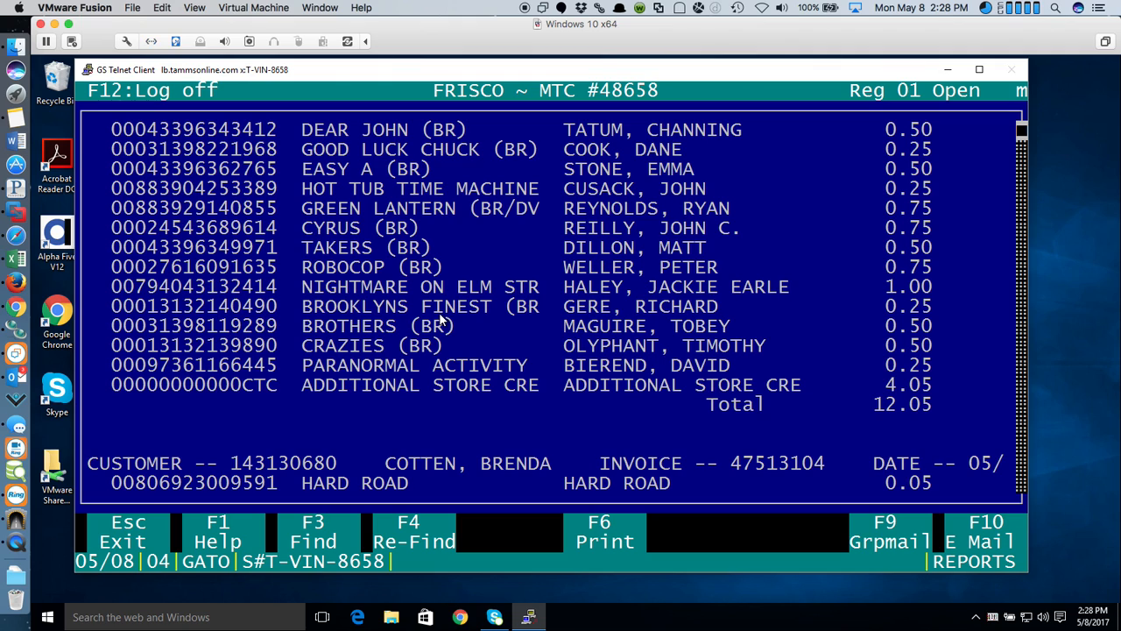
key("Down")
key("Down")
key("Down")
key("Down")
key("Down")
key("Down")
key("Down")
key("Down")
key("Down")
key("Down")
key("Down")
key("Down")
key("Down")
key("Down")
key("Down")
key("Down")
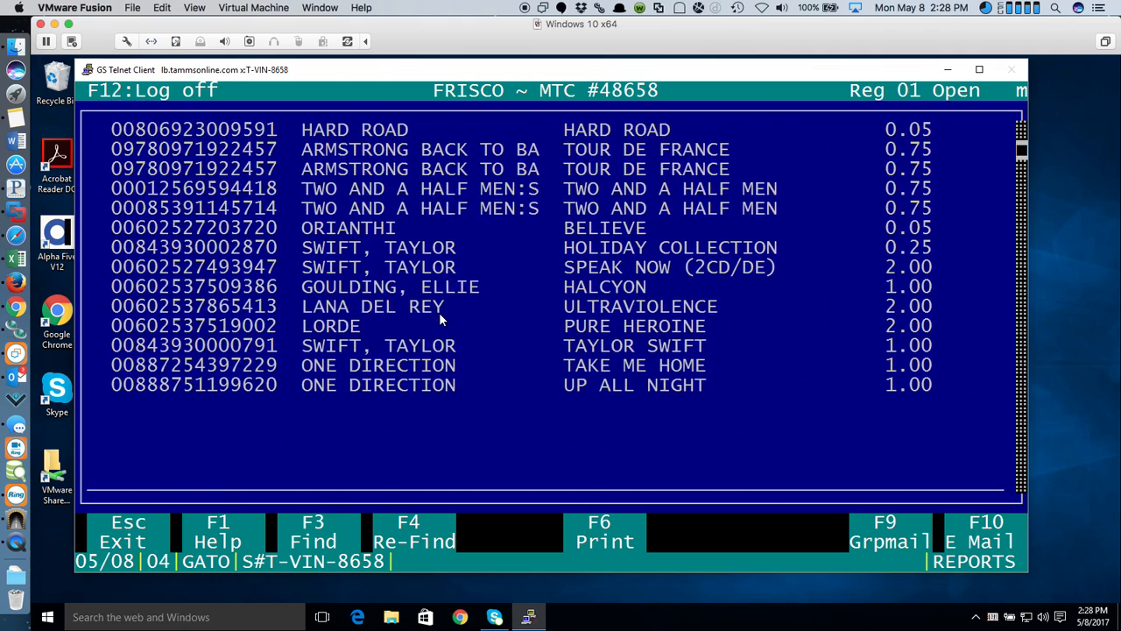
key("Down")
key("Down")
key("Down")
key("Down")
key("Down")
key("Down")
key("Down")
key("Down")
key("Down")
key("Down")
key("Down")
key("Down")
key("Down")
key("Down")
key("Down")
key("Down")
key("Down")
key("Down")
key("Down")
key("Down")
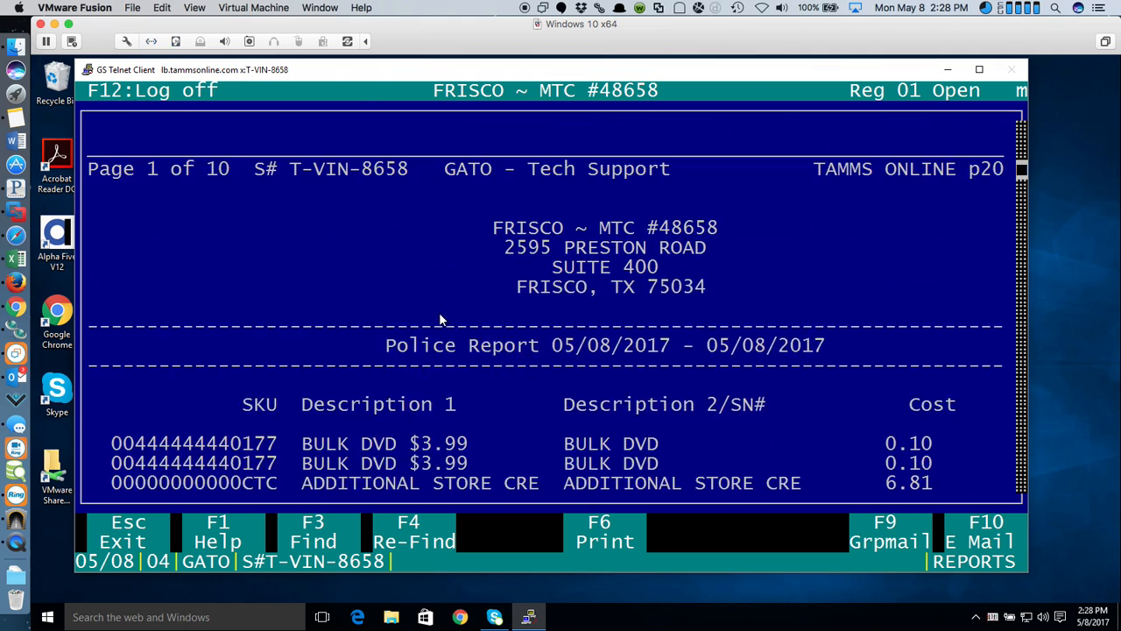
key("Down")
key("Down")
key("Down")
key("Down")
key("Down")
key("Down")
key("Down")
key("Down")
key("Down")
key("Down")
key("Down")
key("Down")
key("Down")
key("Down")
key("Down")
key("Down")
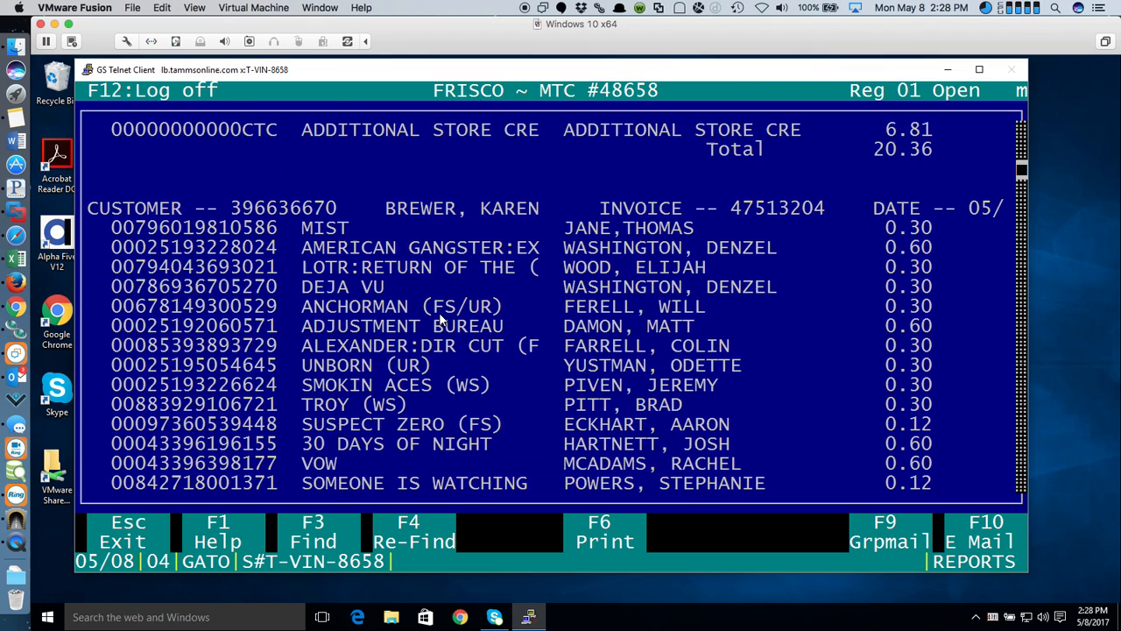
key("Down")
key("Down")
key("Down")
key("Down")
key("Down")
key("Down")
key("Down")
key("Escape")
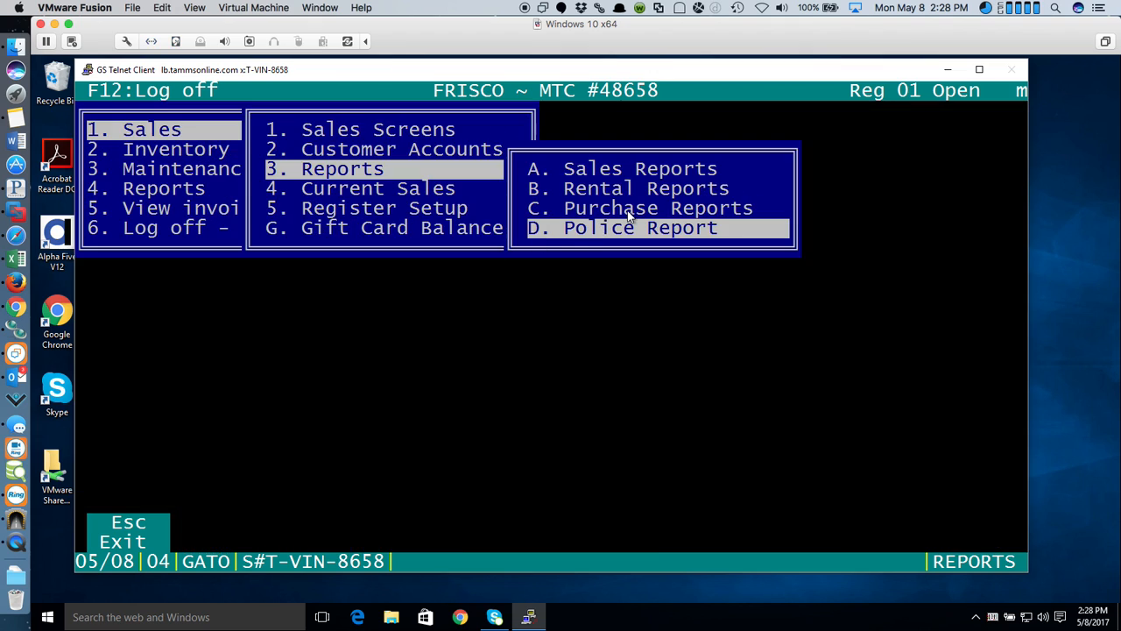
- Browse the Purchase, Rental and Sales report lists in turn, then exit the Reports menu
key("c")
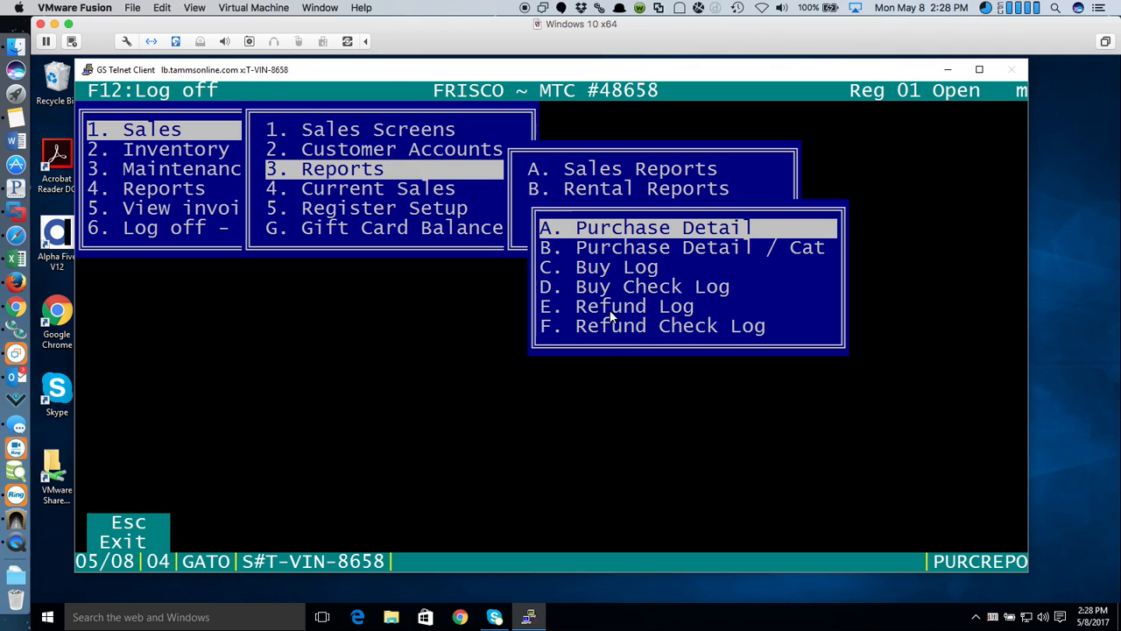
key("Escape")
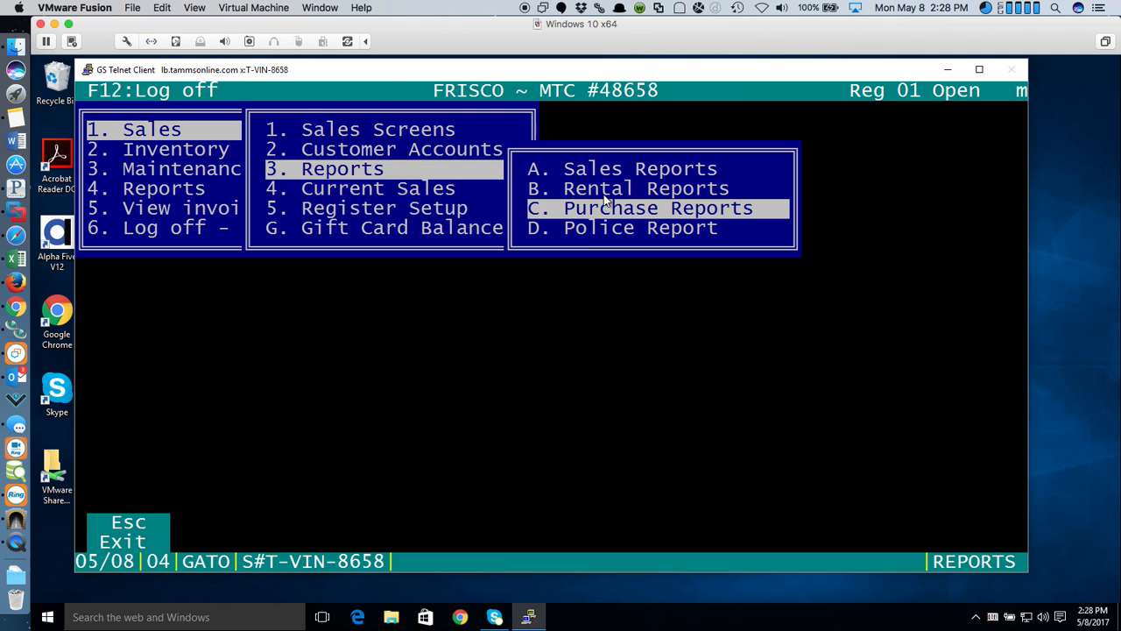
left_click(596, 190)
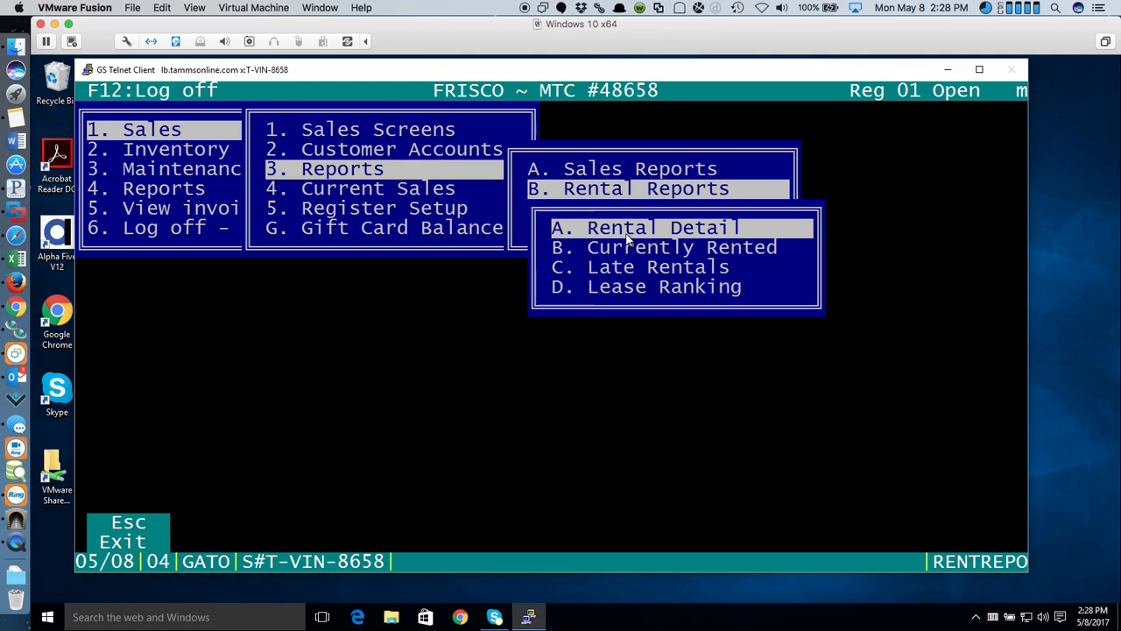
key("Escape")
left_click(578, 169)
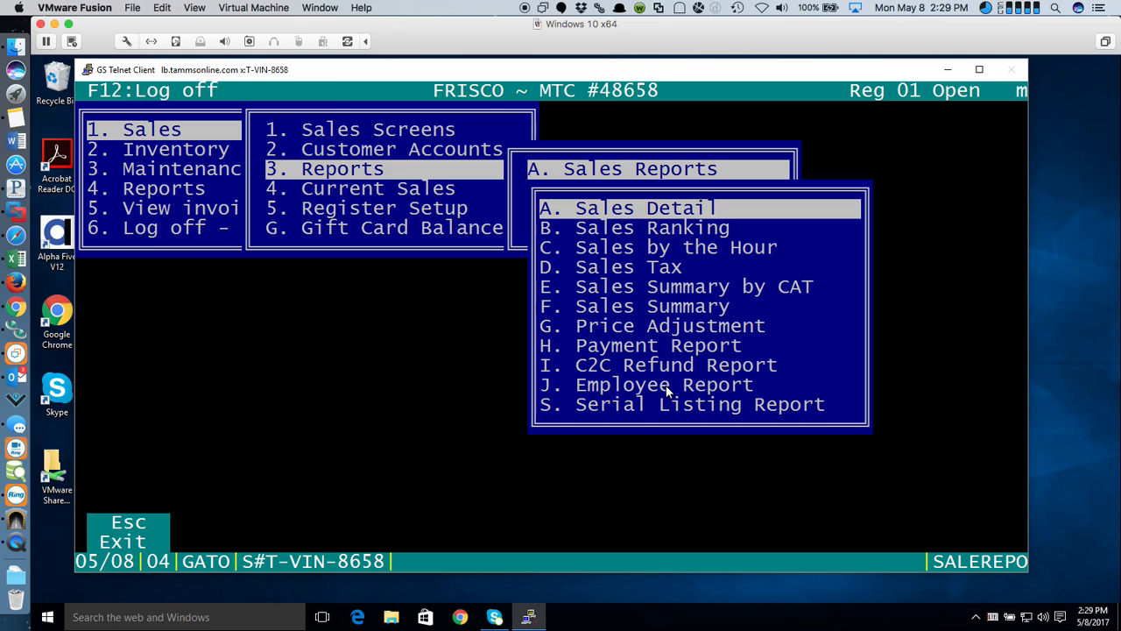
key("Escape")
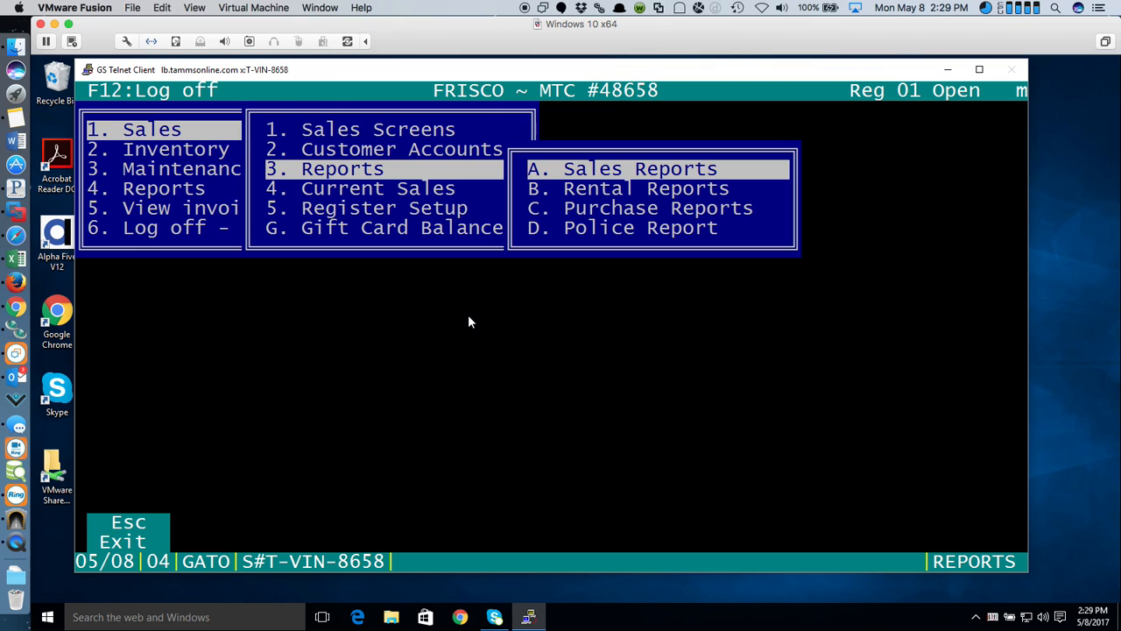
key("Escape")
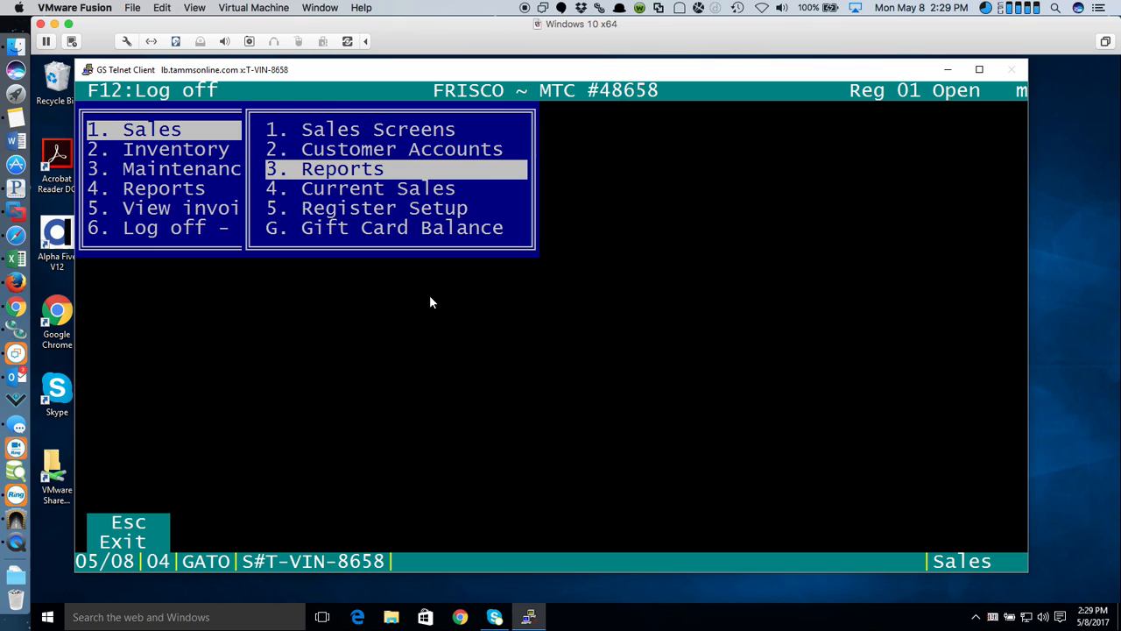
- Open the Gift Card Balance check and cancel it without entering a card
left_click(383, 227)
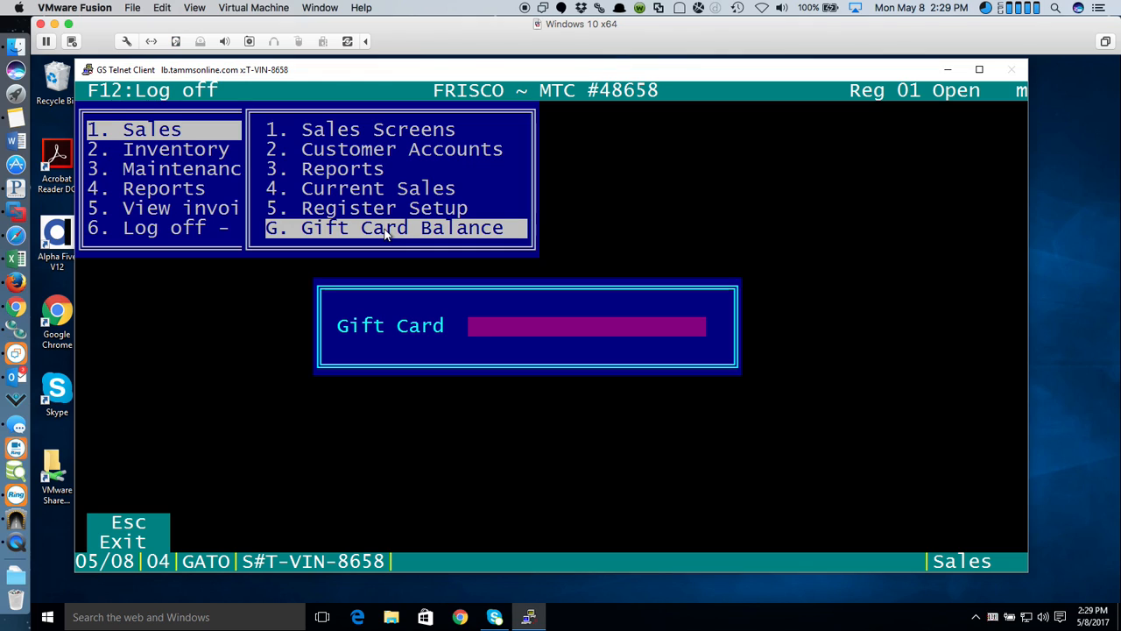
key("Escape")
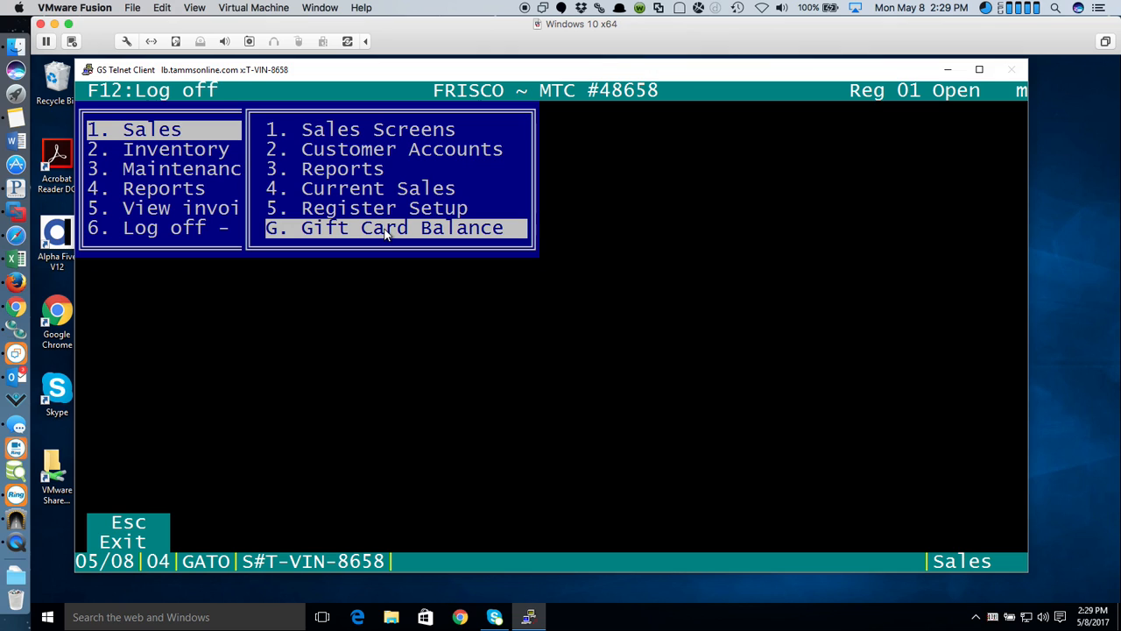
- Review the Current Sales summary for cycle 4918, then return to the main menu's Maintenance options
left_click(373, 189)
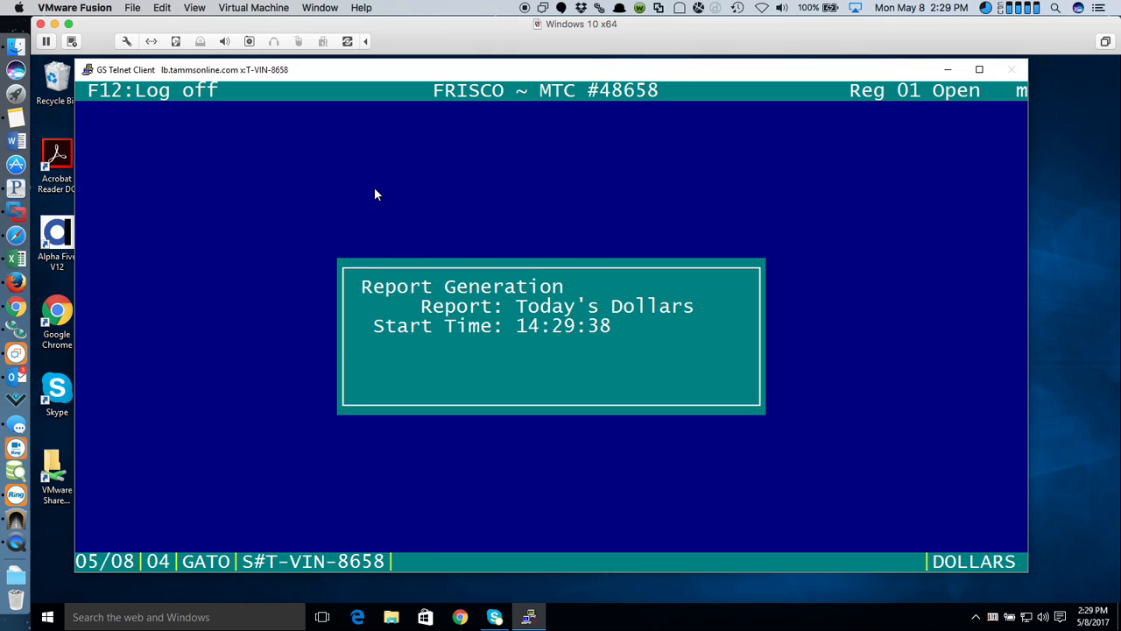
scroll(478, 306, "down", 3)
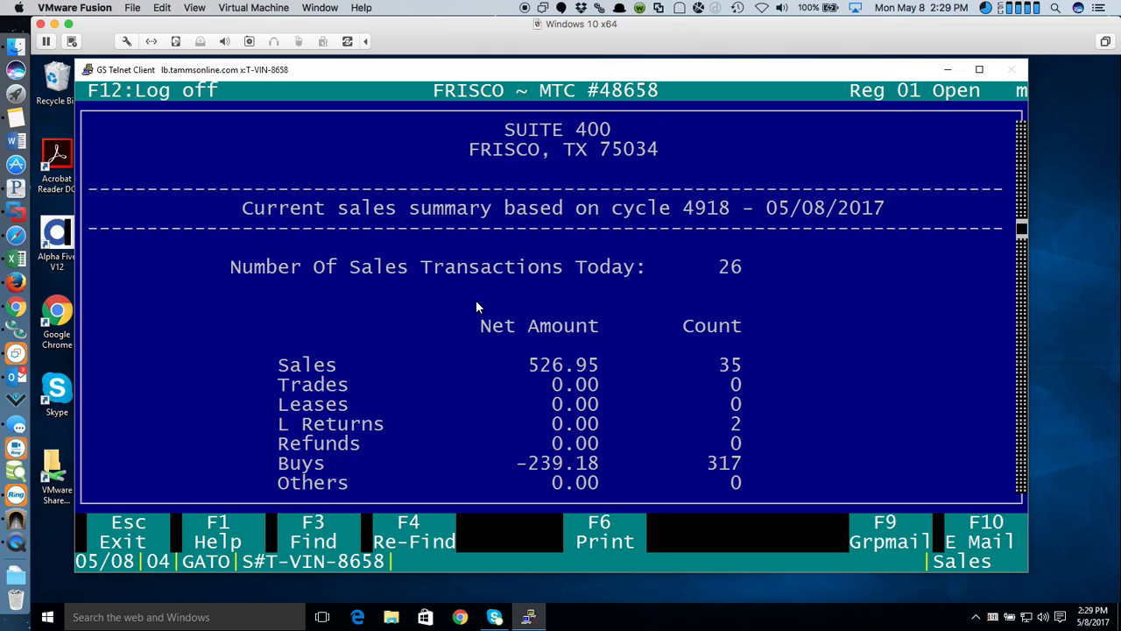
scroll(477, 306, "down", 2)
scroll(477, 306, "up", 5)
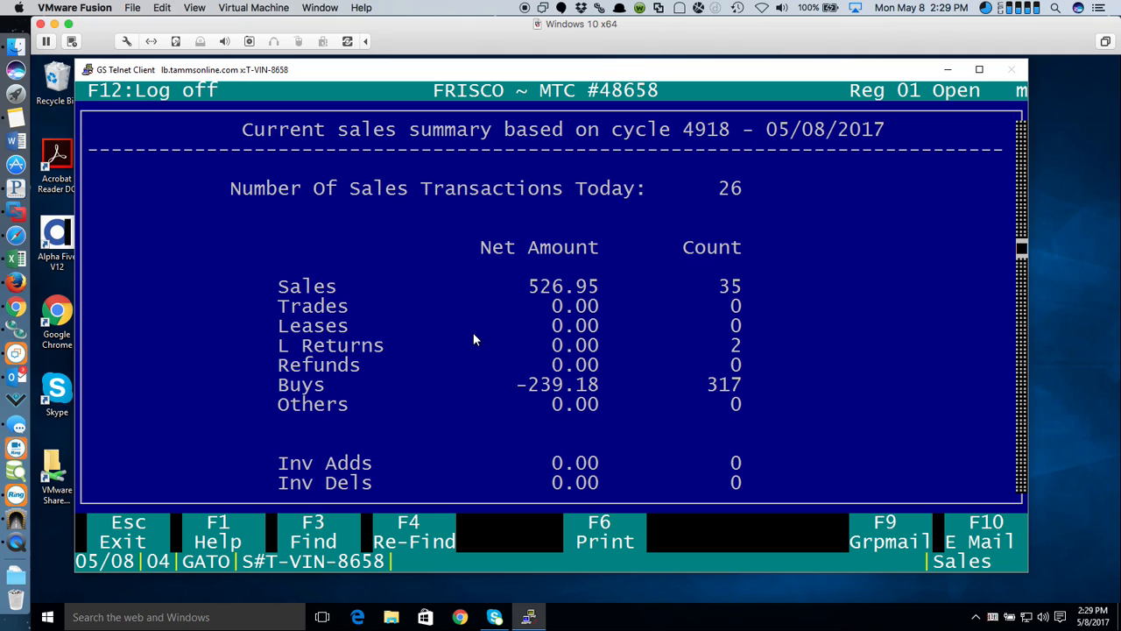
key("Escape")
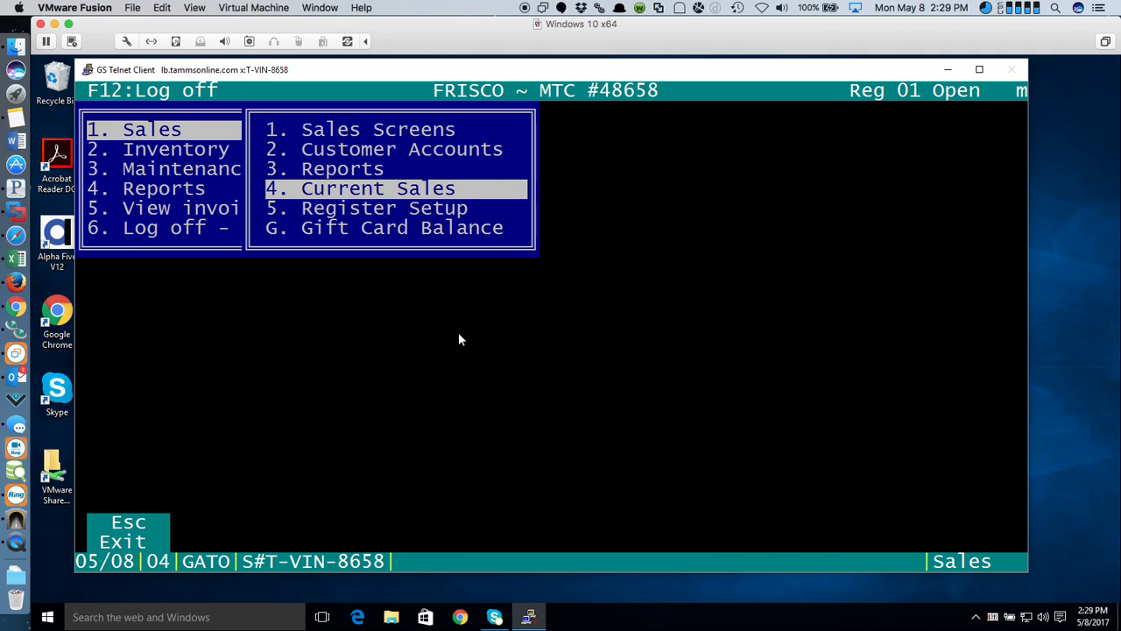
key("Escape")
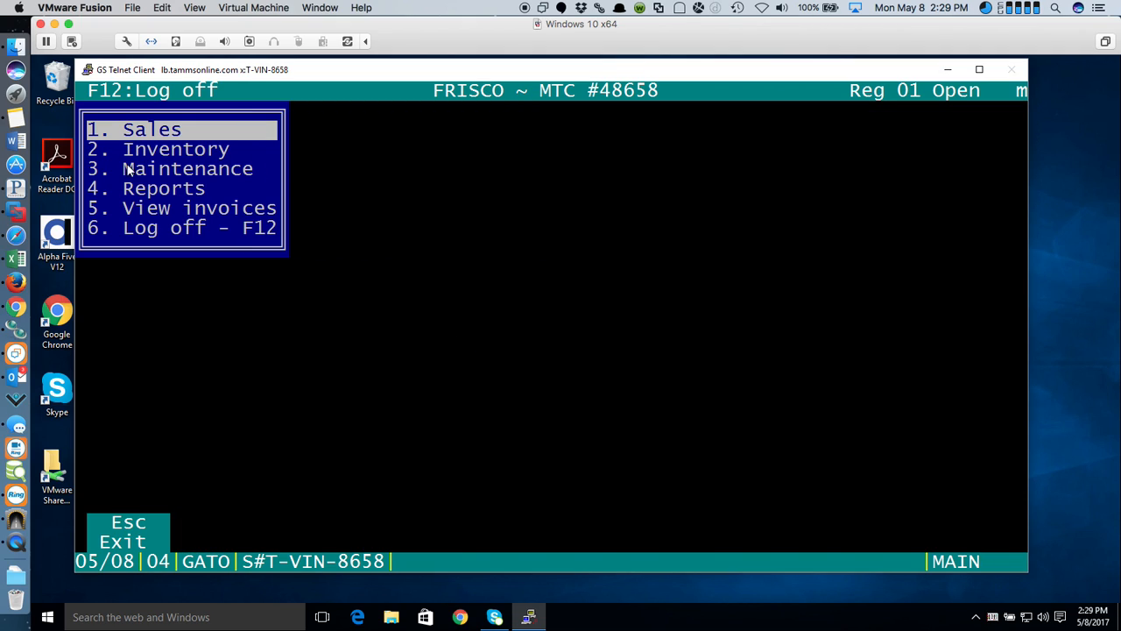
left_click(214, 174)
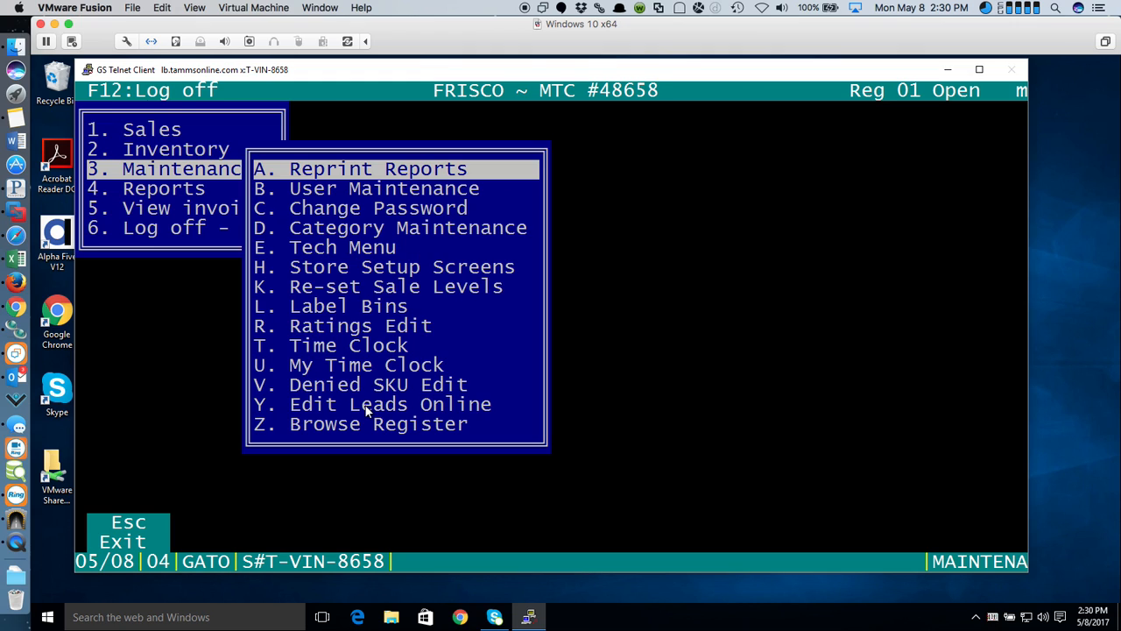
- Back out of Maintenance, log off the FRISCO store, and close the telnet session
key("Escape")
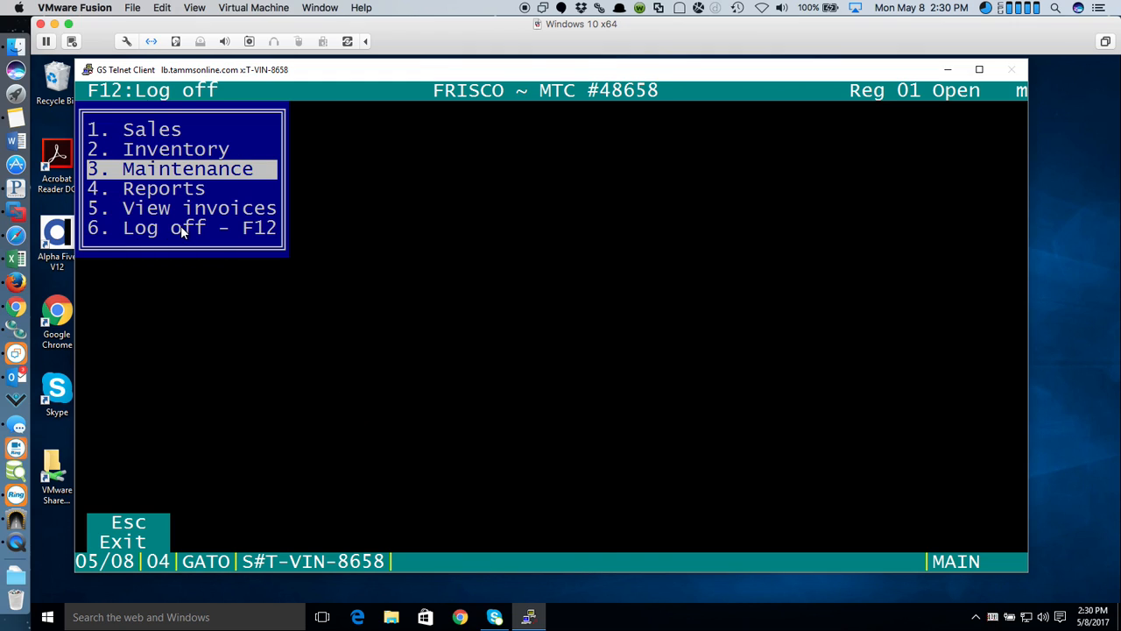
key("Escape")
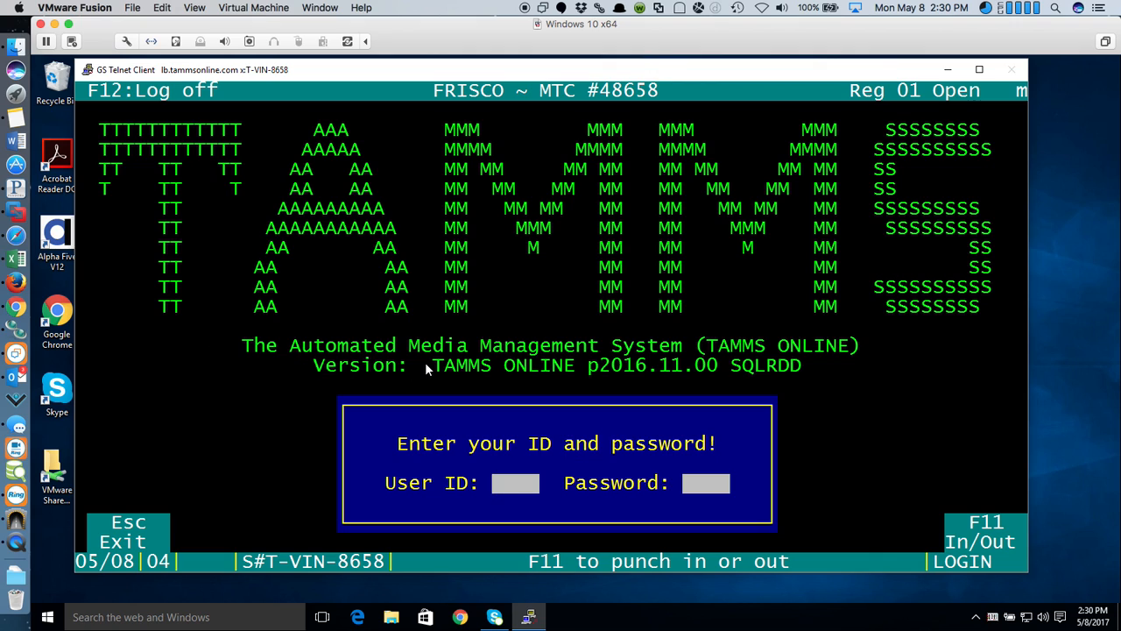
key("Escape")
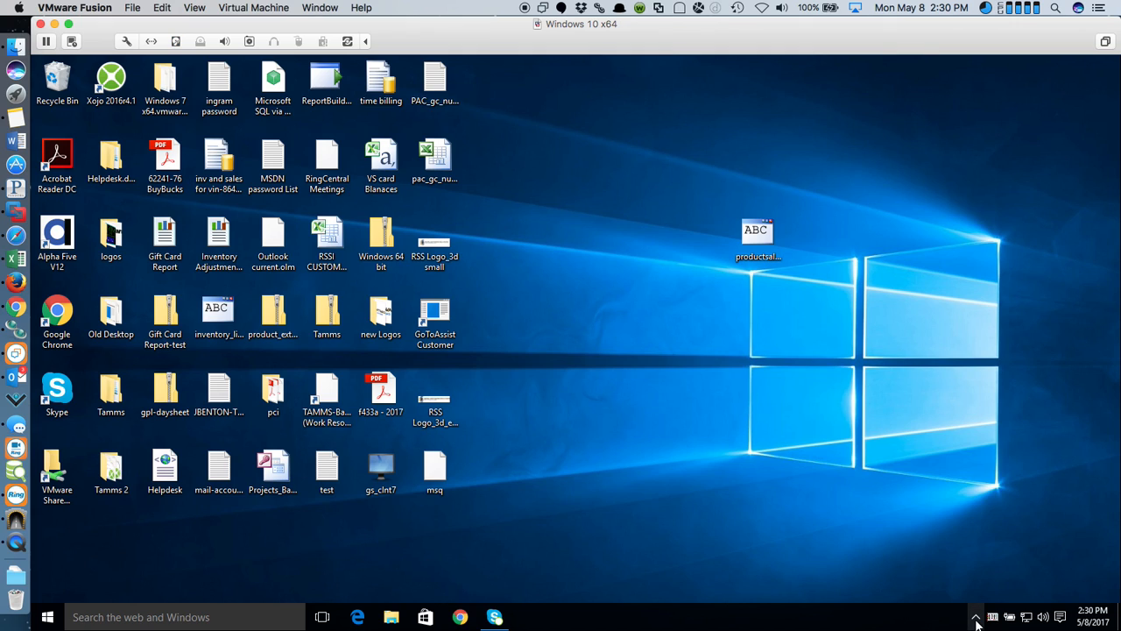
- From the tray's store list, launch the SW Military CD Exchange #8 row, T-CDX-2803
left_click(993, 619)
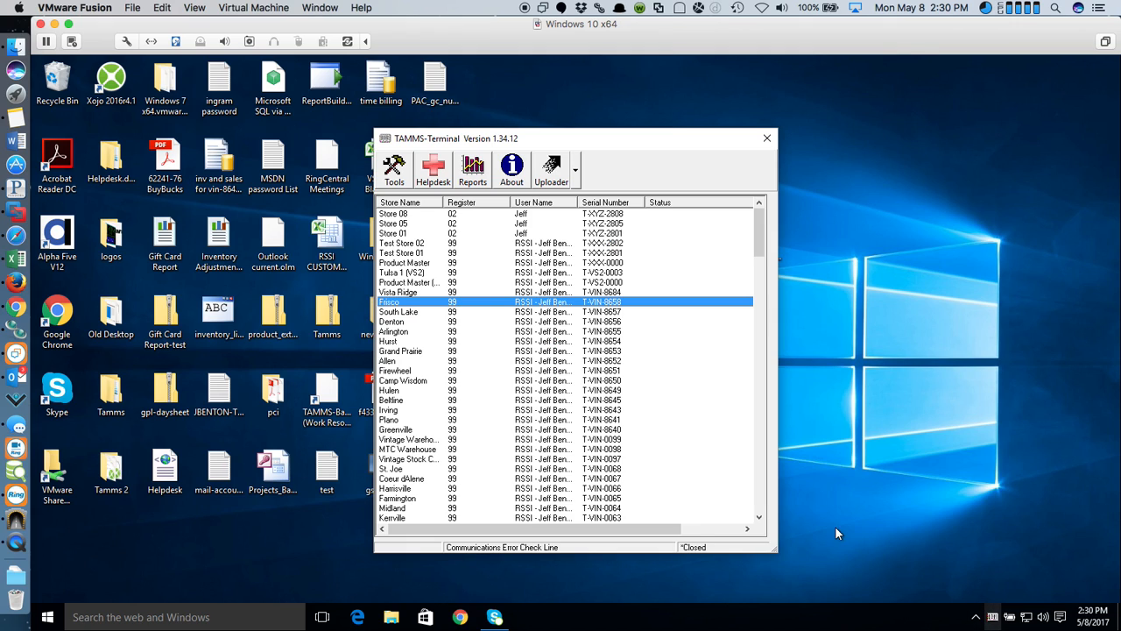
left_click_drag(758, 226, 755, 370)
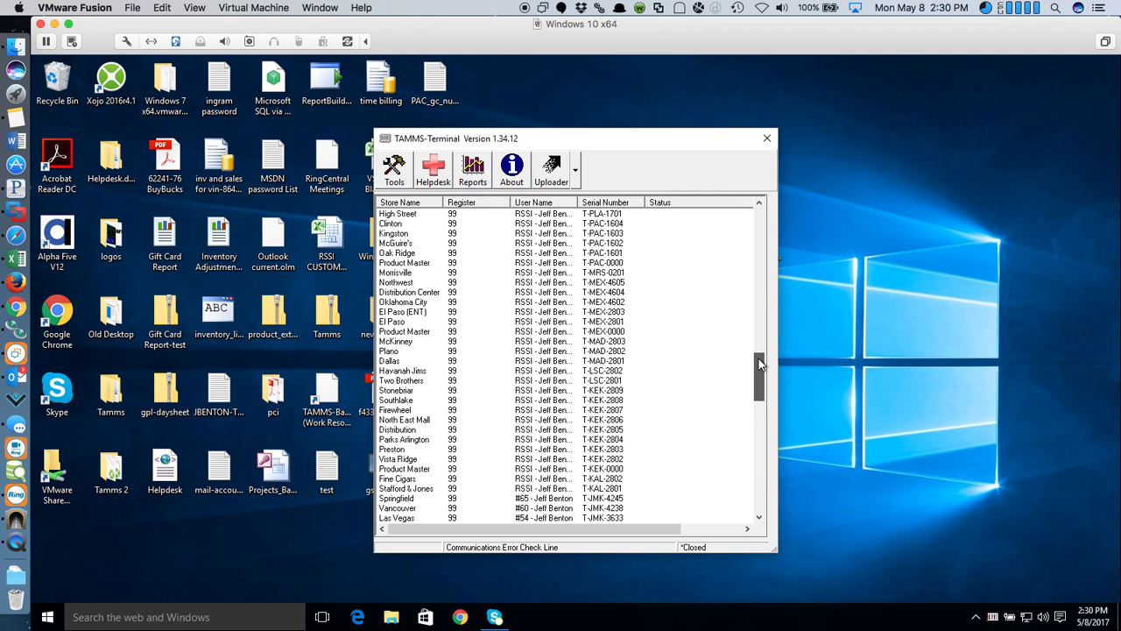
left_click_drag(759, 366, 759, 508)
double_click(613, 500)
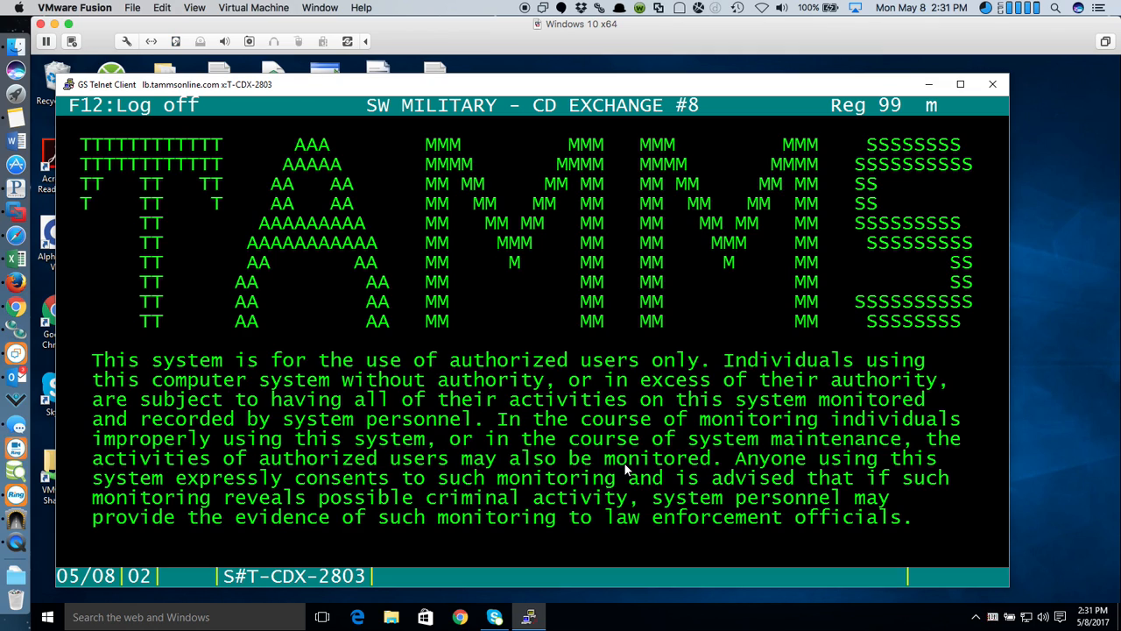
- Log in with the user ID and password, then open 3. Maintenance on the main menu
type("***")
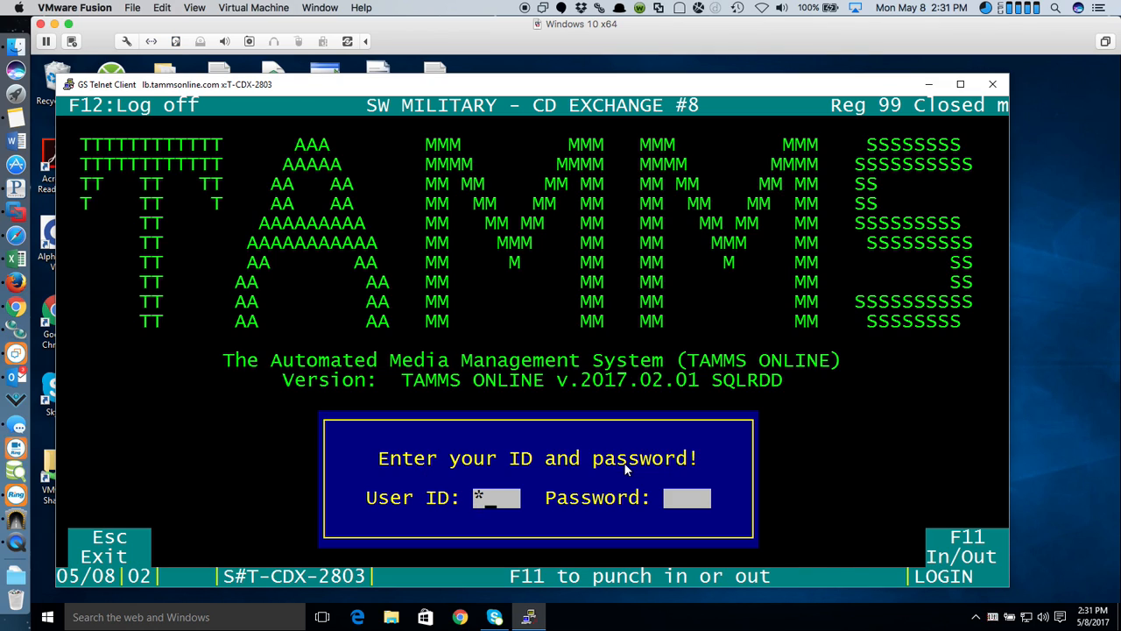
type("****")
key("Return")
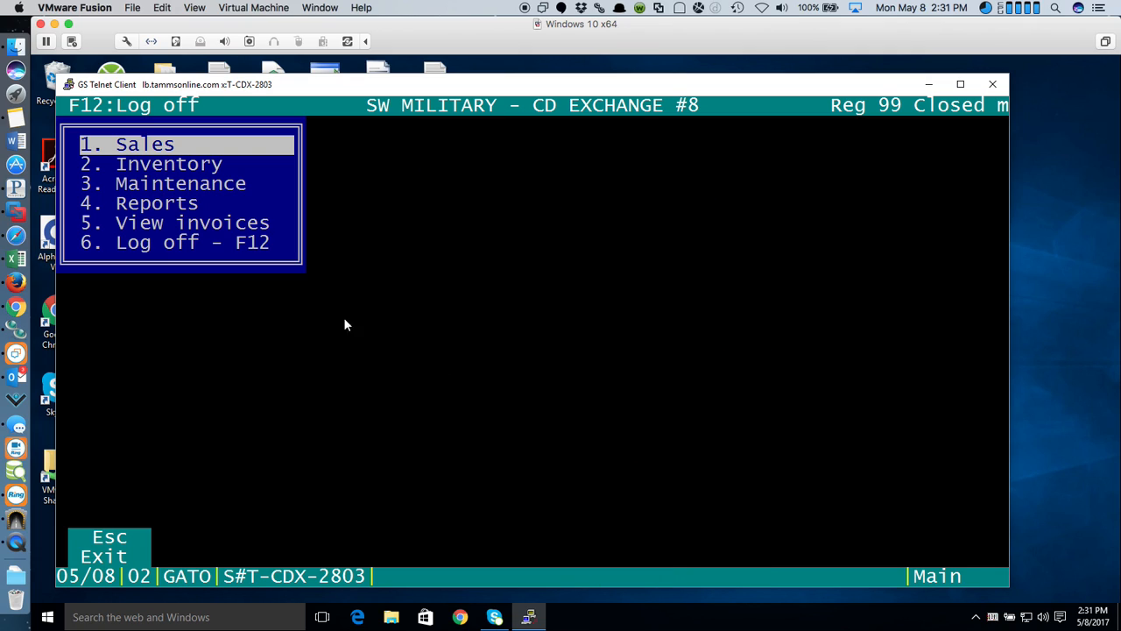
left_click(225, 185)
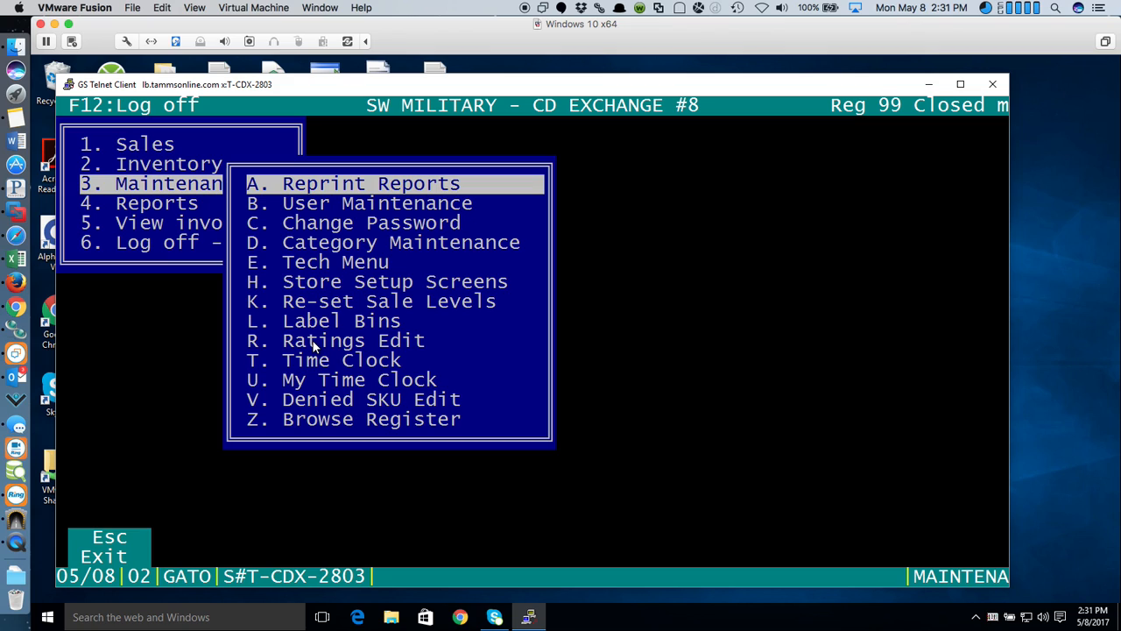
- Open Category Maintenance's Price Matrix, scroll the BLU100 levels right to Buy 20, then close it
left_click(448, 246)
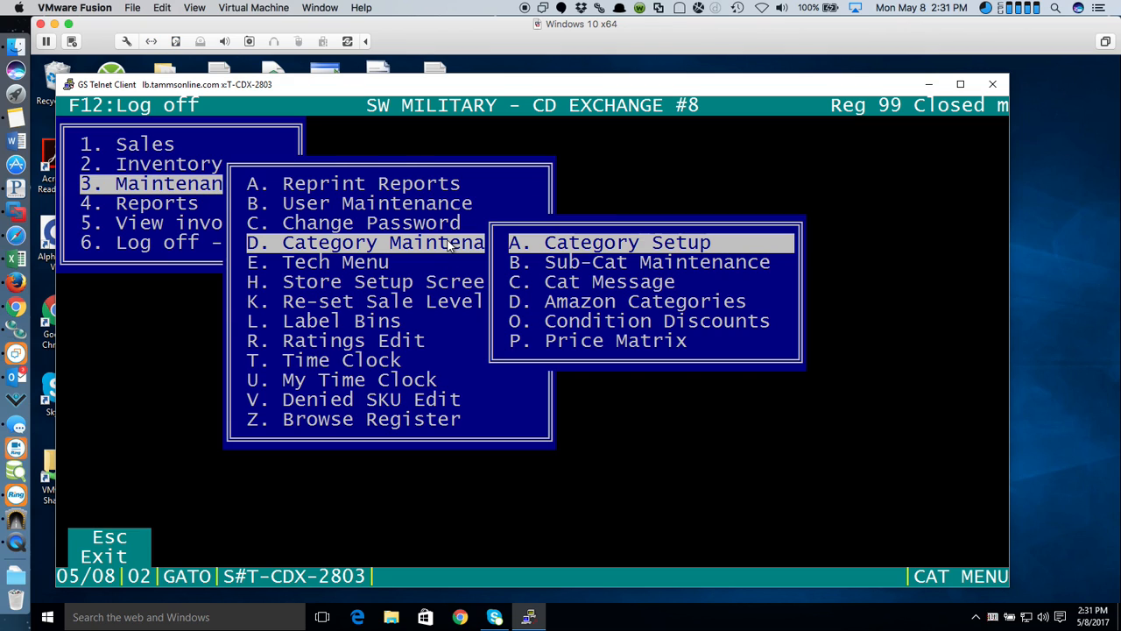
left_click(578, 343)
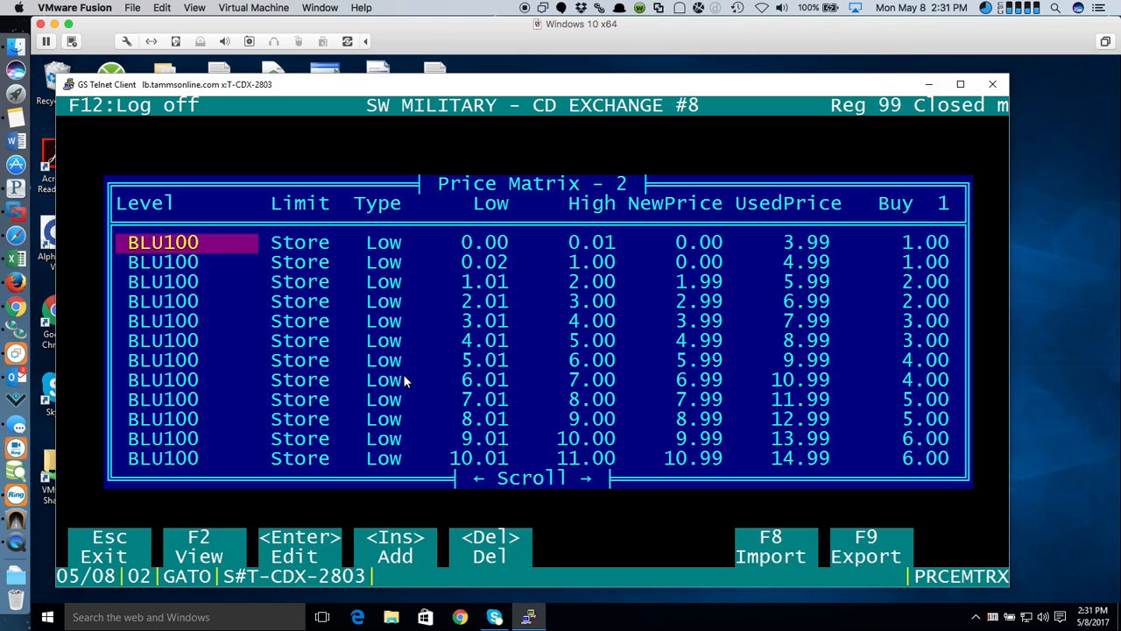
key("Right")
key("Right")
key("Right")
key("Right")
key("Right")
key("Right")
key("Right")
key("Right")
key("Right")
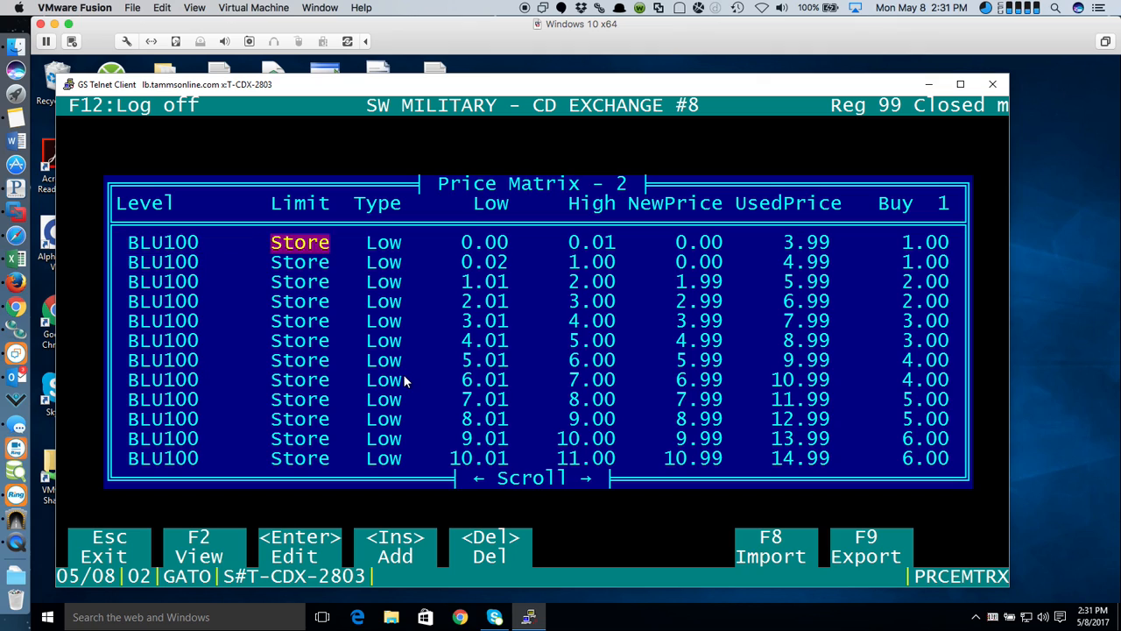
key("Right")
key("Right")
key("Right")
key("Right")
key("Right")
key("Right")
key("Right")
key("Right")
key("Right")
key("Right")
key("Right")
key("Right")
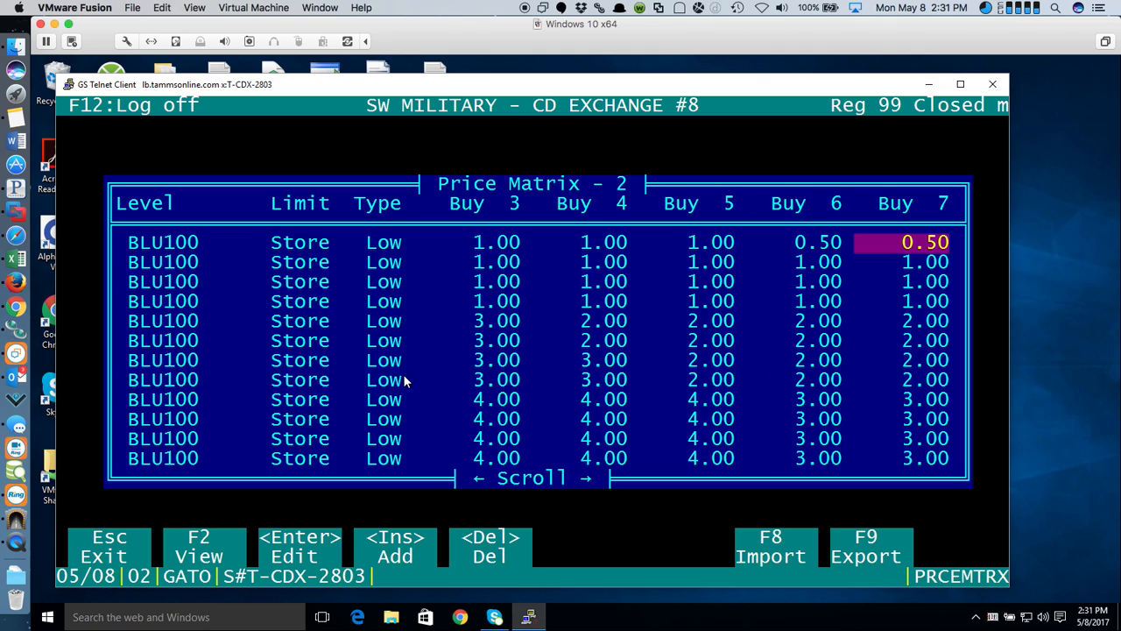
key("Right")
key("Right")
key("Right")
key("Right")
key("Right")
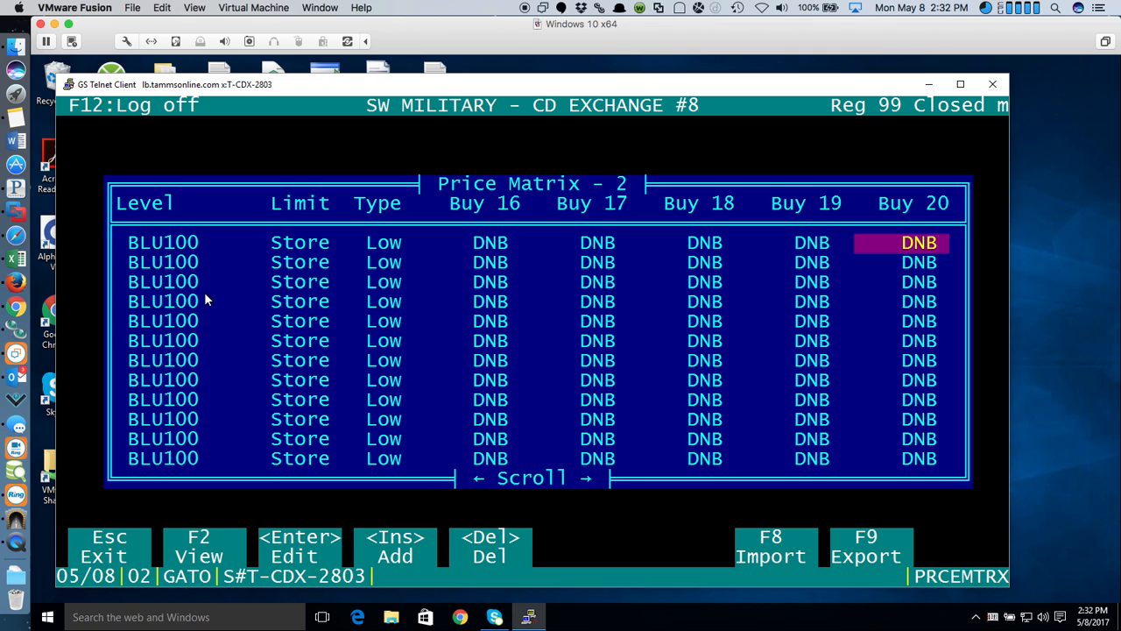
key("Escape")
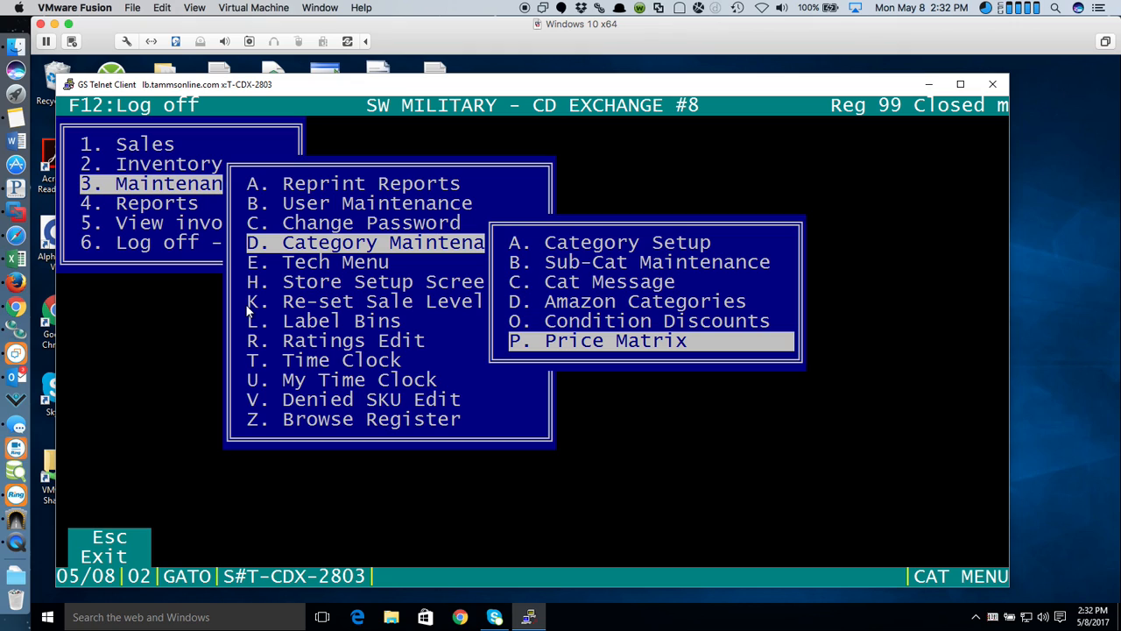
- Review the User Maintenance security screen, then bring up the Reprint Reports list
key("Escape")
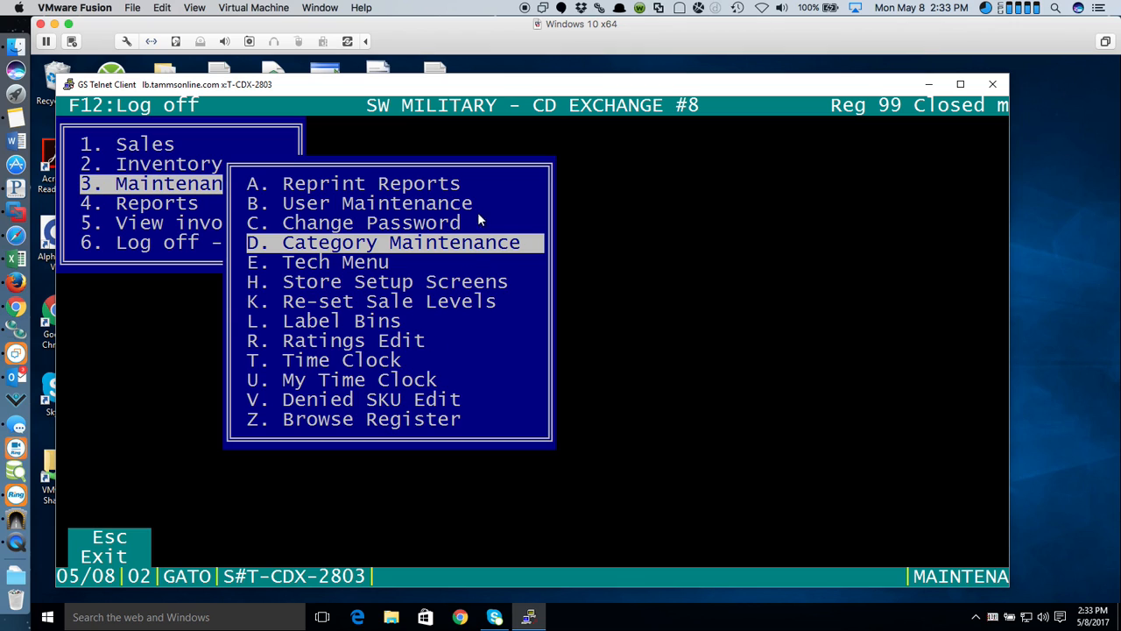
left_click(358, 207)
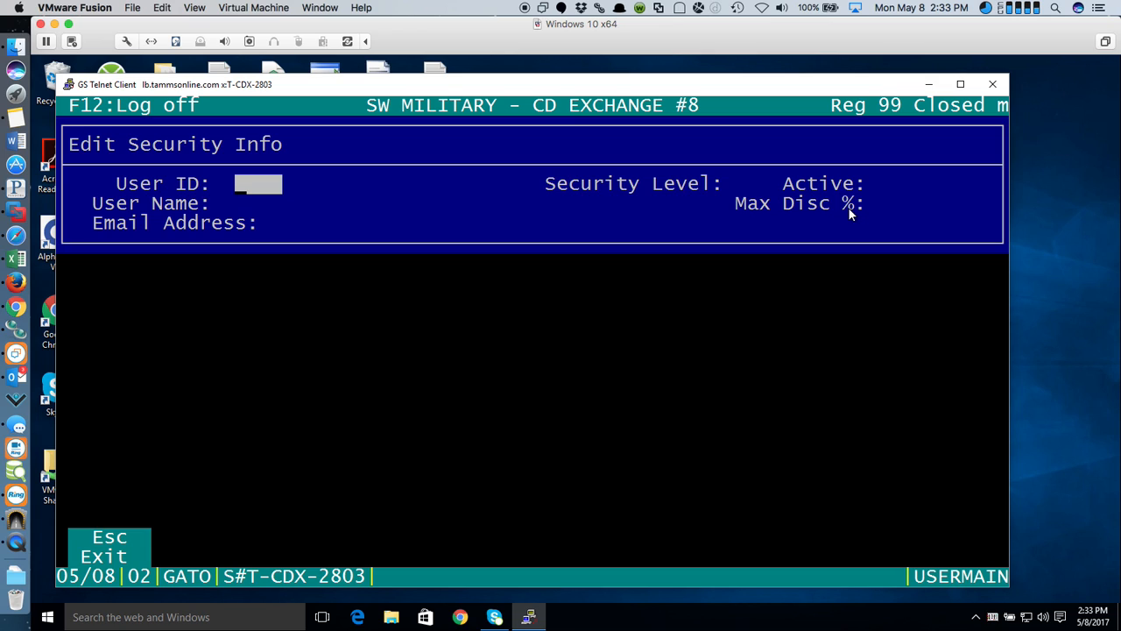
key("Escape")
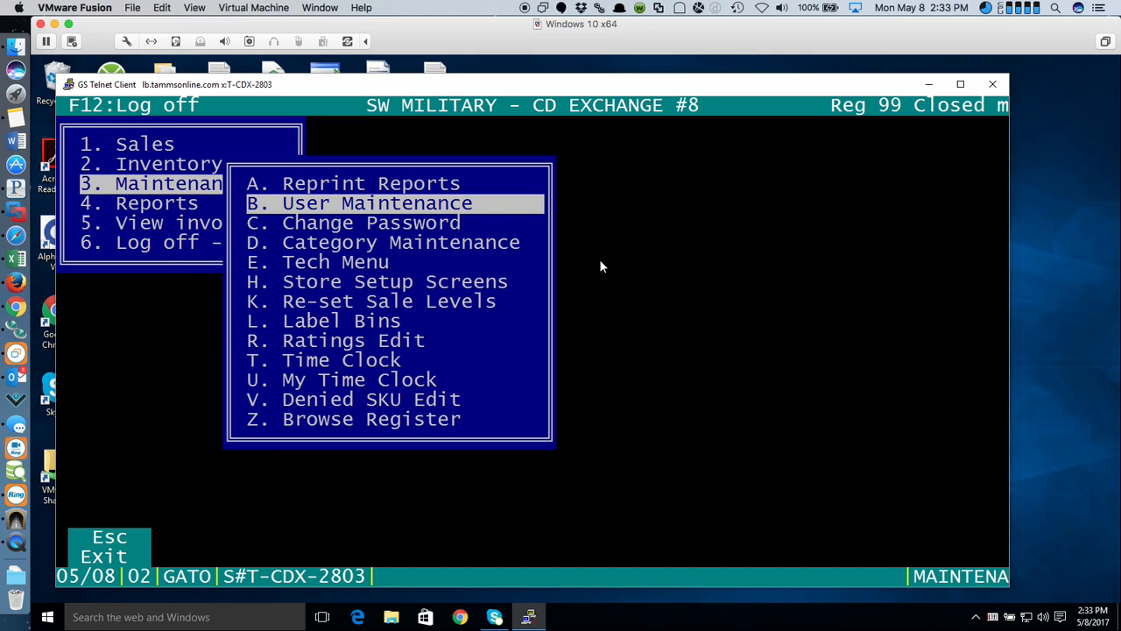
left_click(375, 182)
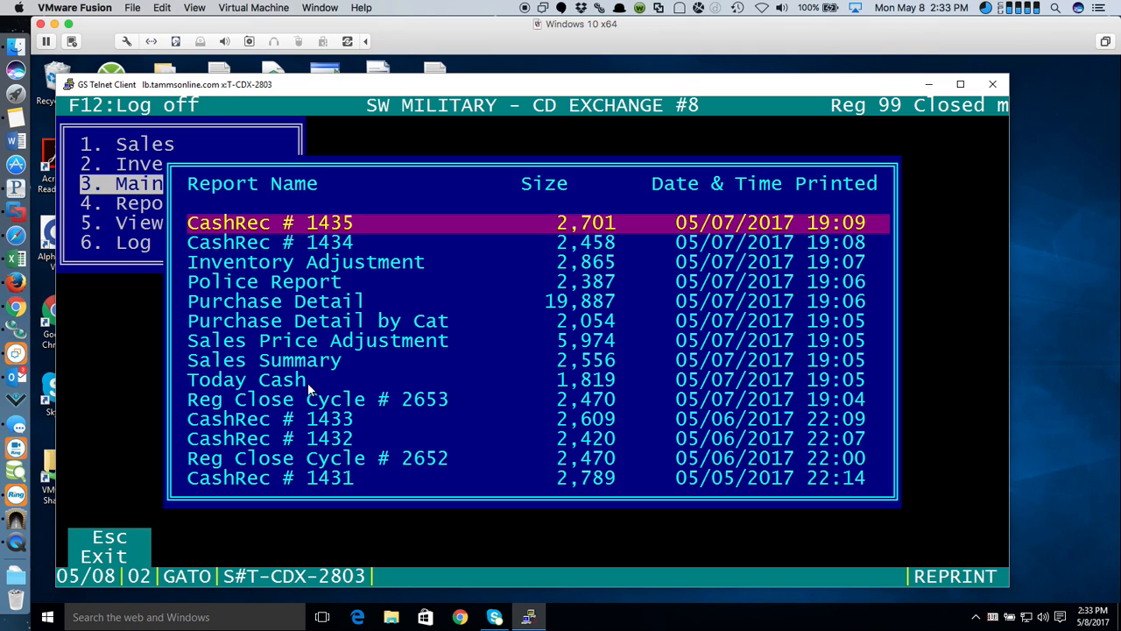
- Close Reprint Reports and open the Store Setup Screens submenu
key("Escape")
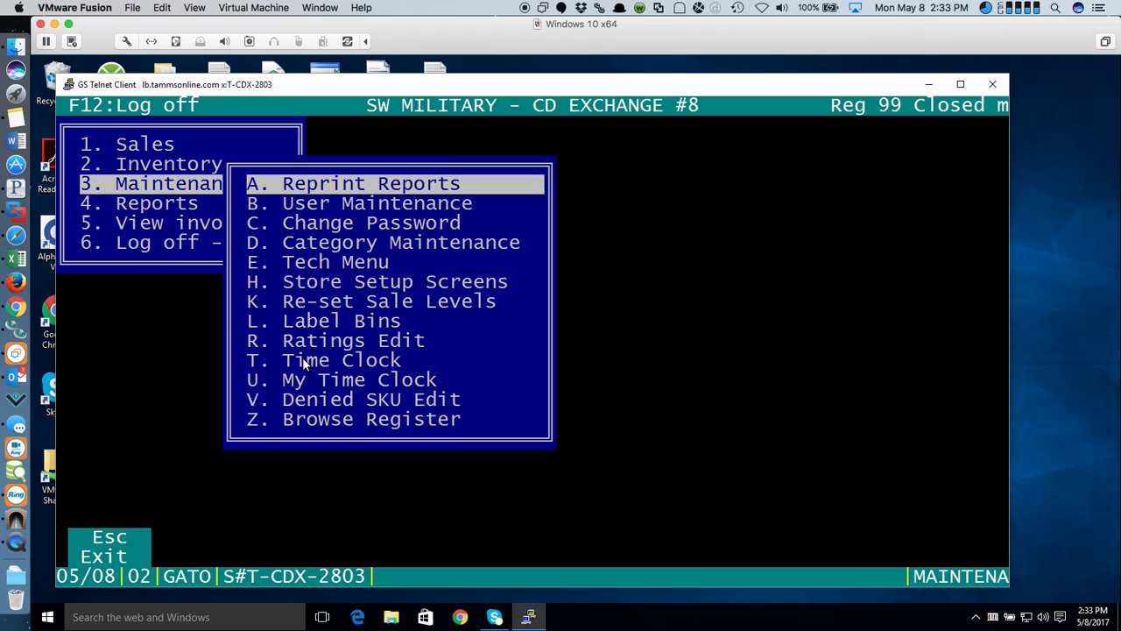
left_click(445, 286)
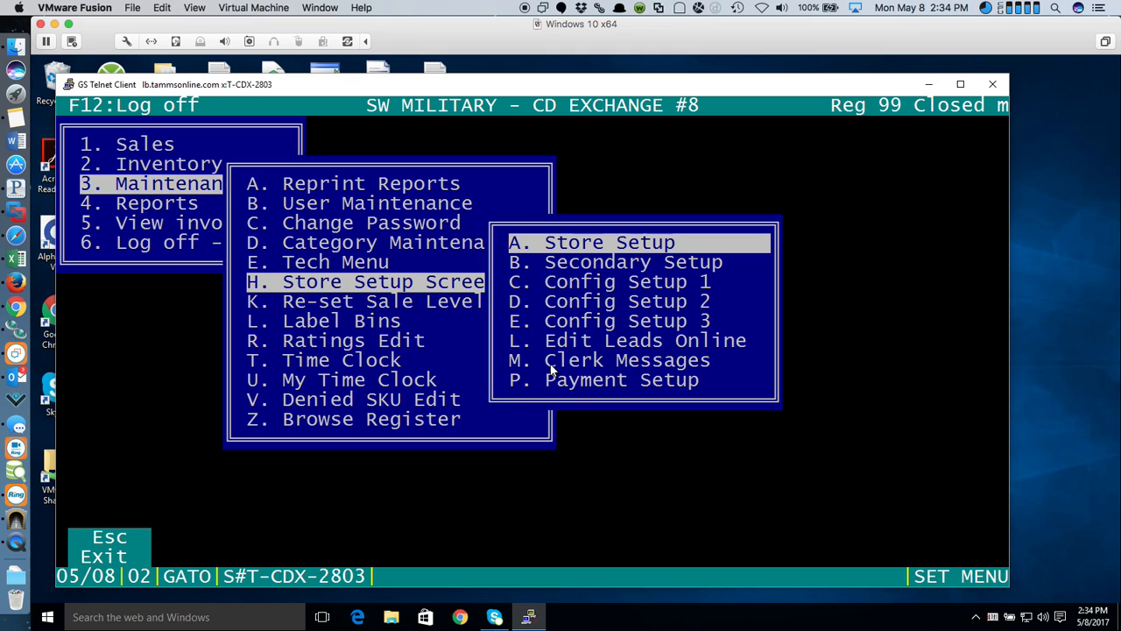
- Check Ratings Edit, declining to add a new rating
key("Escape")
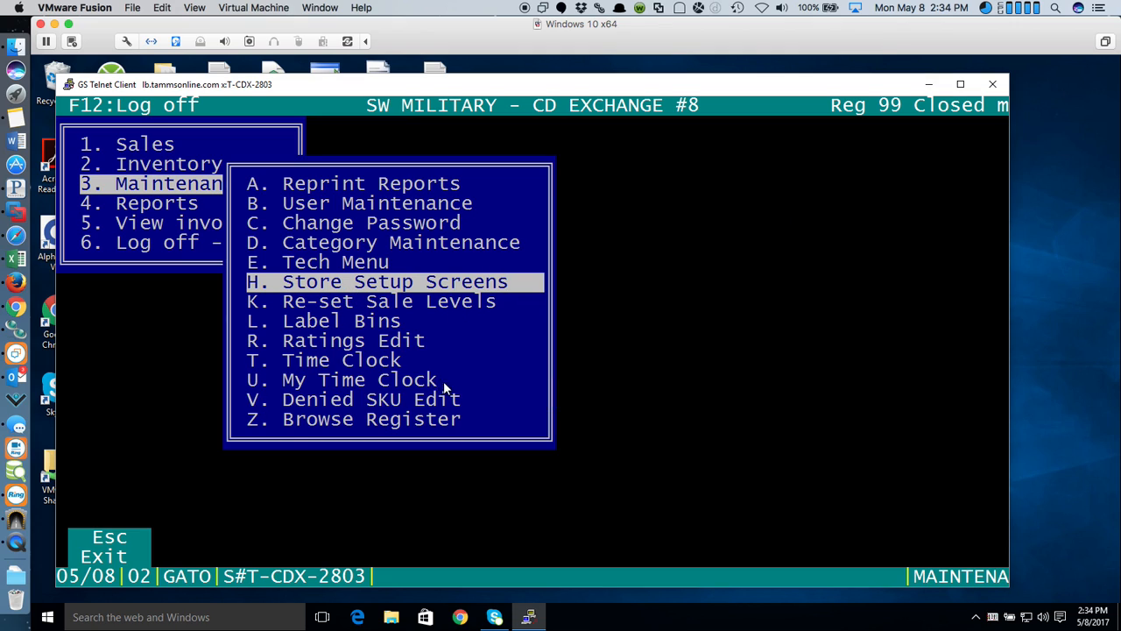
left_click(371, 341)
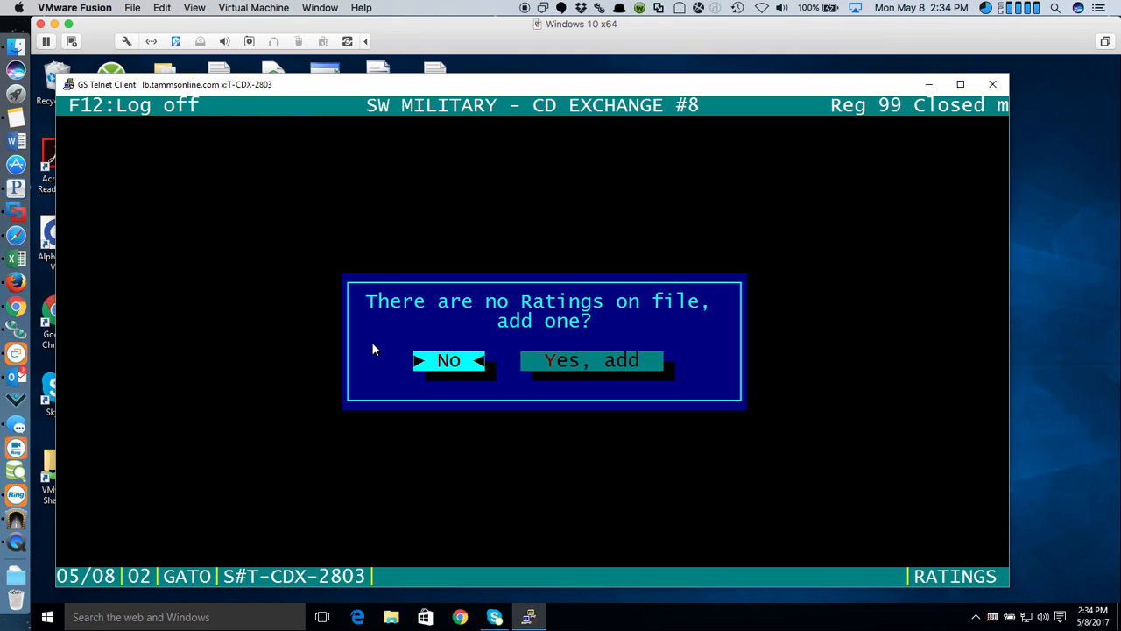
left_click(454, 366)
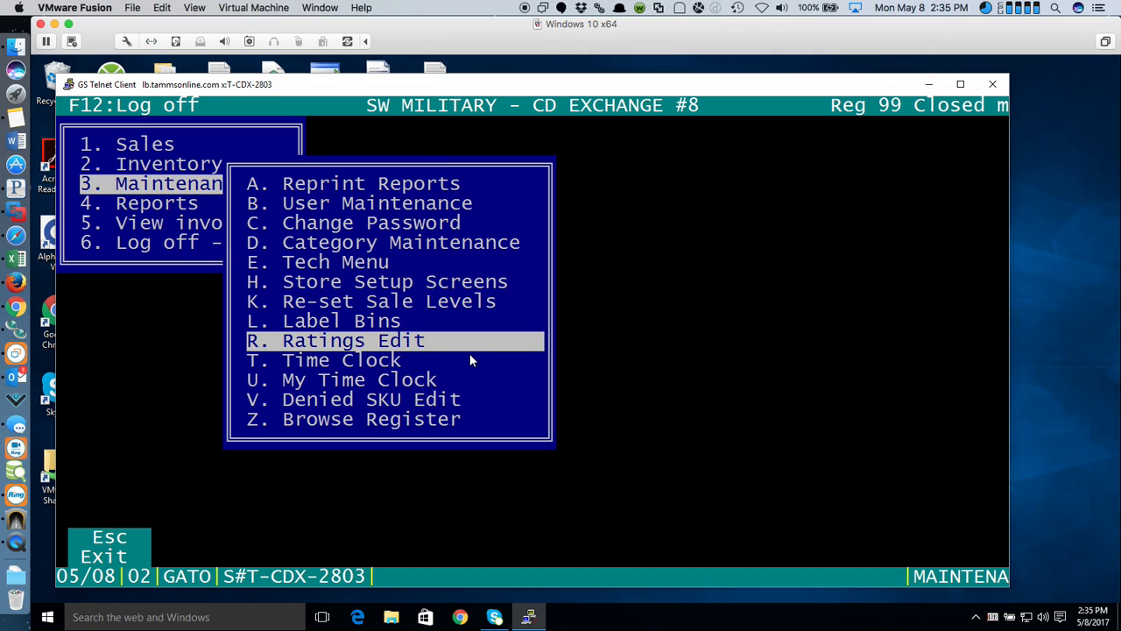
- View the 05/08/2017 past invoices list from the main menu, then log out
key("Escape")
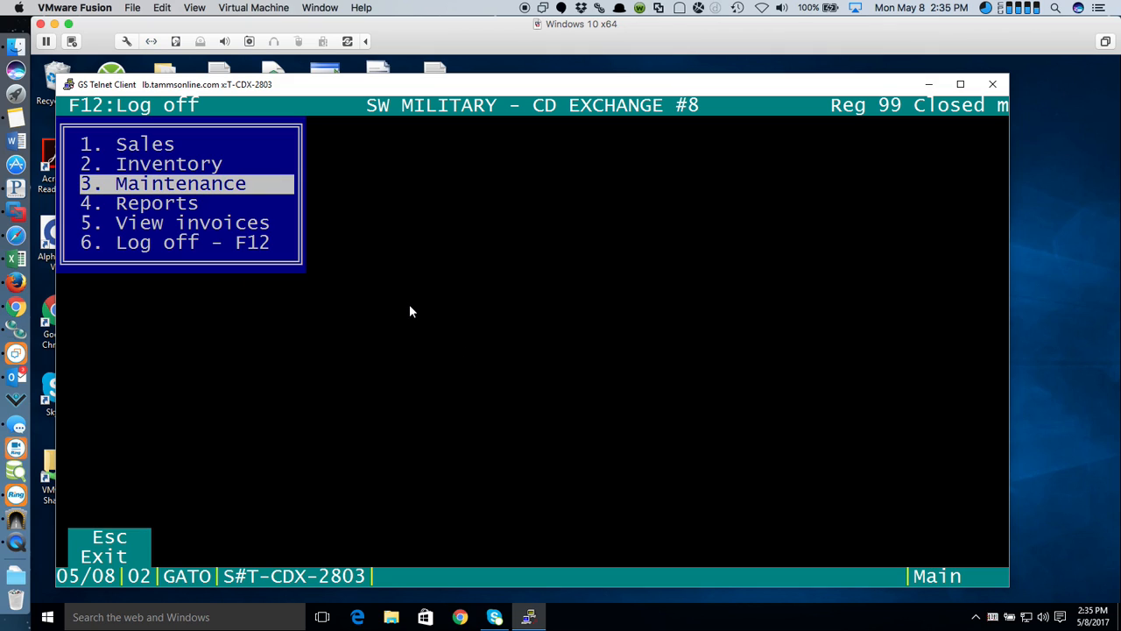
key("Up")
key("Up")
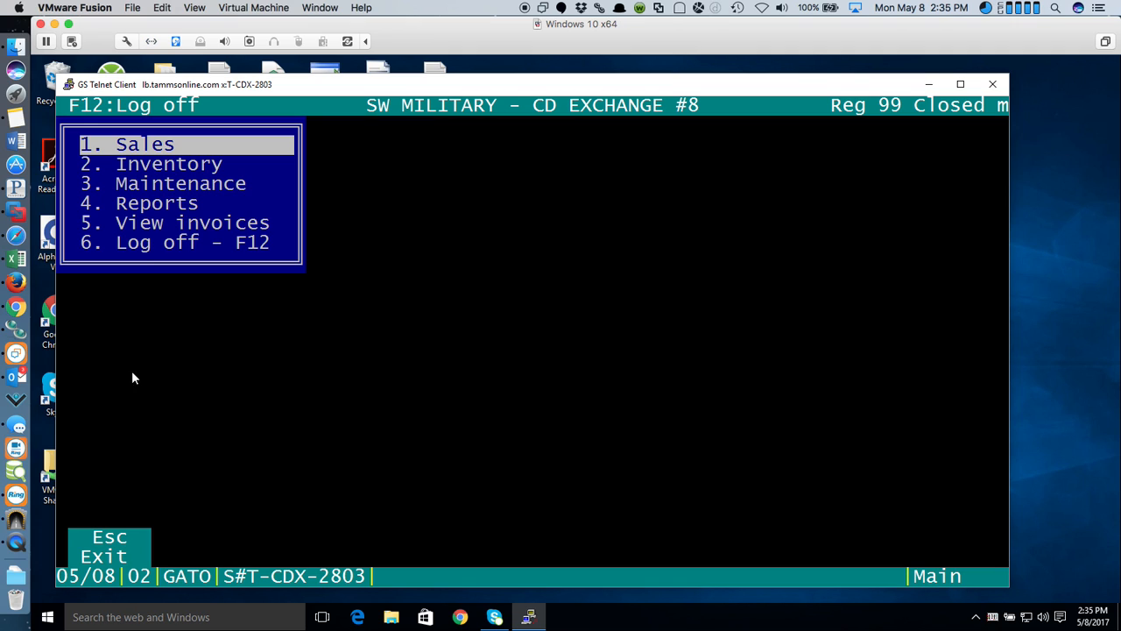
key("5")
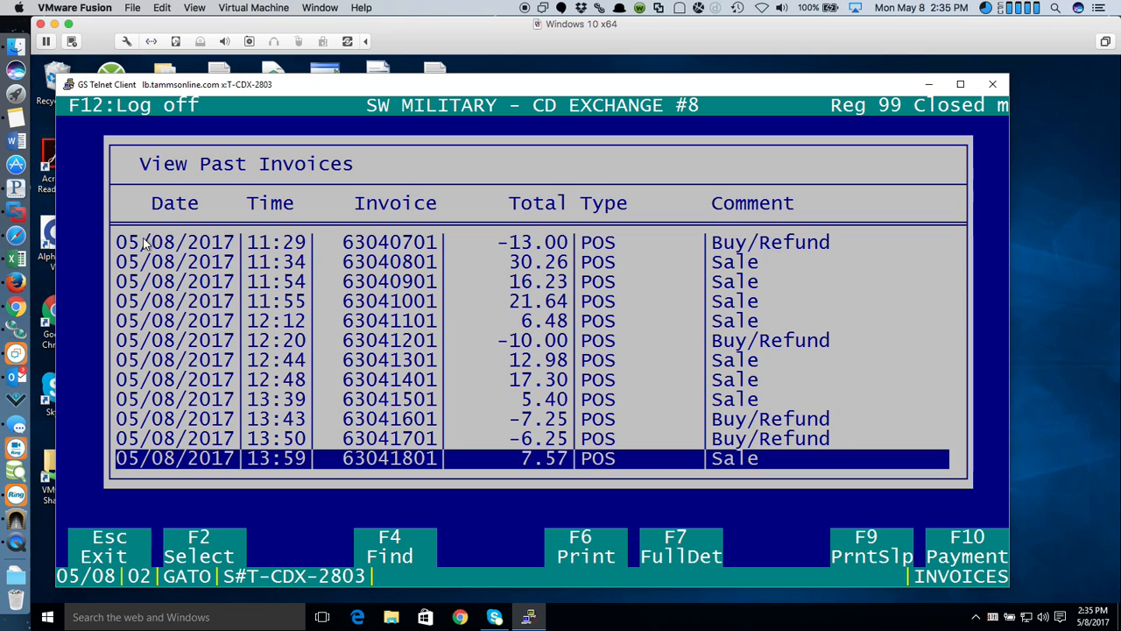
key("Escape")
left_click(146, 249)
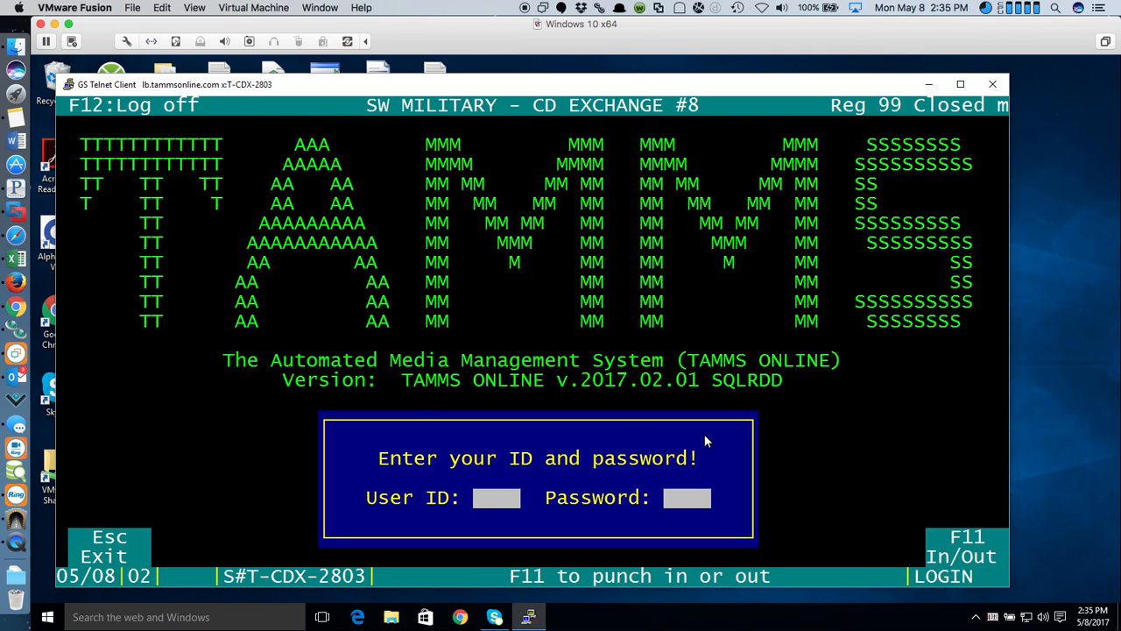
- Exit the telnet TAMMS session and launch the ERS reports site in Edge from TAMMS-Terminal
key("Escape")
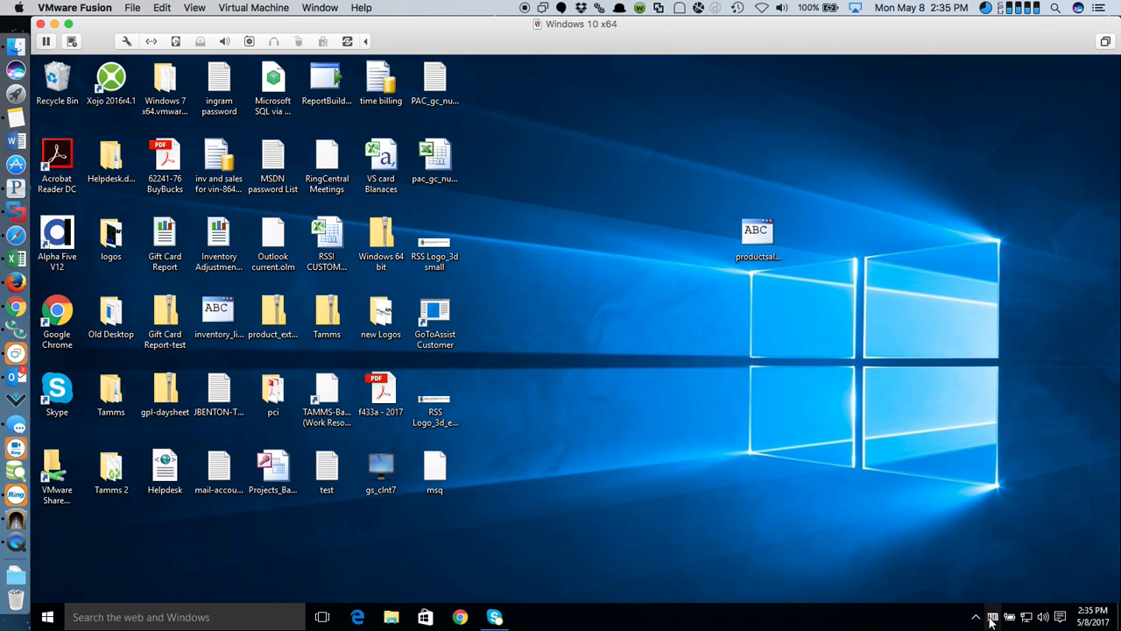
left_click(991, 618)
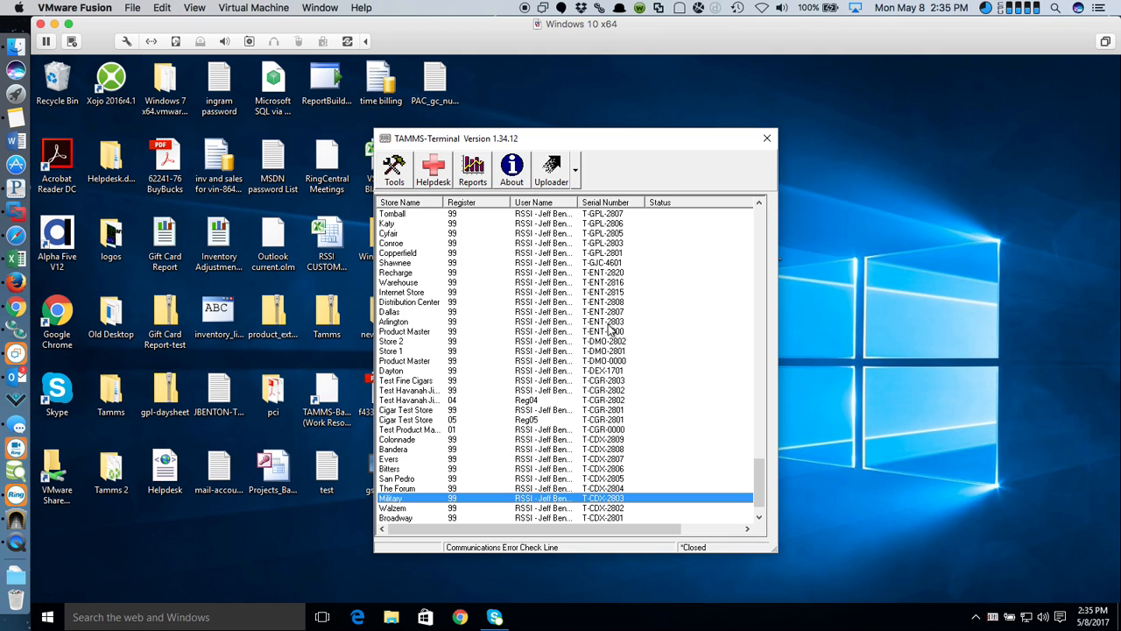
left_click(484, 171)
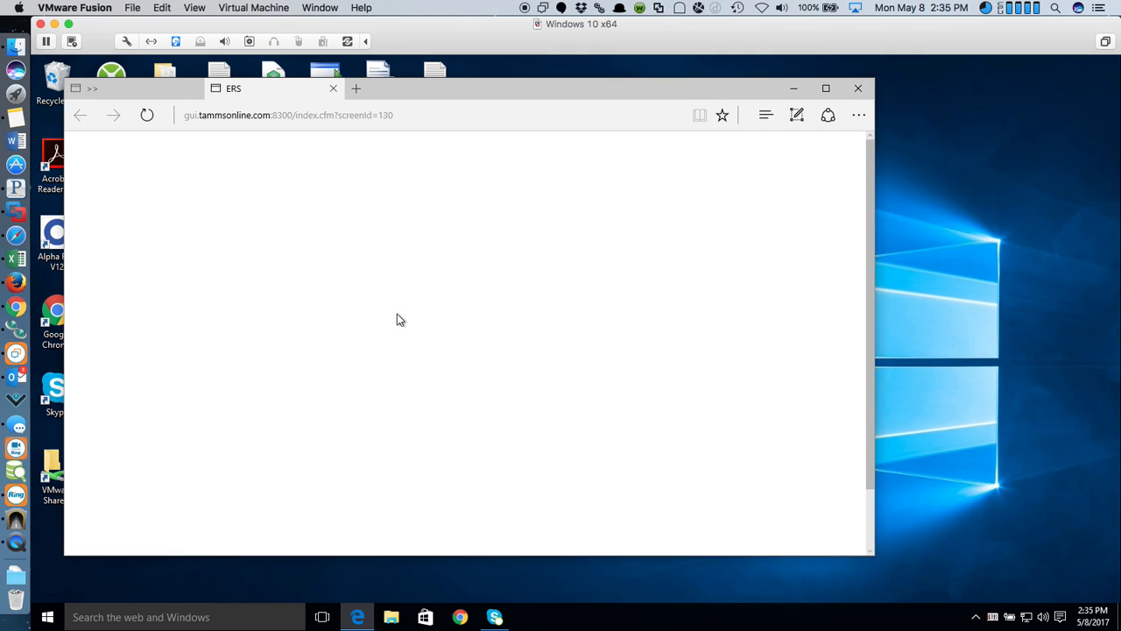
- Sign in to ERS with the user's username and password
left_click(453, 350)
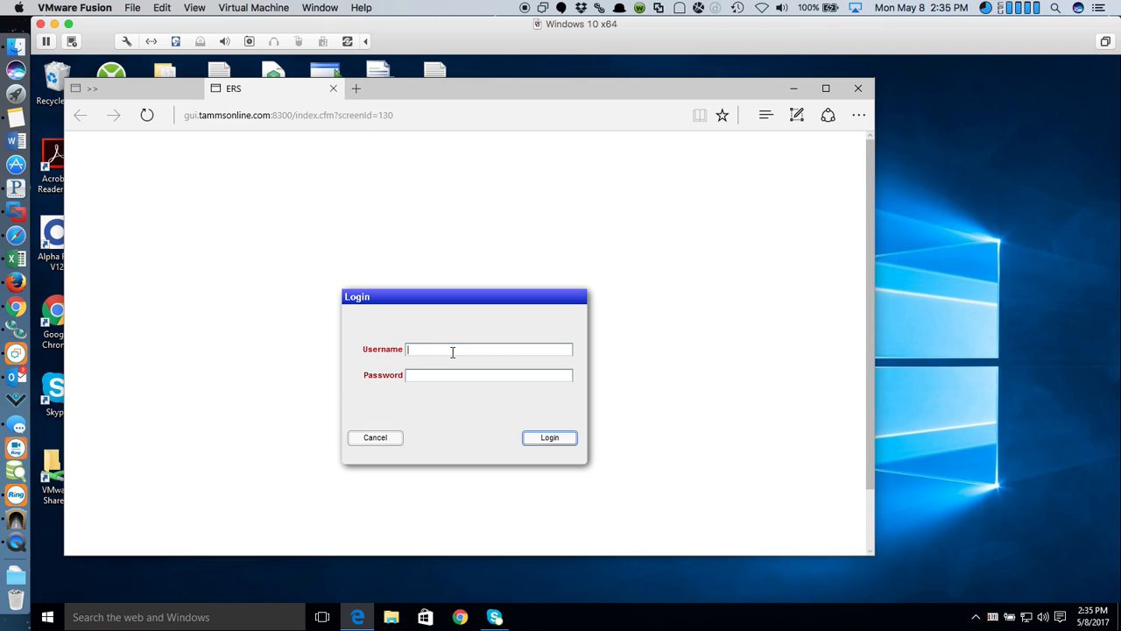
key("Tab")
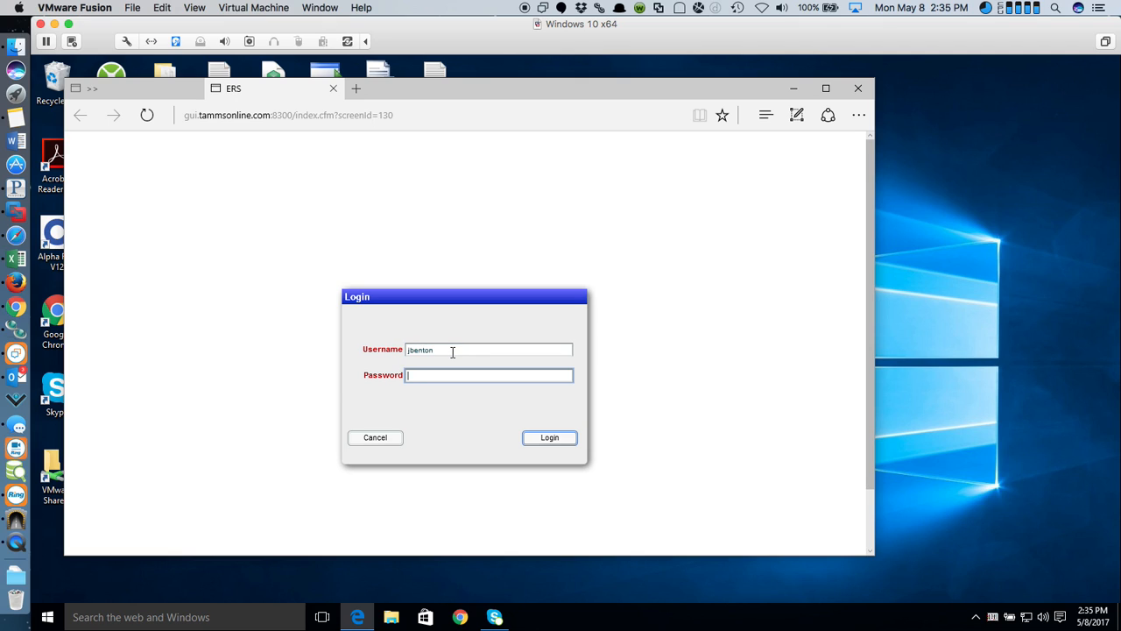
type("******")
key("Return")
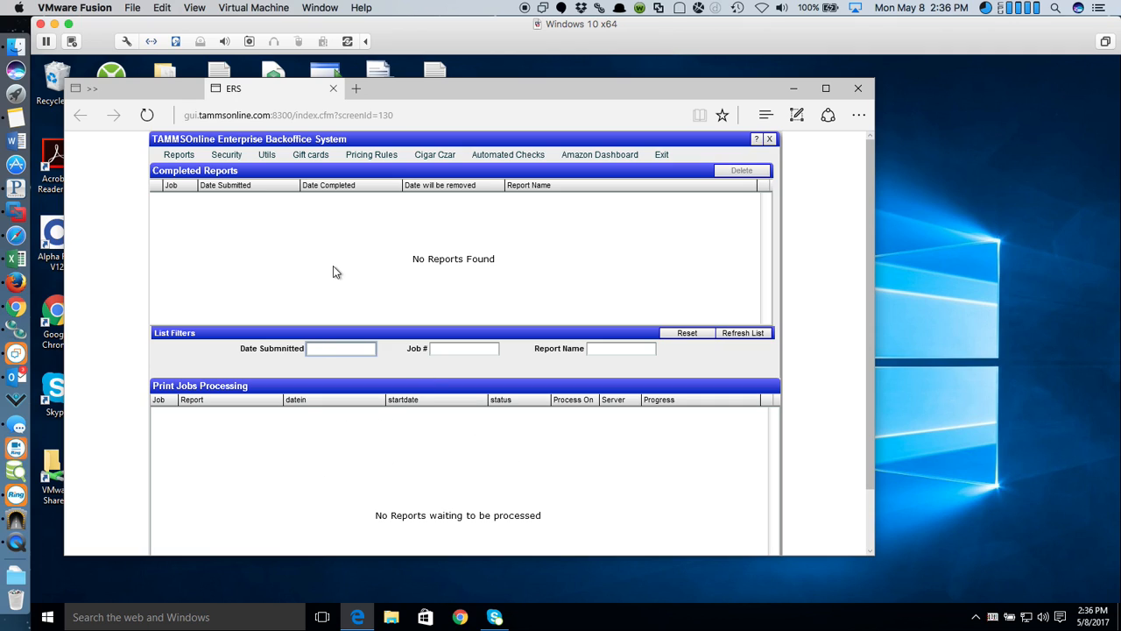
- Show the completed reports and print jobs lists with Edge maximized
left_click(184, 155)
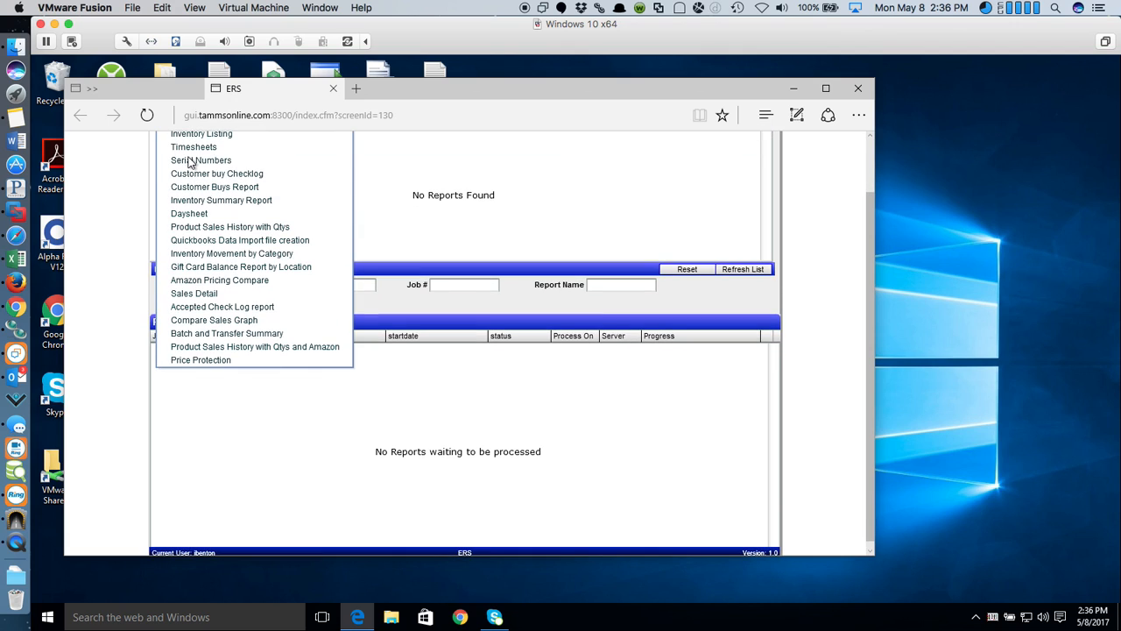
left_click(824, 89)
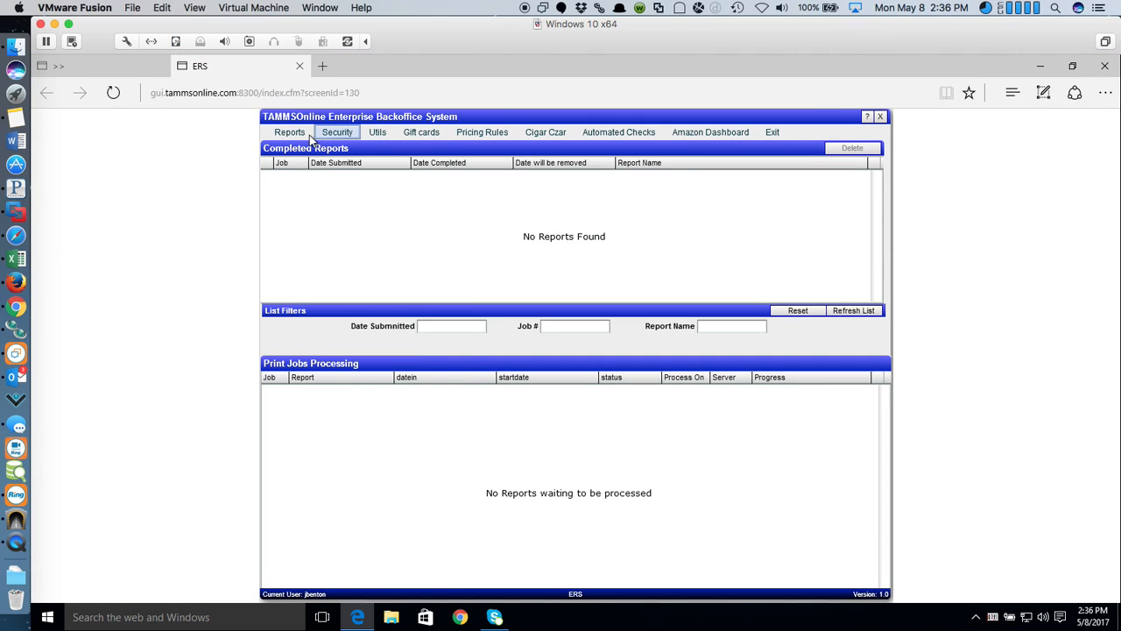
mouse_move(304, 140)
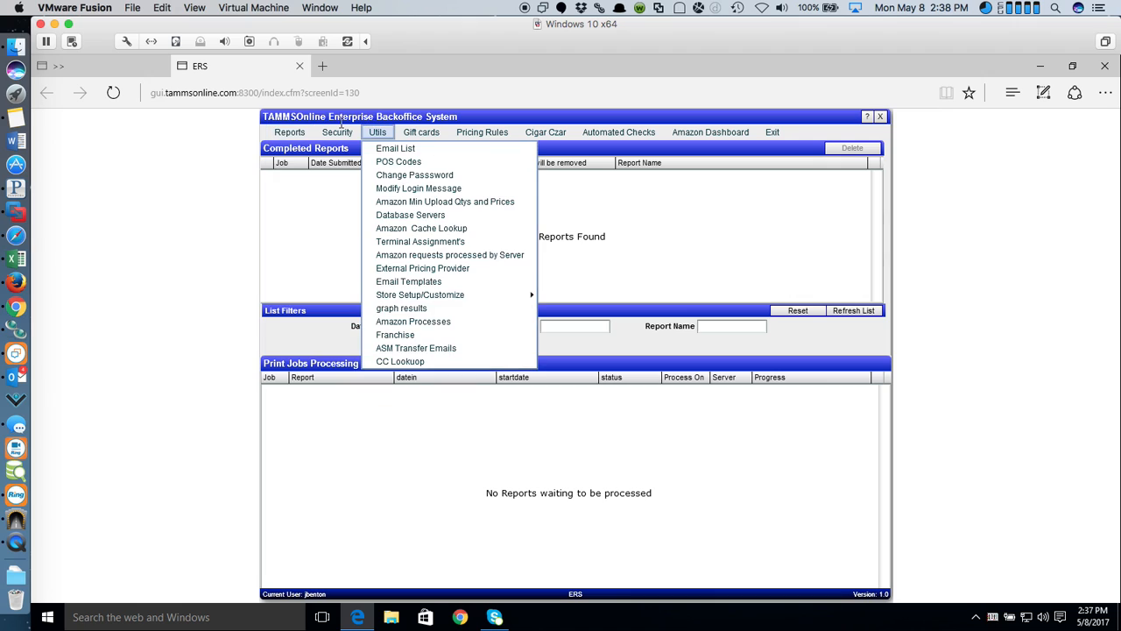
- Check the empty Pricing Rules > Class List, close it, then open the Amazon Dashboard menu
left_click(340, 131)
mouse_move(380, 133)
mouse_move(494, 135)
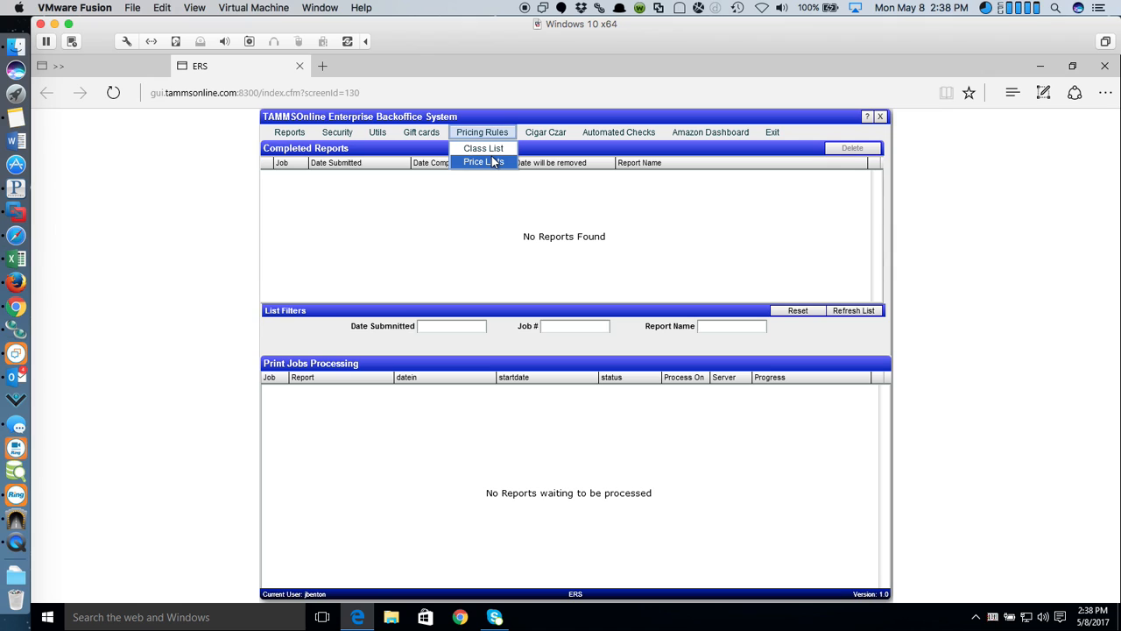
left_click(492, 162)
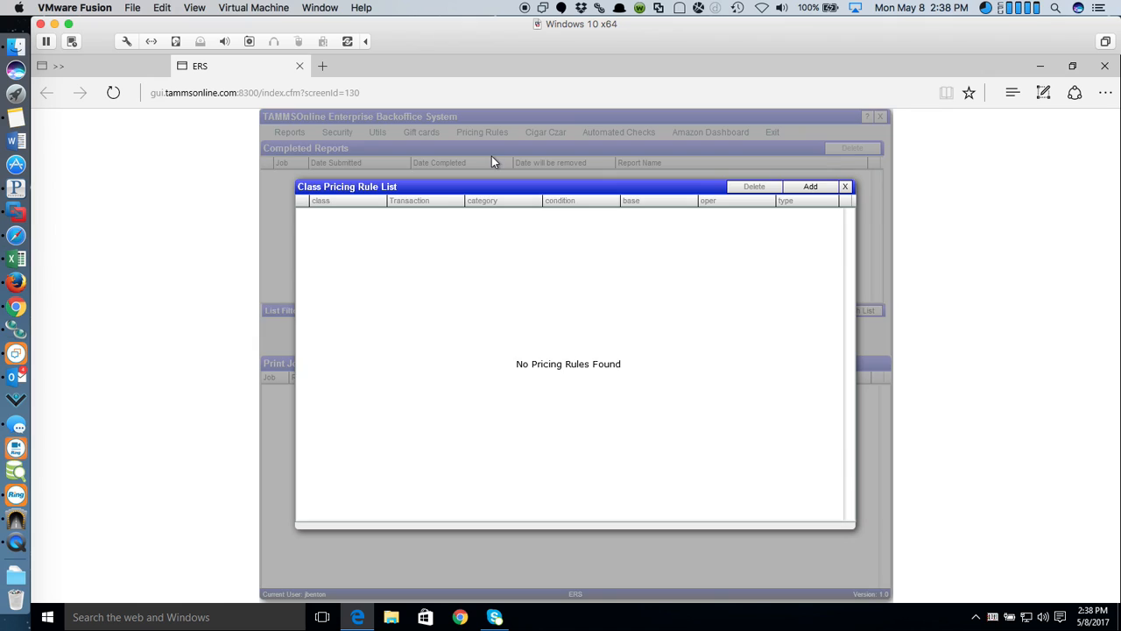
left_click(842, 187)
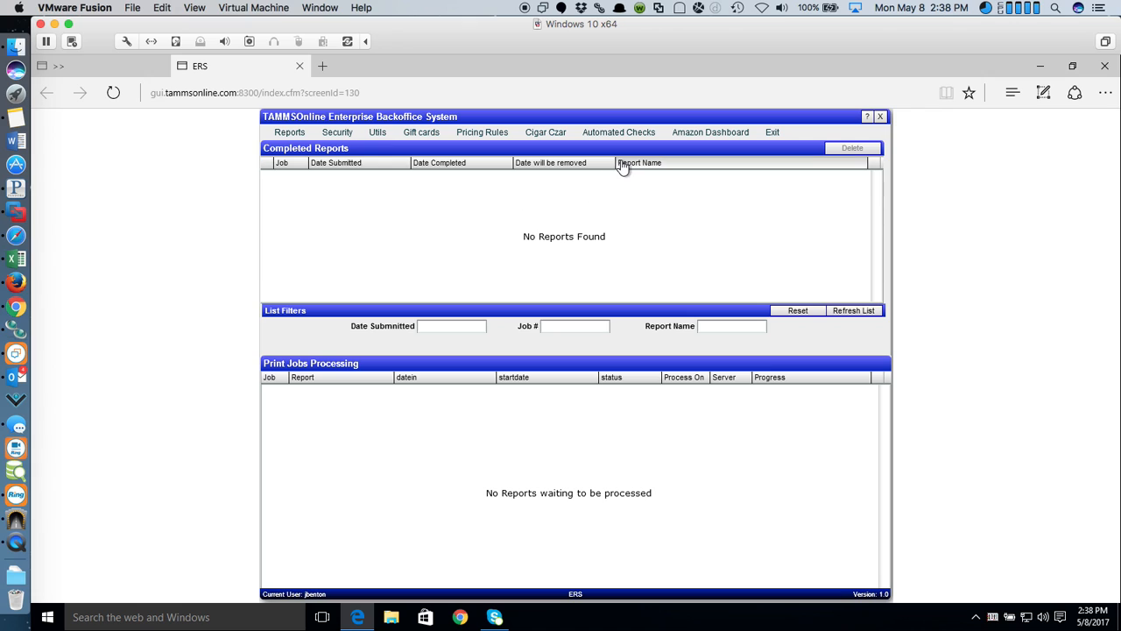
left_click(719, 132)
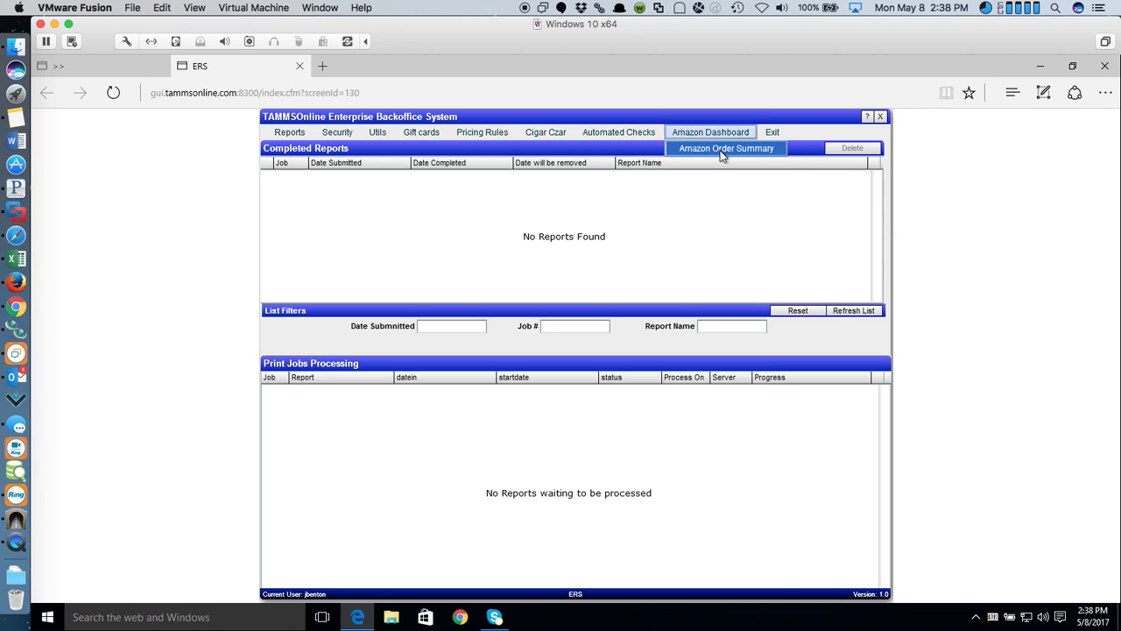
left_click(721, 154)
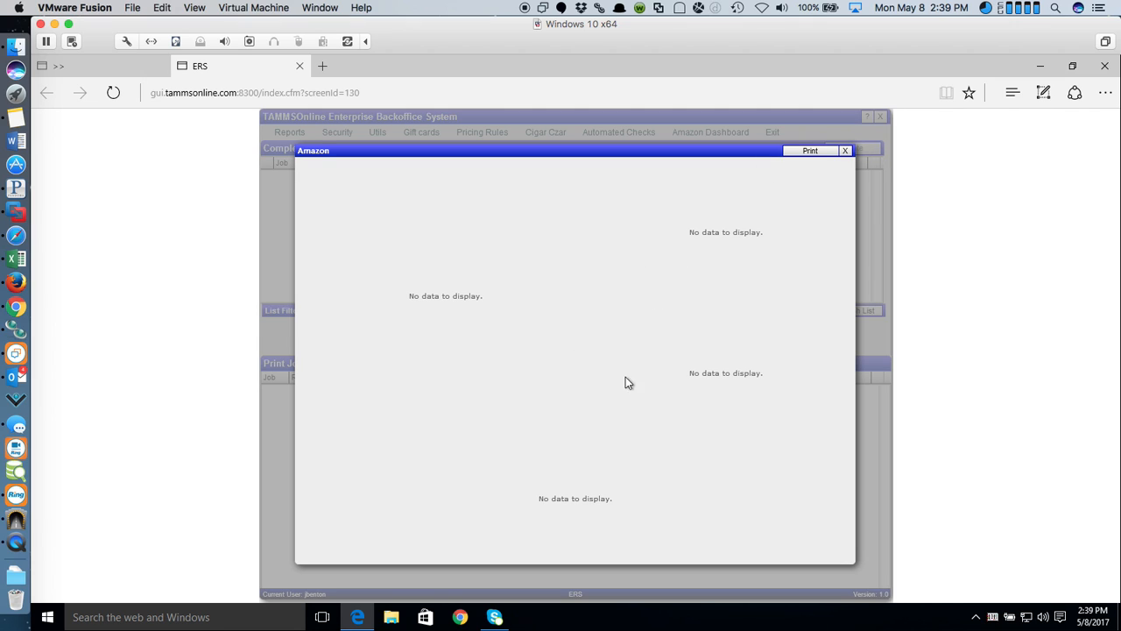
left_click(845, 151)
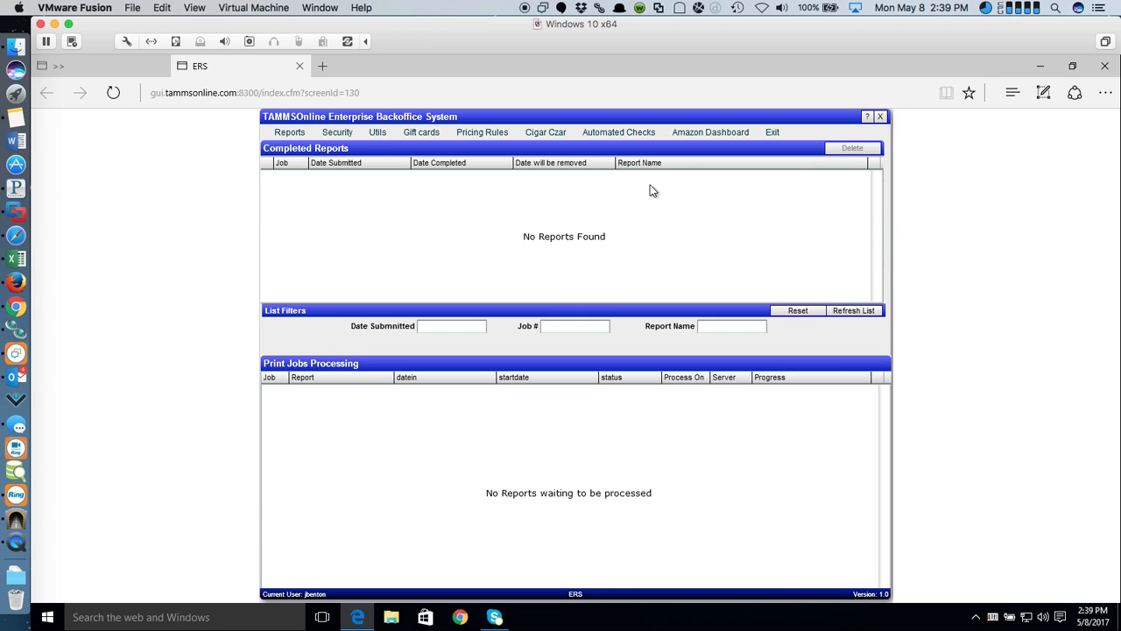
- Exit the Enterprise Backoffice System and cancel the Login prompt
left_click(774, 132)
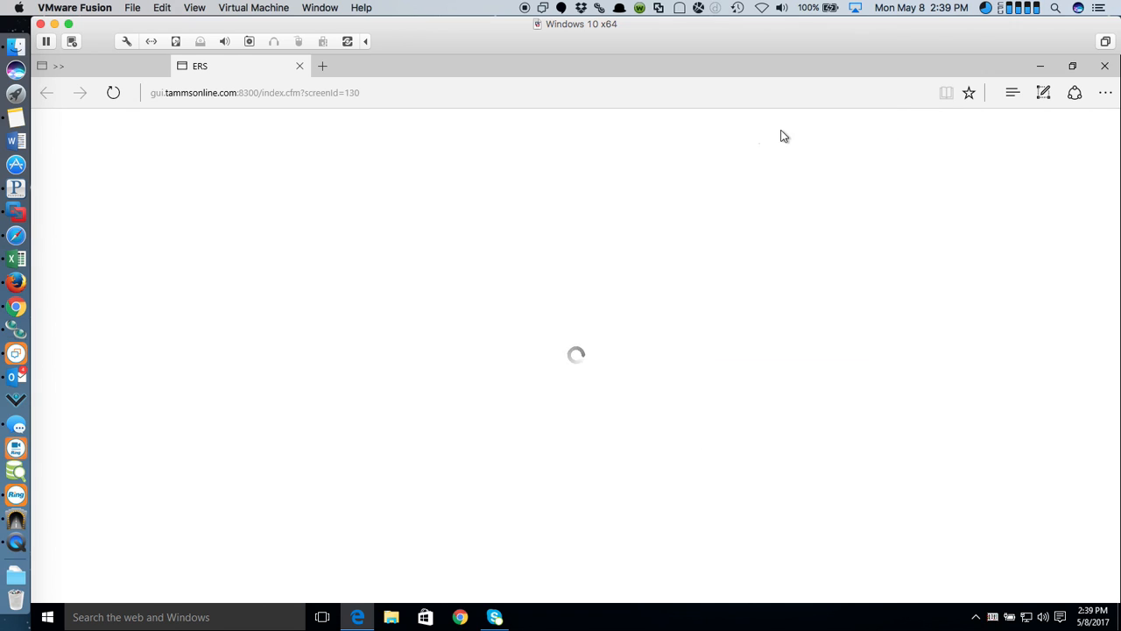
left_click(486, 416)
left_click(19, 51)
right_click(20, 51)
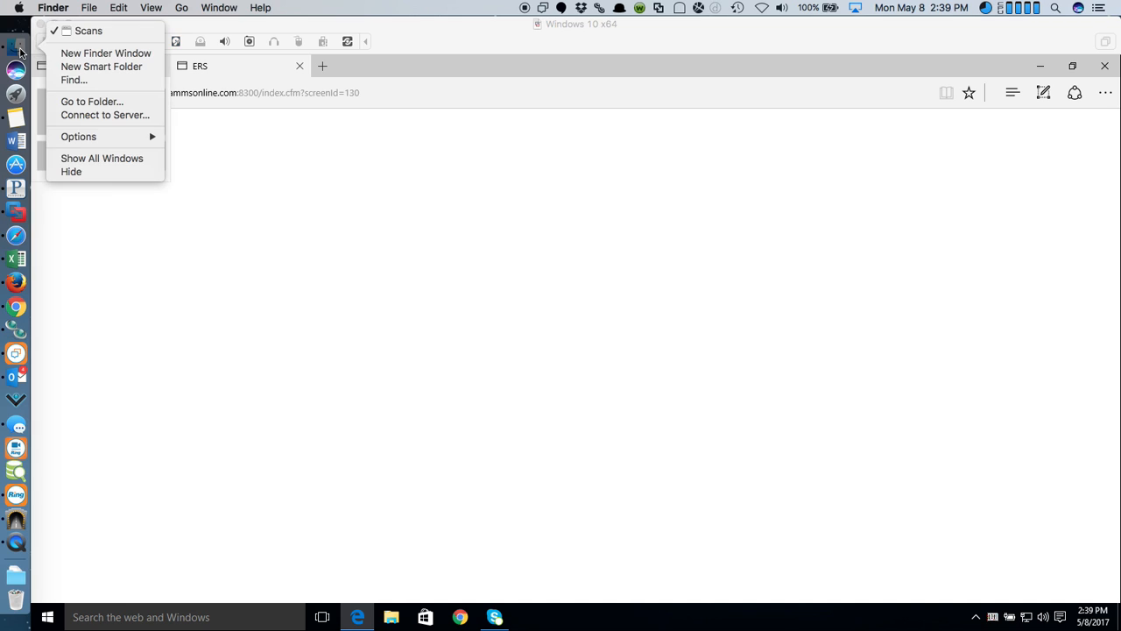
left_click(432, 206)
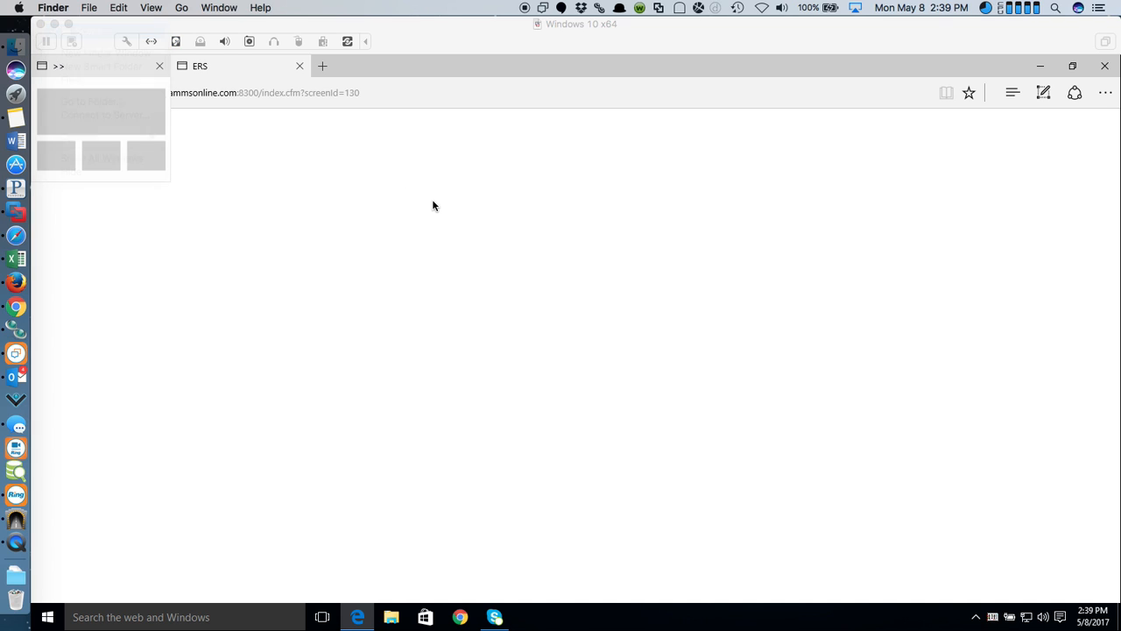
- Close Edge, choosing Close all for its open tabs
left_click(990, 43)
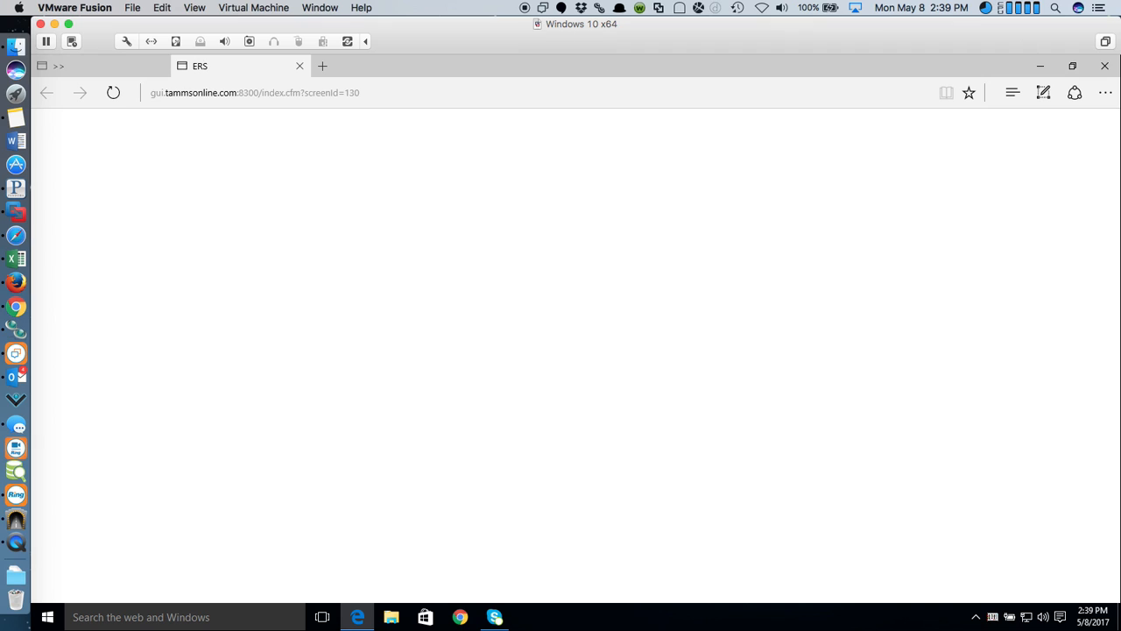
left_click(1104, 65)
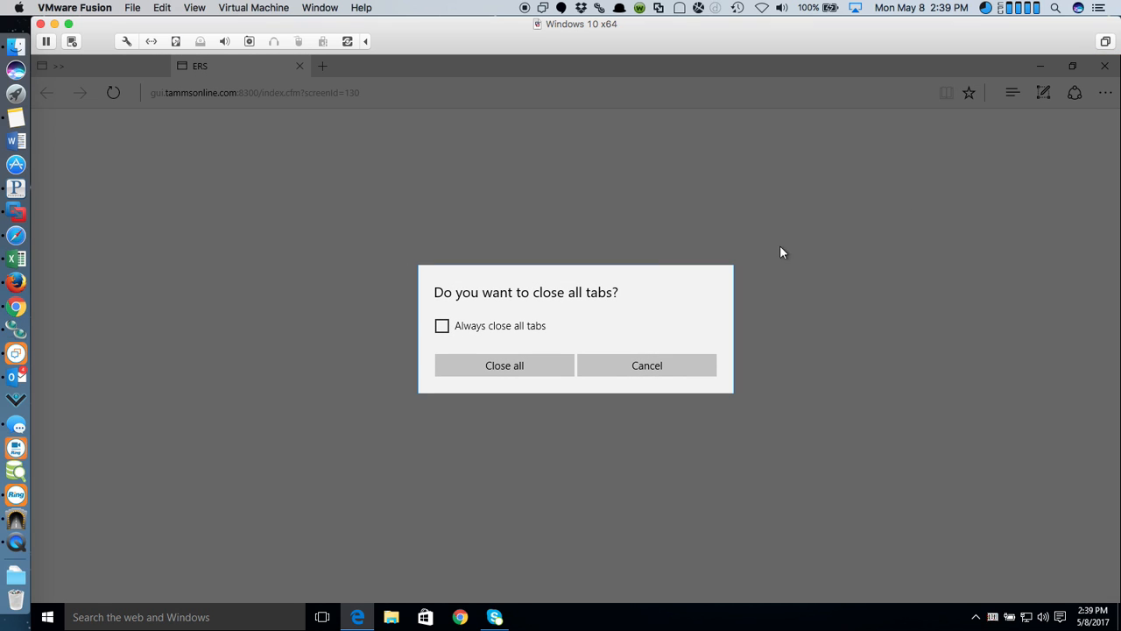
left_click(558, 366)
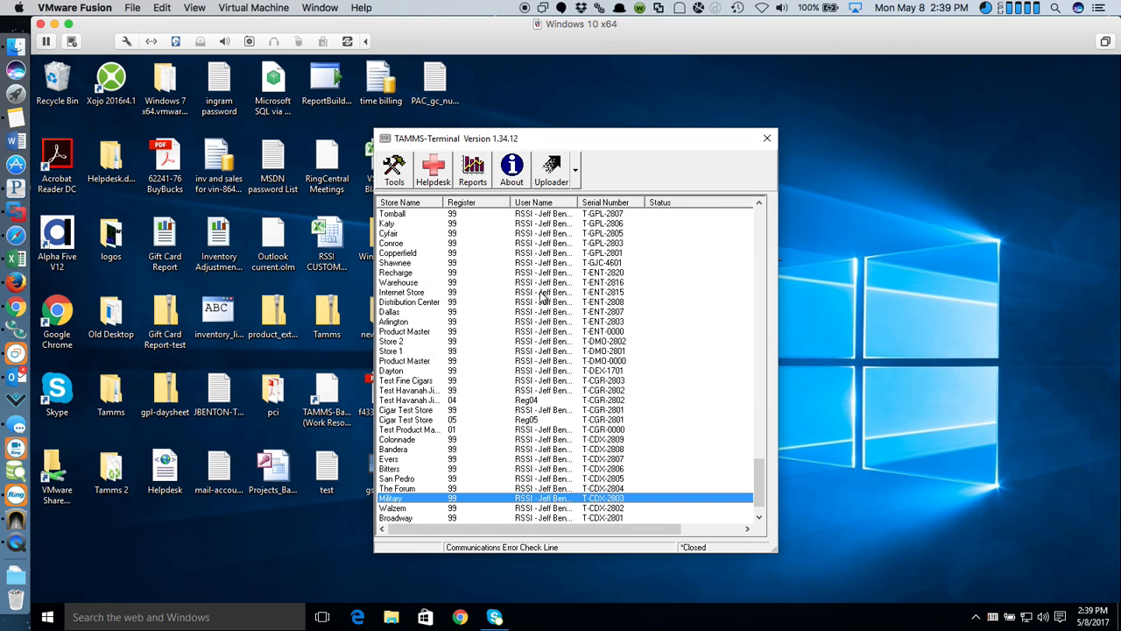
left_click(17, 50)
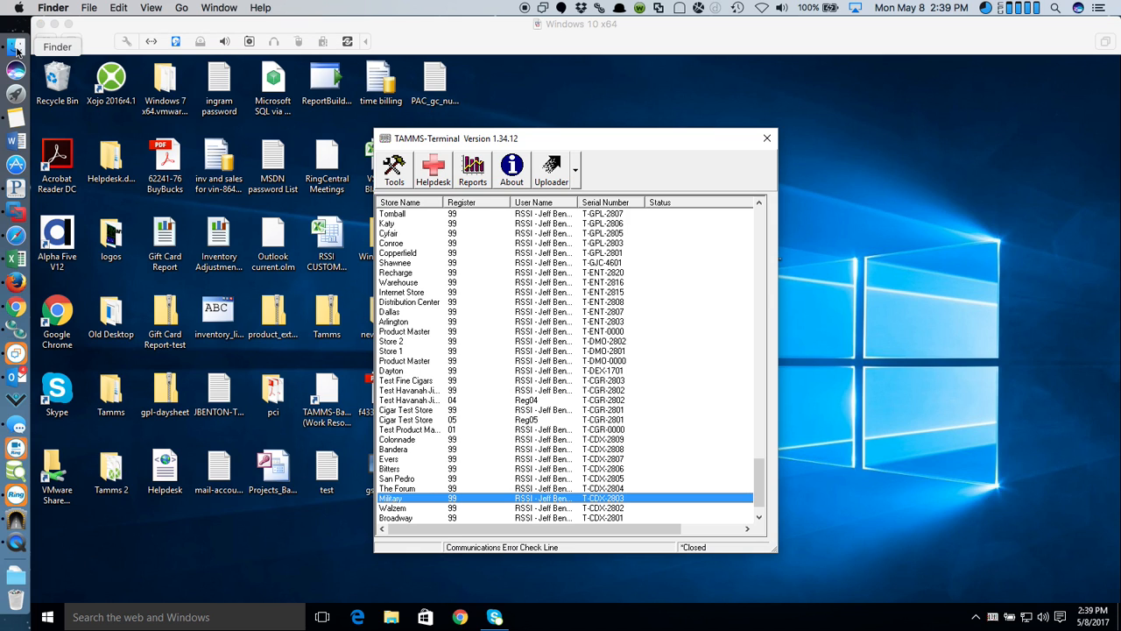
- View Price sticker.pdf, the $3.99 used price sticker, in Preview, then close it
left_click_drag(1120, 255, 312, 168)
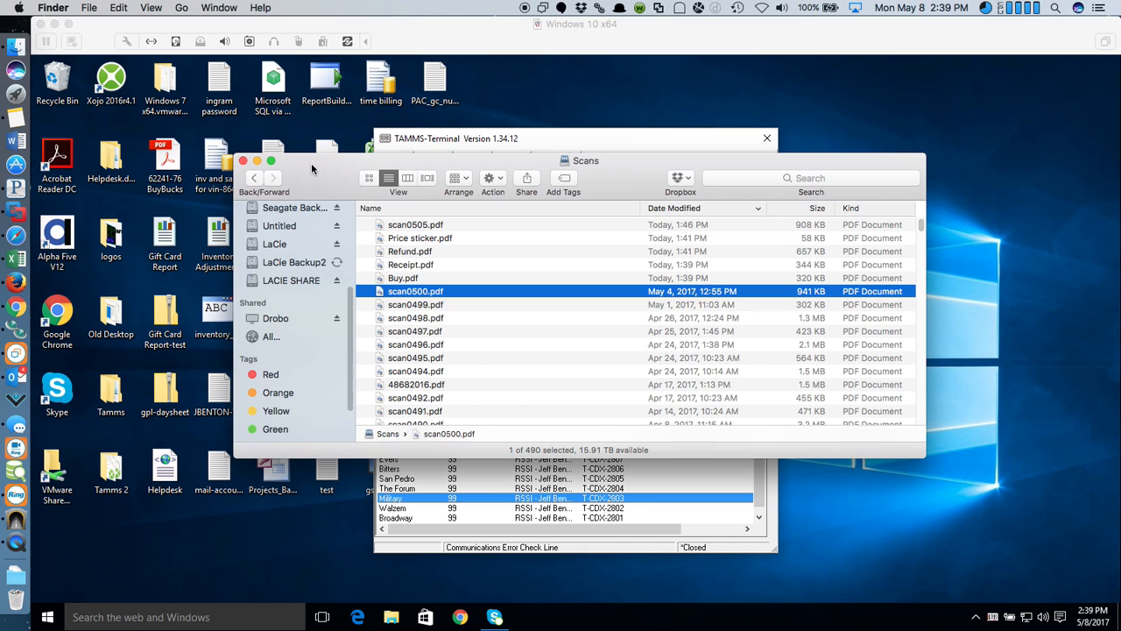
left_click(429, 240)
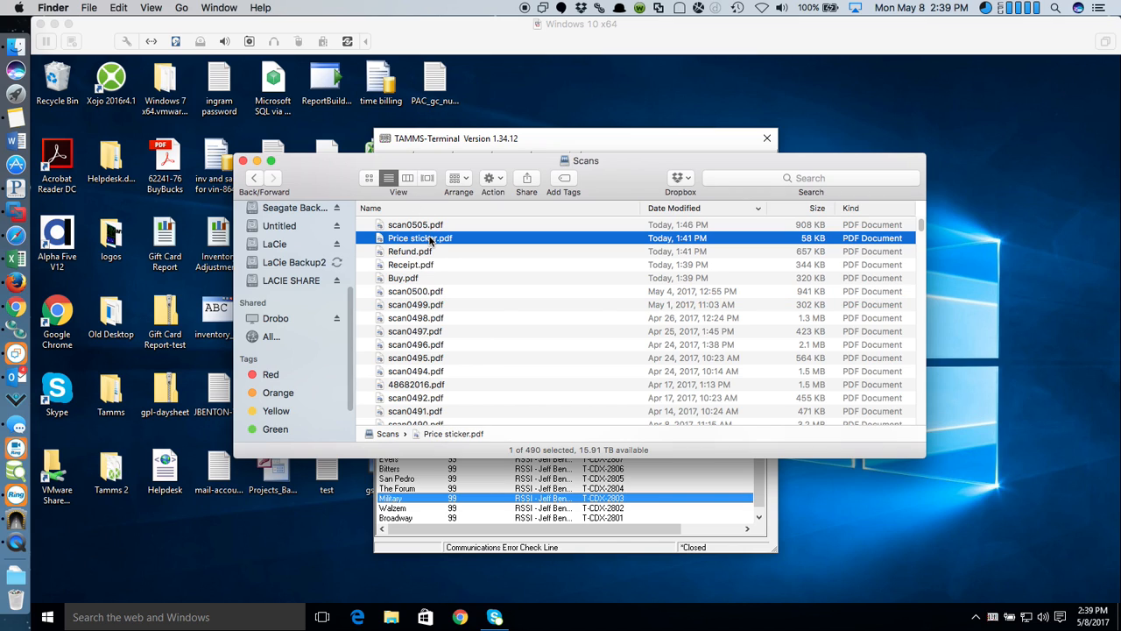
double_click(429, 240)
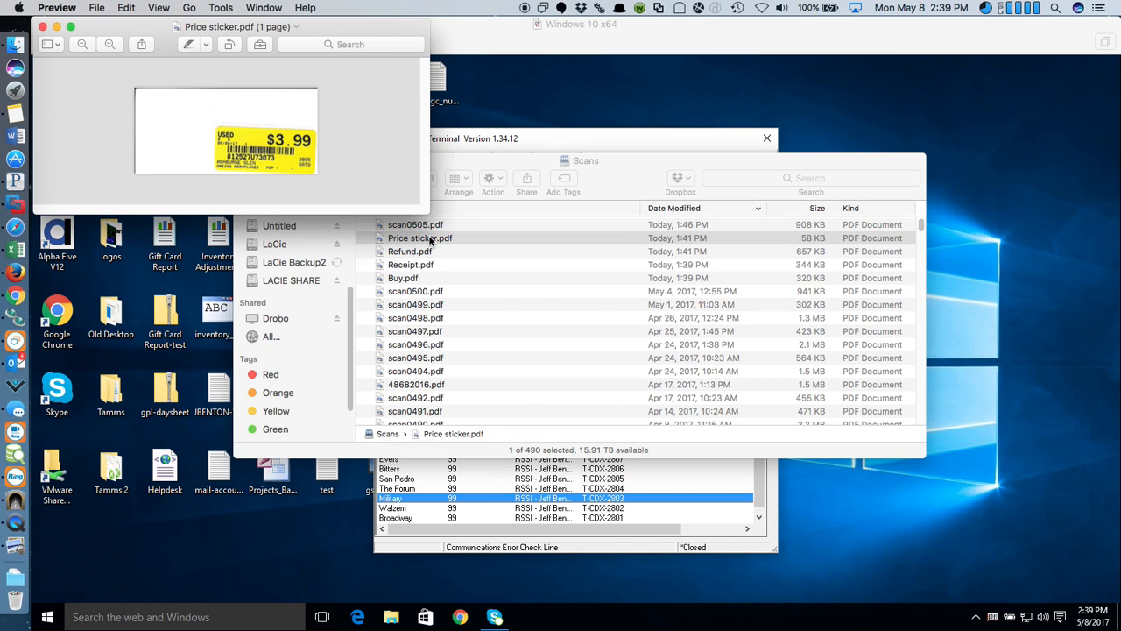
left_click_drag(378, 23, 621, 167)
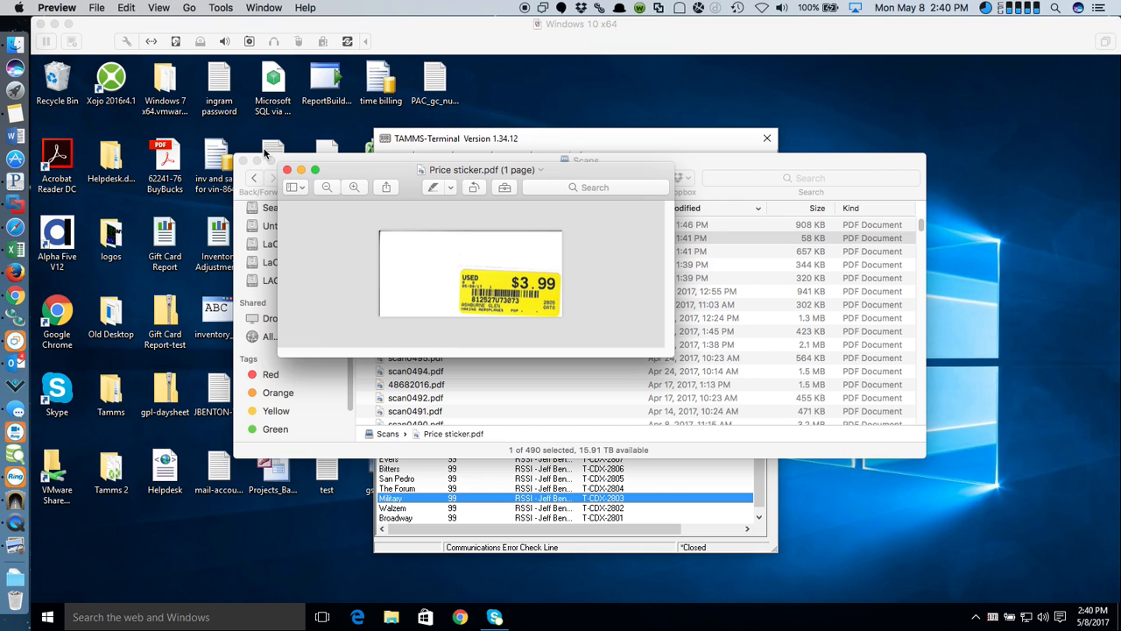
left_click(287, 170)
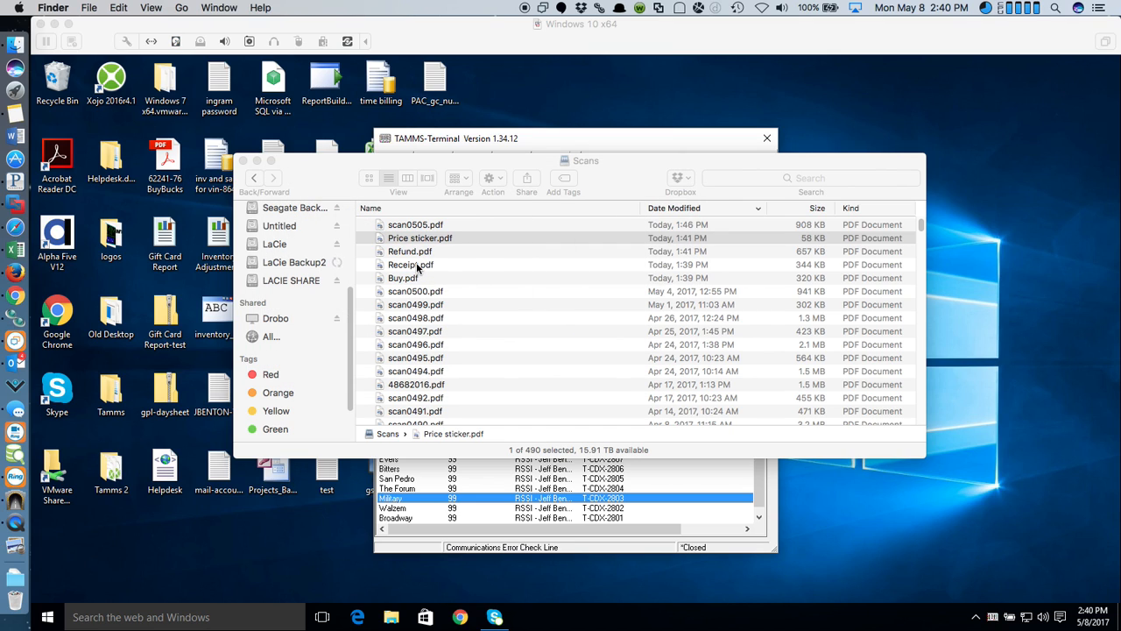
left_click(409, 265)
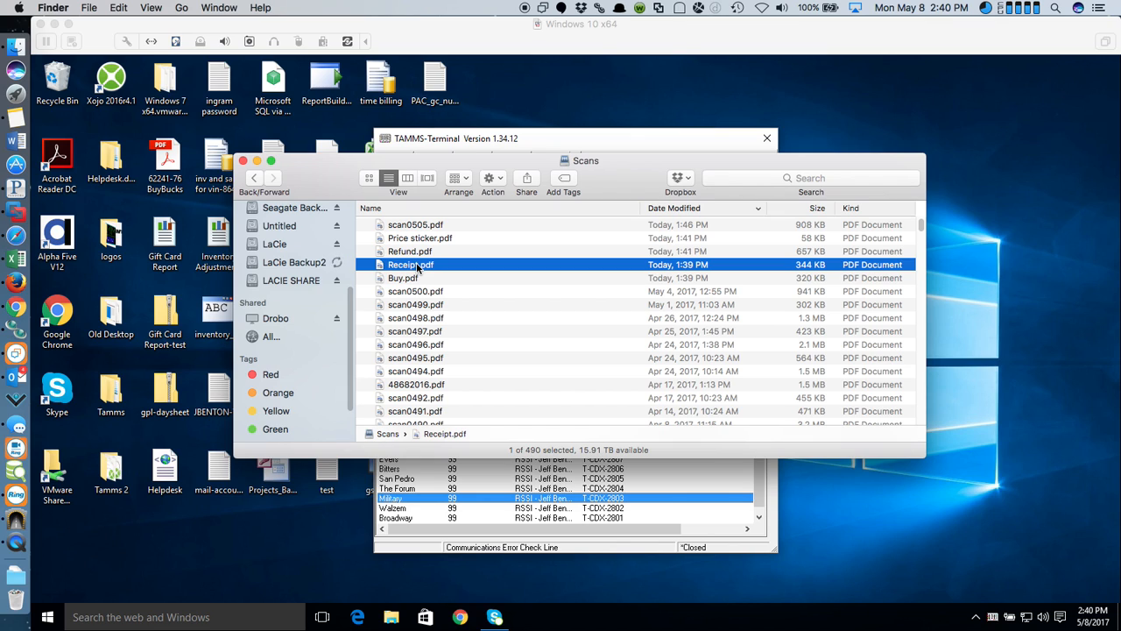
double_click(417, 266)
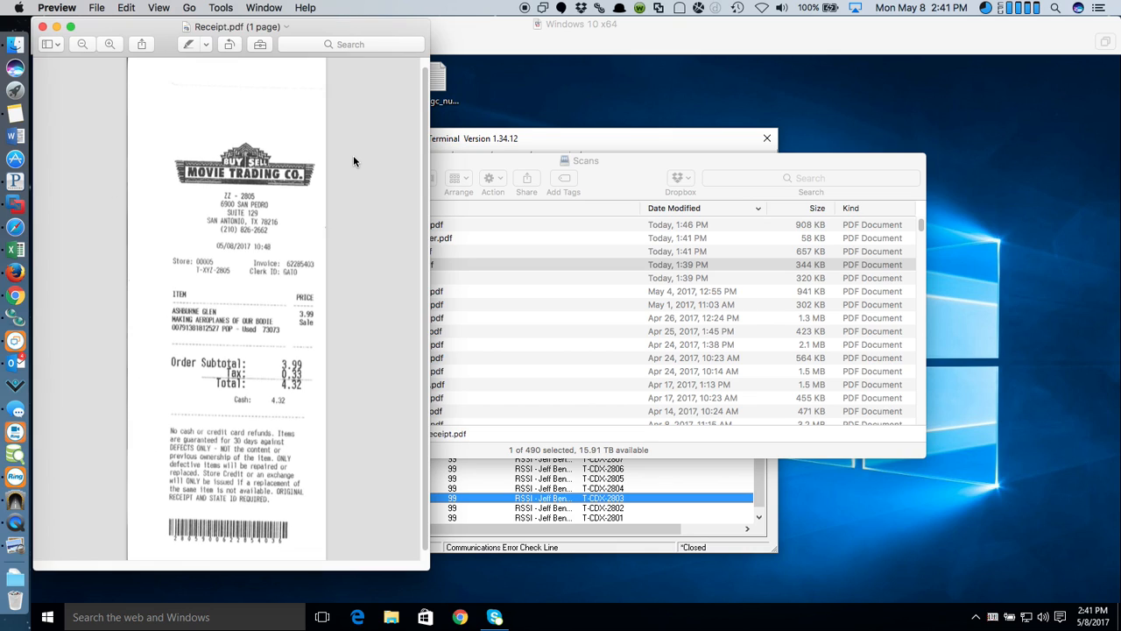
left_click(42, 26)
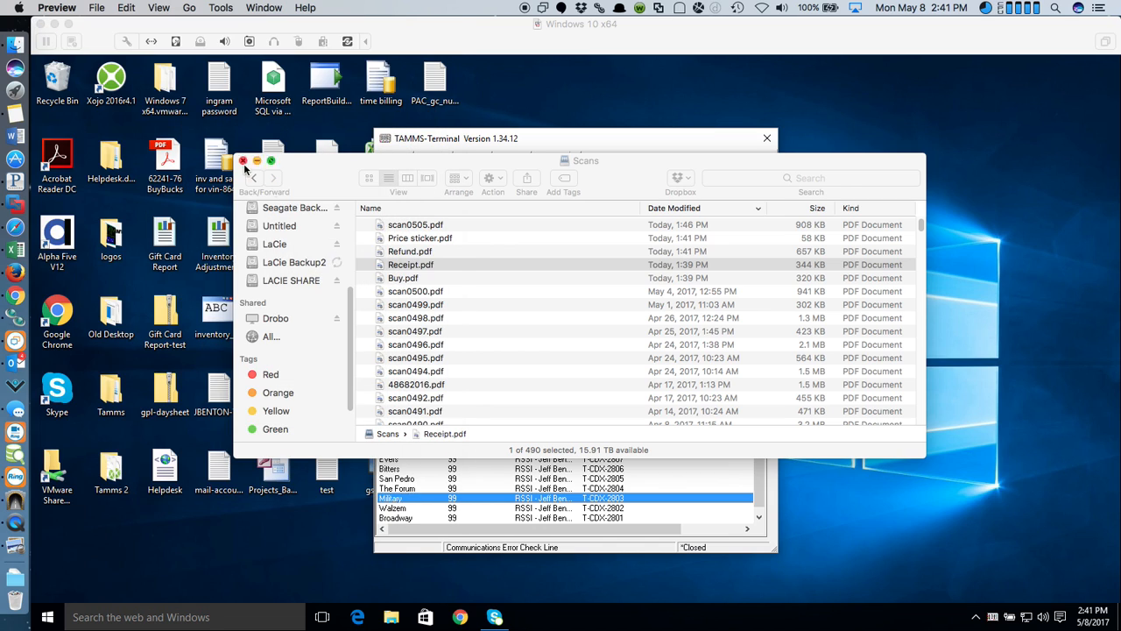
left_click(423, 251)
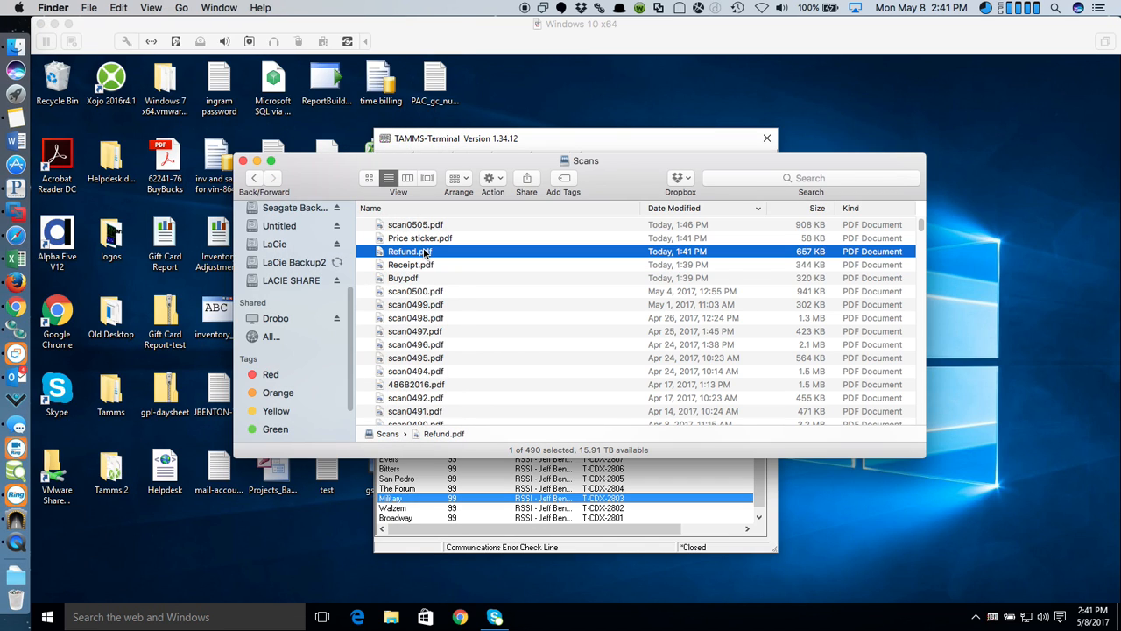
double_click(424, 252)
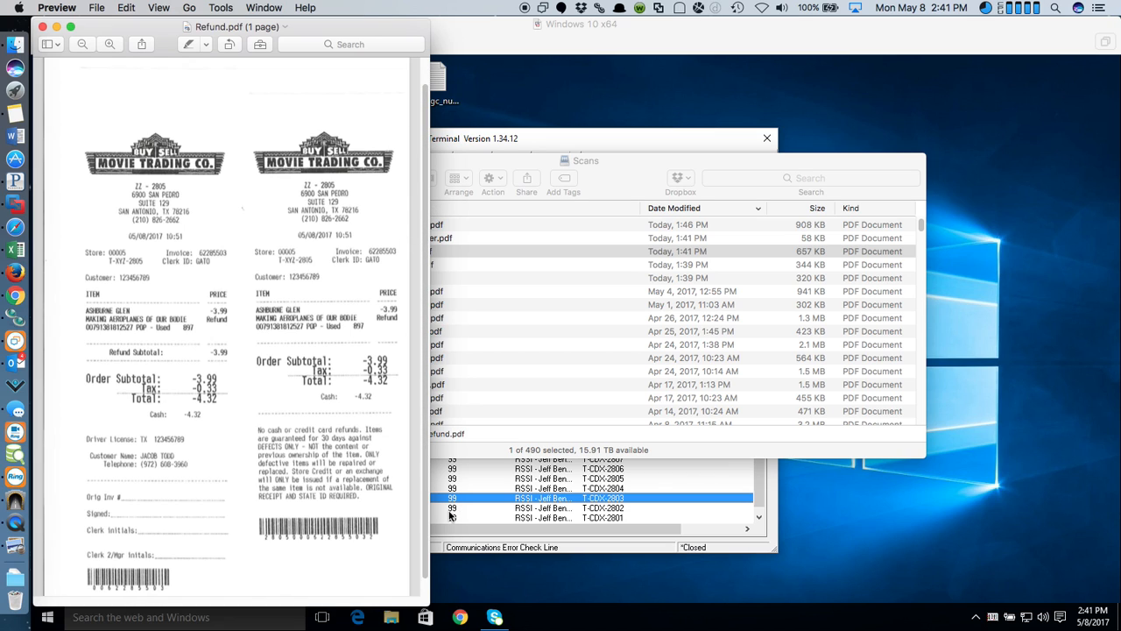
left_click_drag(428, 604, 708, 568)
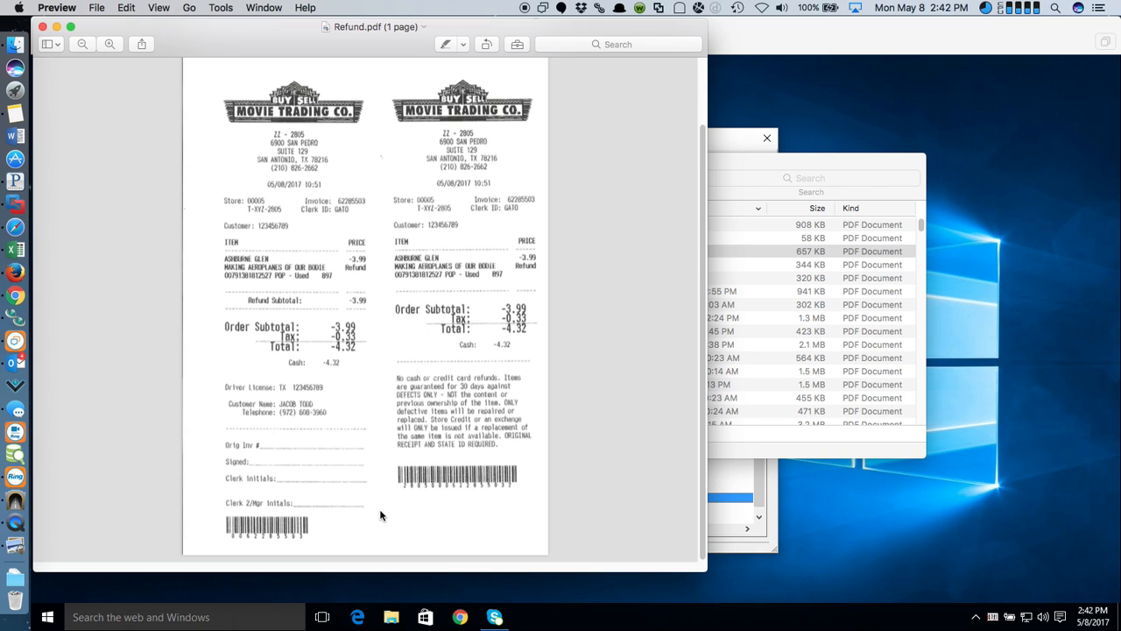
left_click(42, 27)
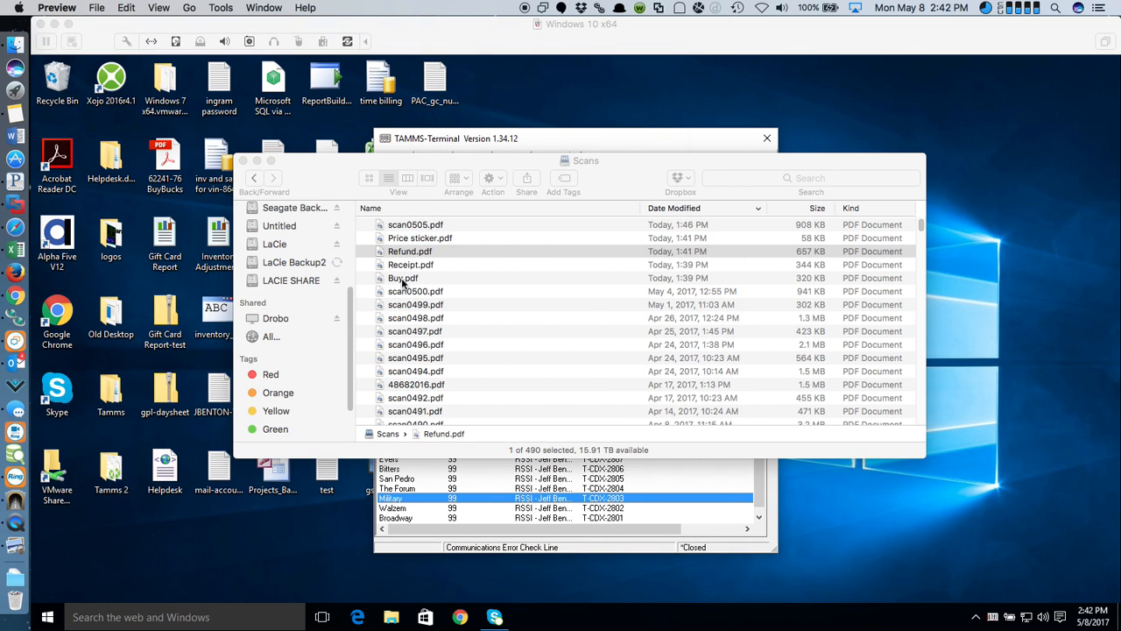
left_click(402, 278)
double_click(402, 278)
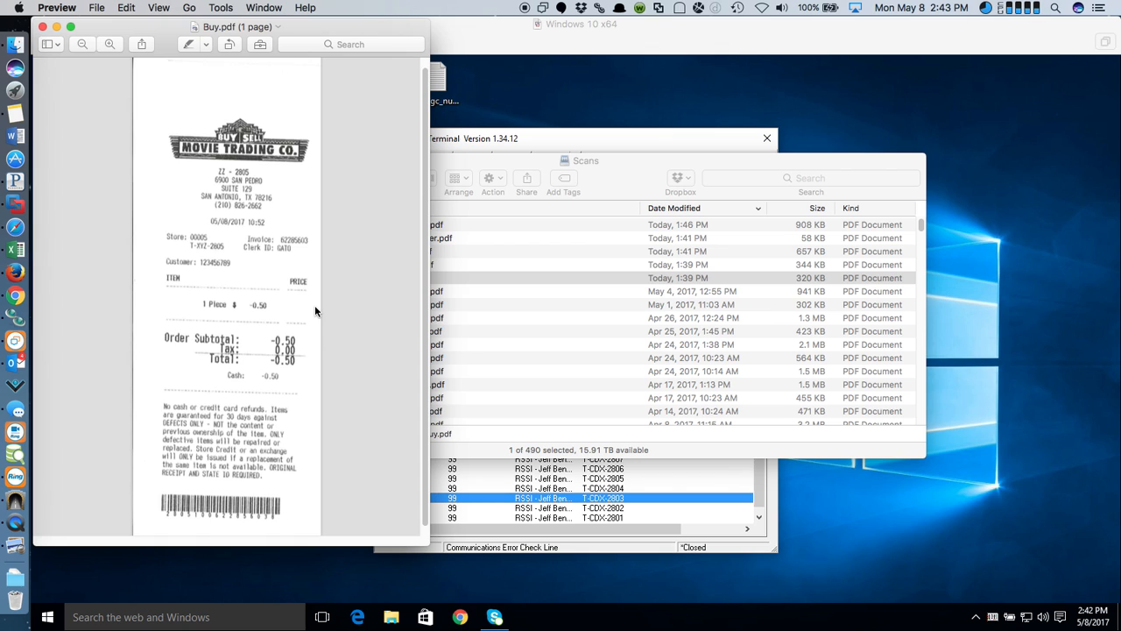
left_click(42, 26)
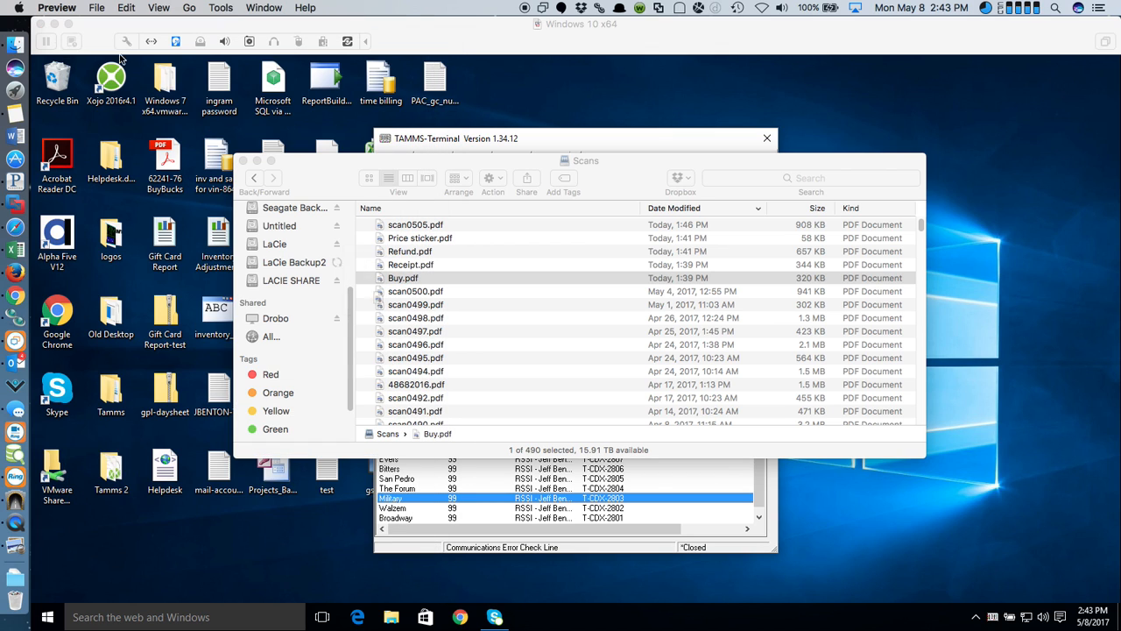
- Refocus the Scans folder, then drag the Firefox dashboard down onto the main screen
left_click(348, 163)
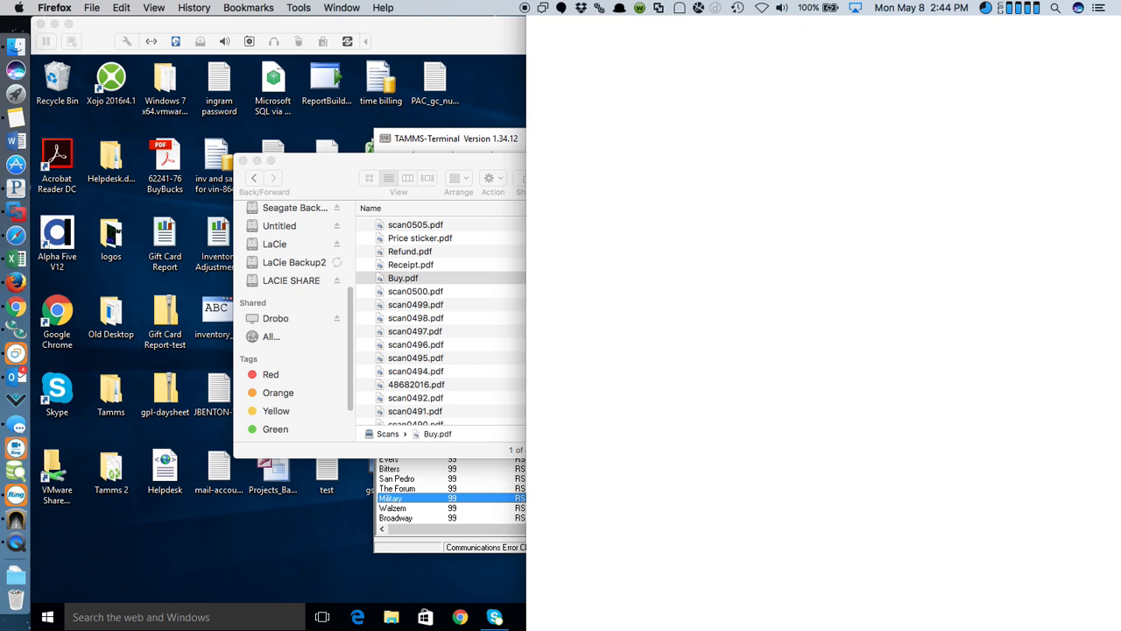
left_click_drag(891, 0, 0, 24)
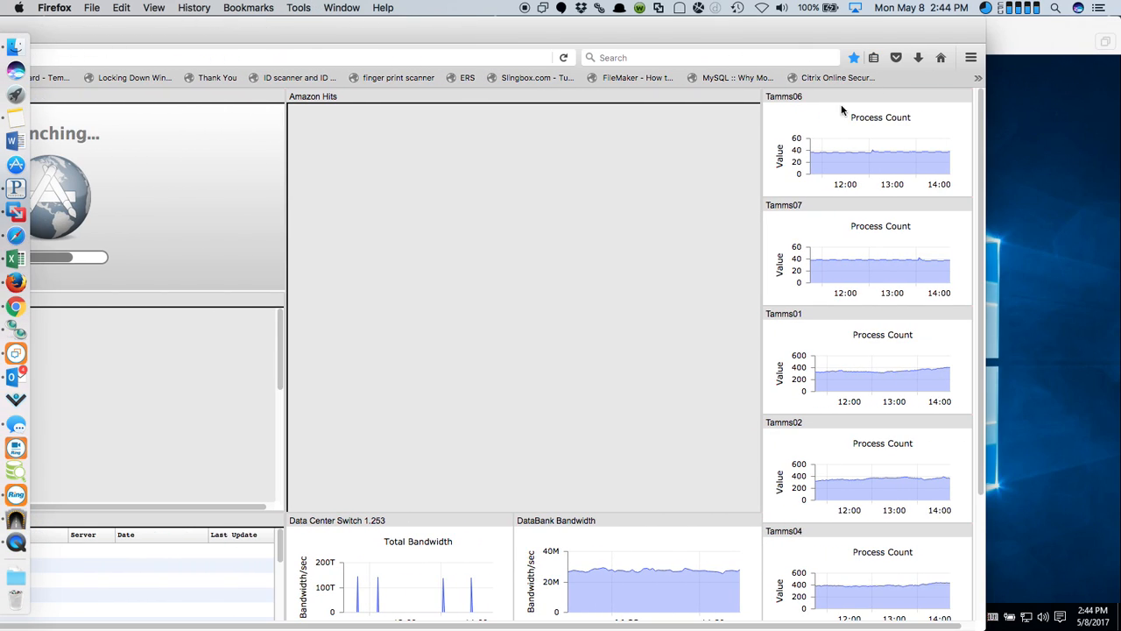
- Zoom the Firefox dashboard out to 67% so all panels fit
left_click(970, 57)
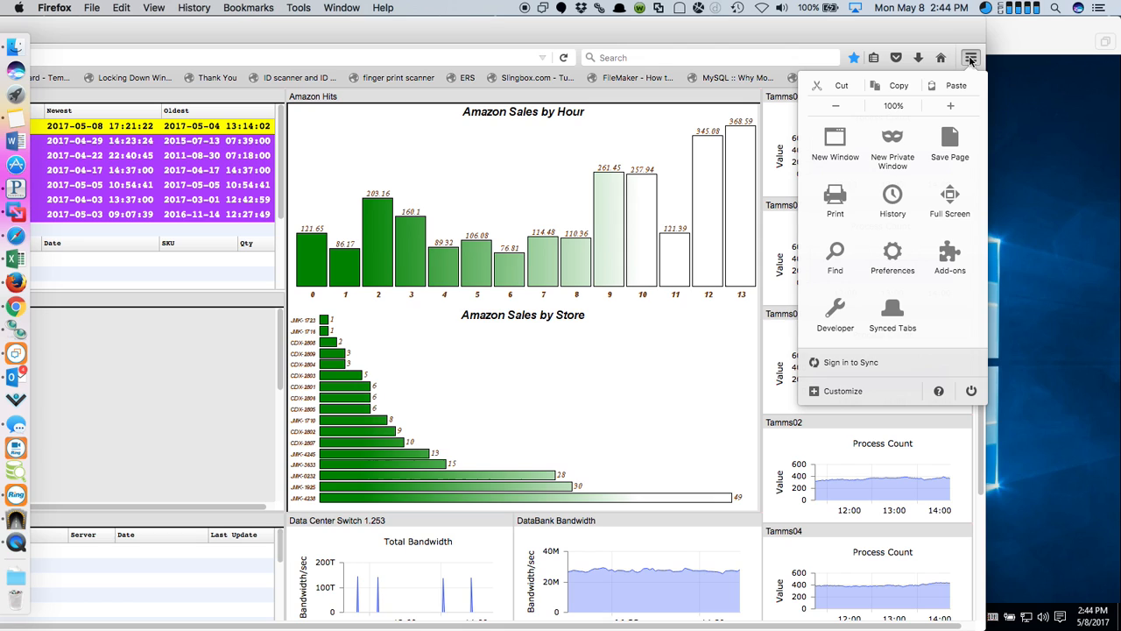
left_click(834, 105)
left_click(835, 105)
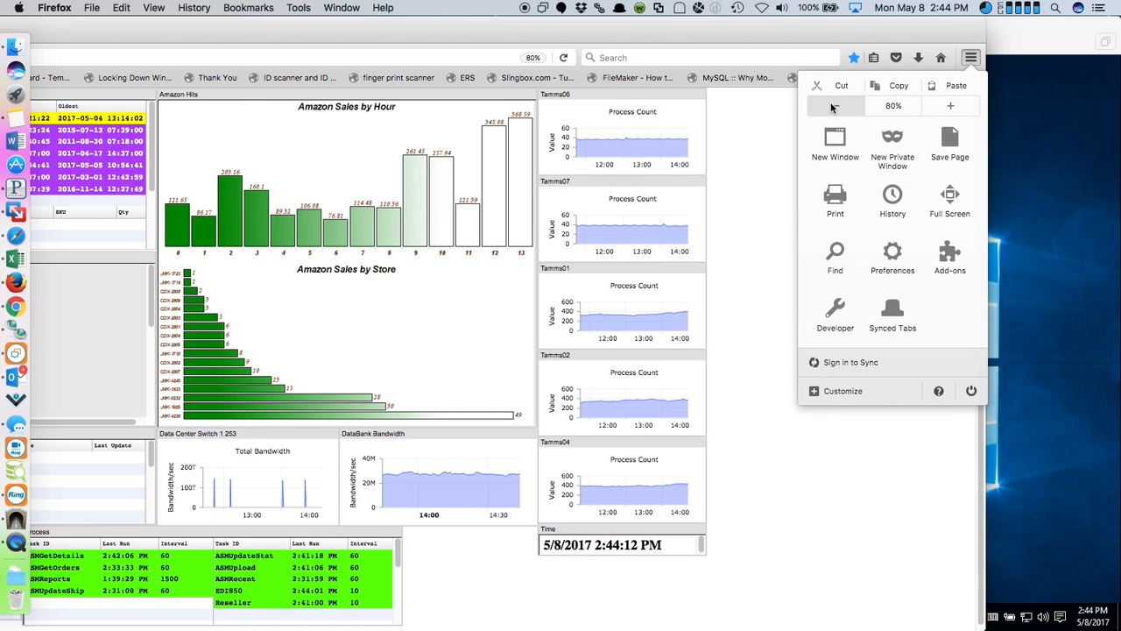
left_click(835, 106)
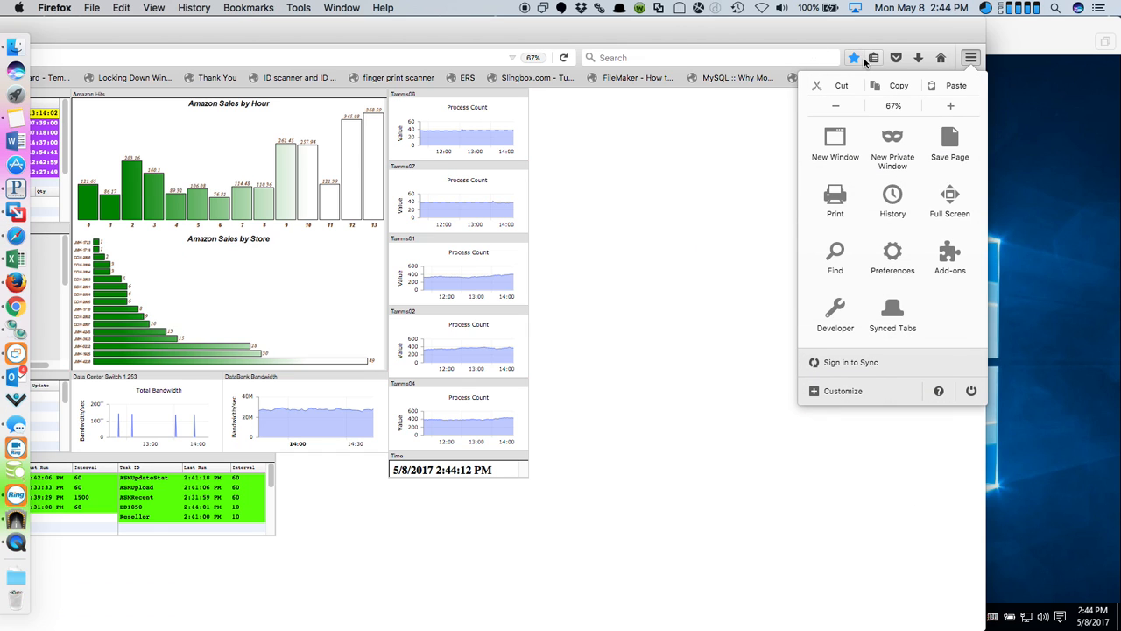
left_click(317, 37)
- Widen and reposition the dashboard window to review it, then close Firefox
double_click(316, 33)
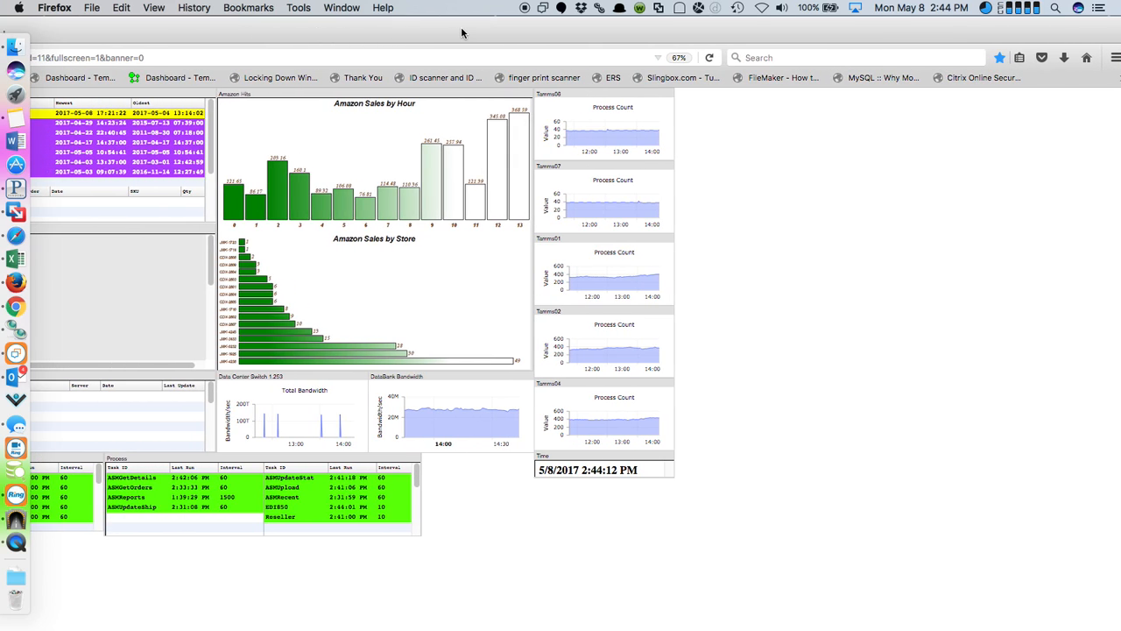
left_click_drag(463, 33, 702, 30)
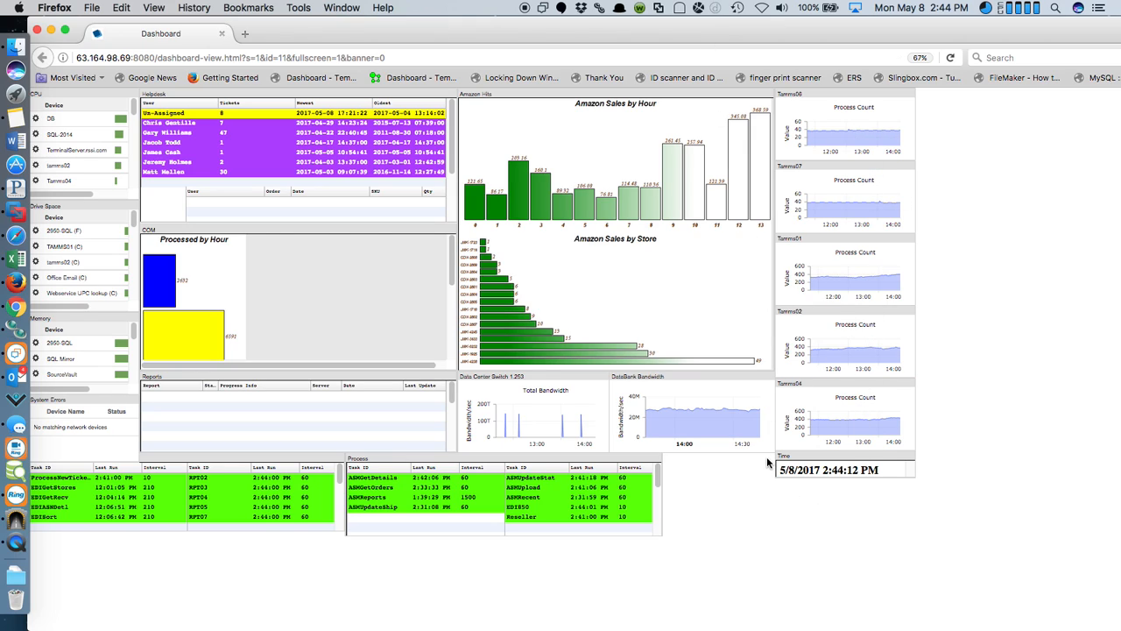
mouse_move(751, 427)
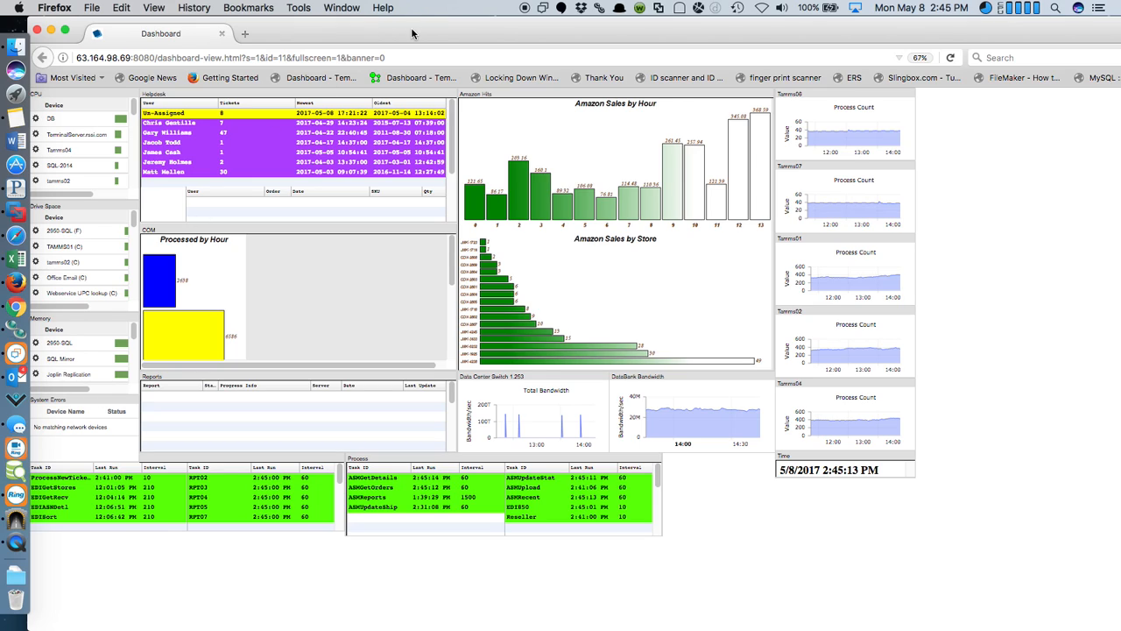
left_click(38, 33)
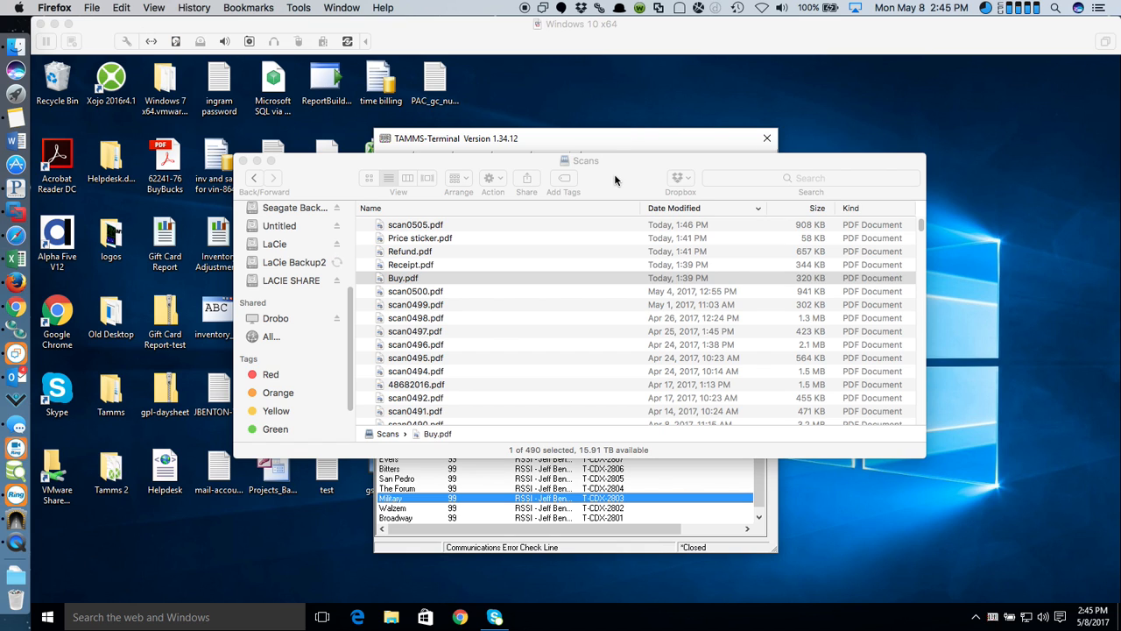
- Bring the Scans folder window forward and slide the Windows 10 virtual machine off screen
left_click_drag(642, 165, 640, 169)
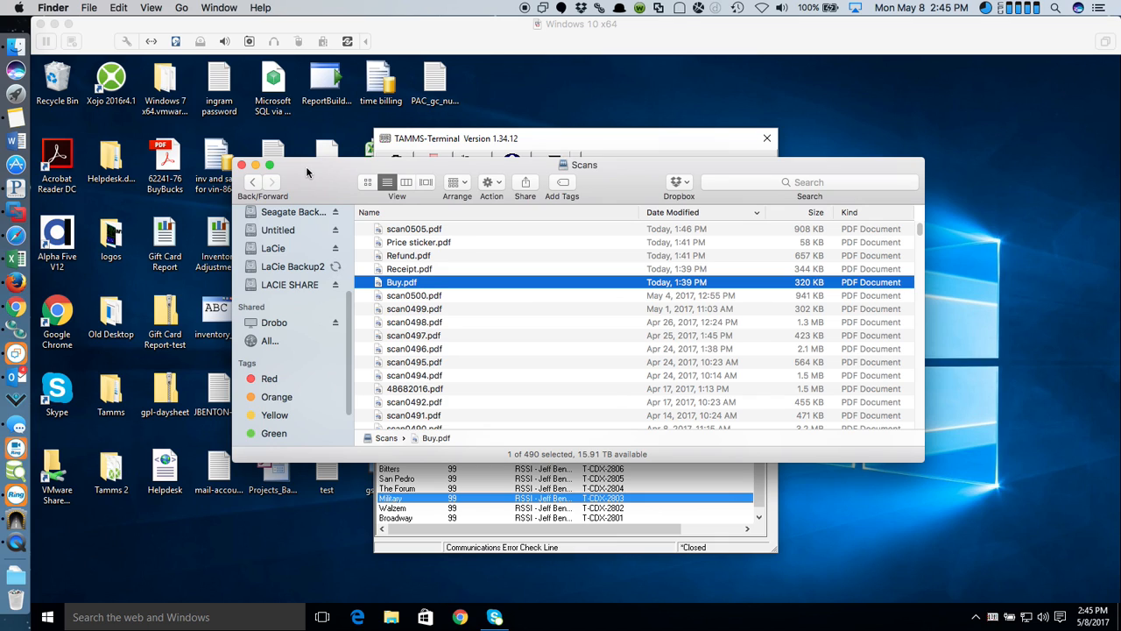
left_click_drag(306, 172, 340, 160)
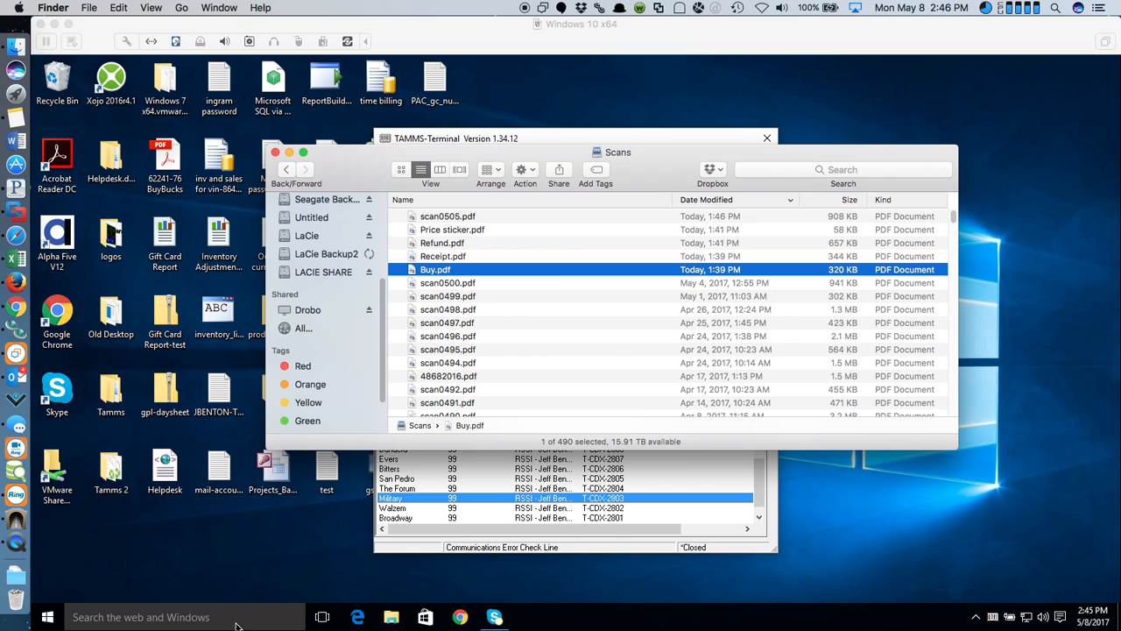
left_click_drag(391, 39, 1120, 42)
- Minimize the Virtual Machine Library and bring up QuickTime Player's Dock menu for stopping the recording
left_click(639, 63)
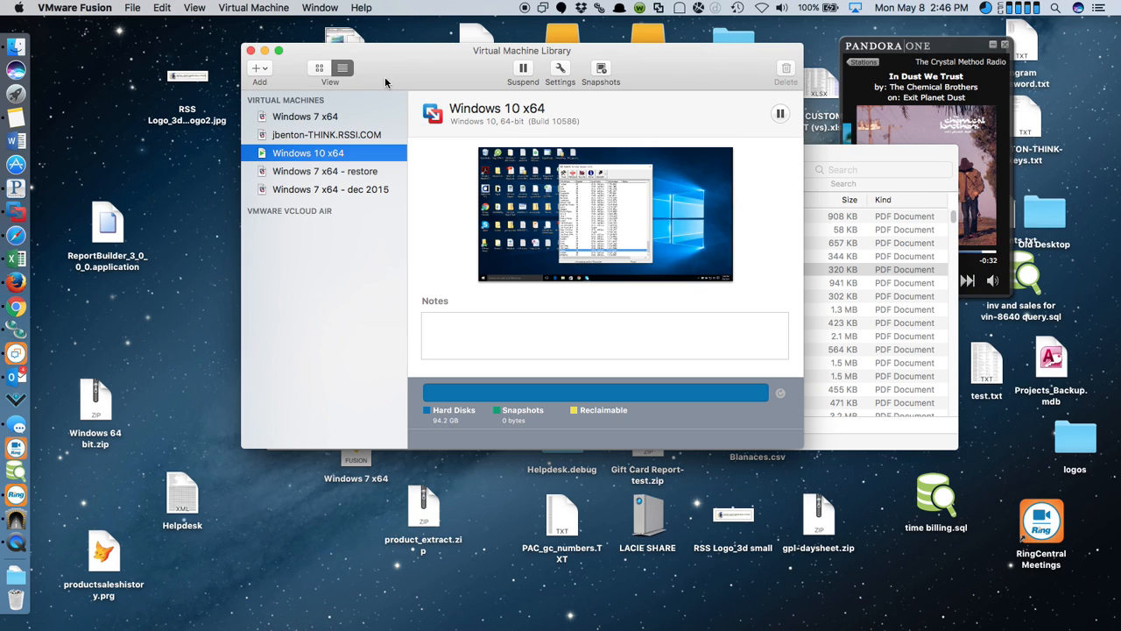
left_click(265, 51)
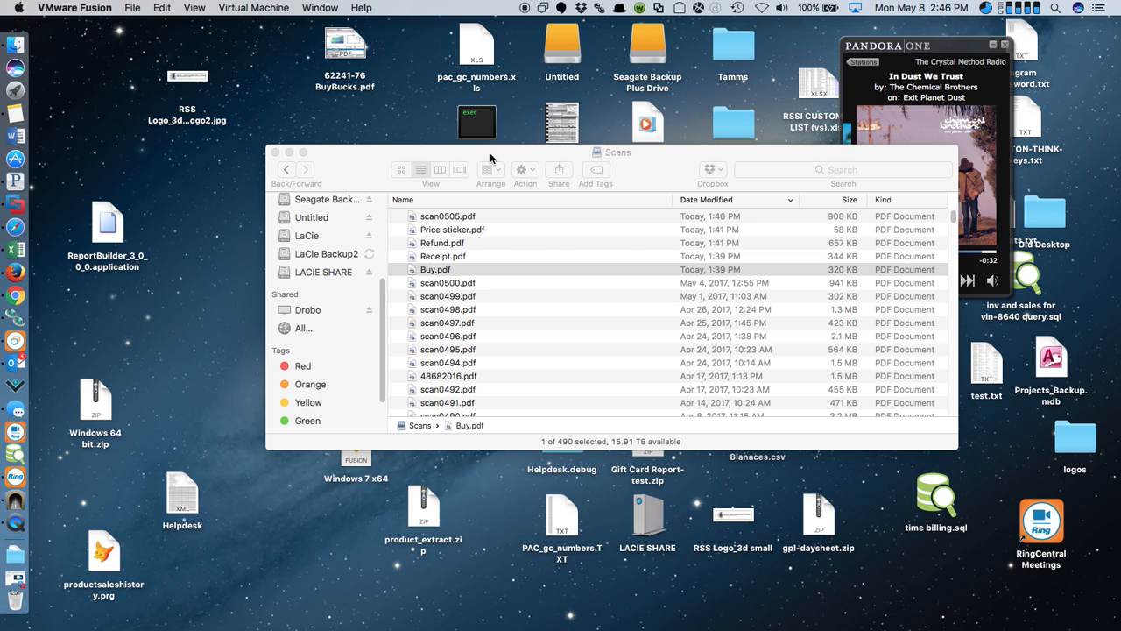
left_click(491, 158)
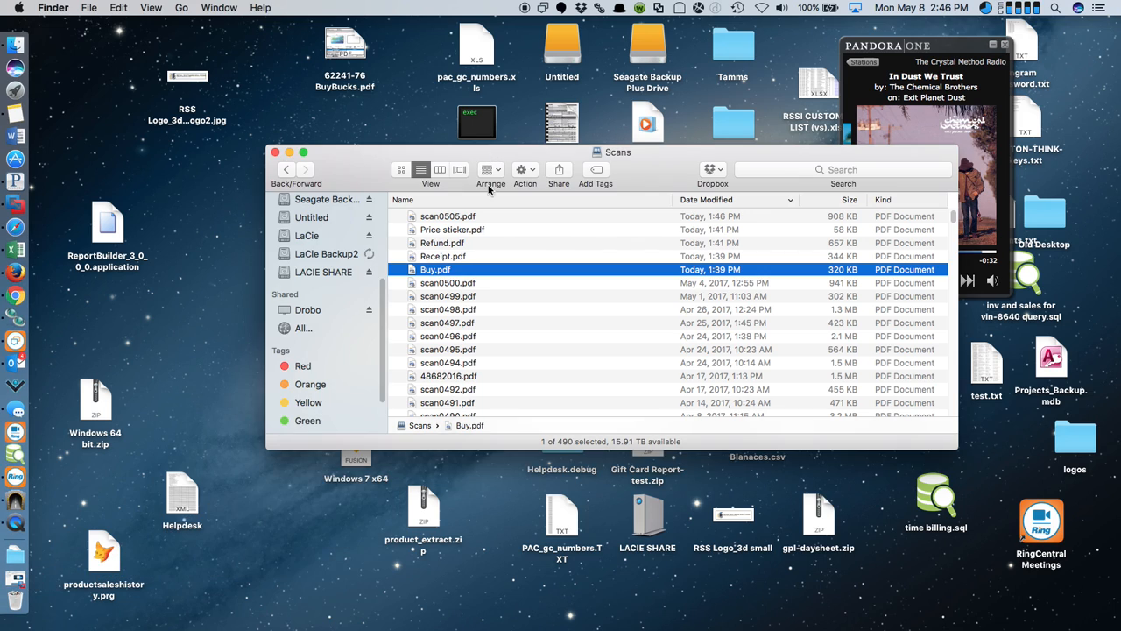
right_click(16, 522)
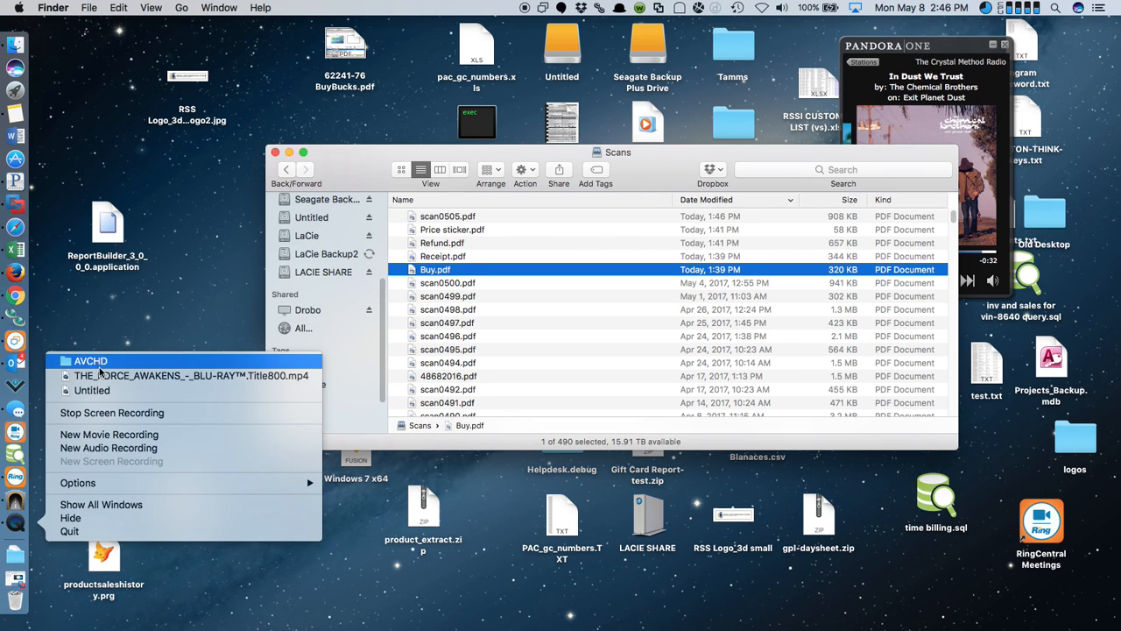